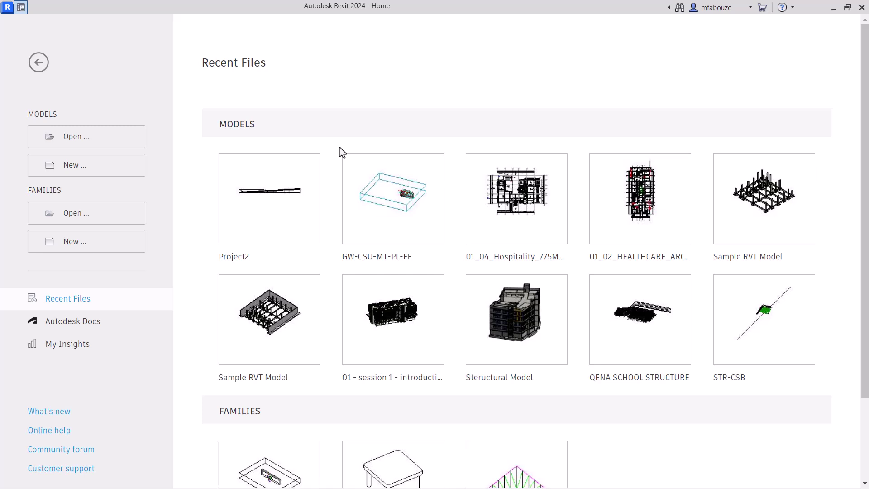
# Create a new project from the DefaultMetric template.
pyautogui.click(87, 168)
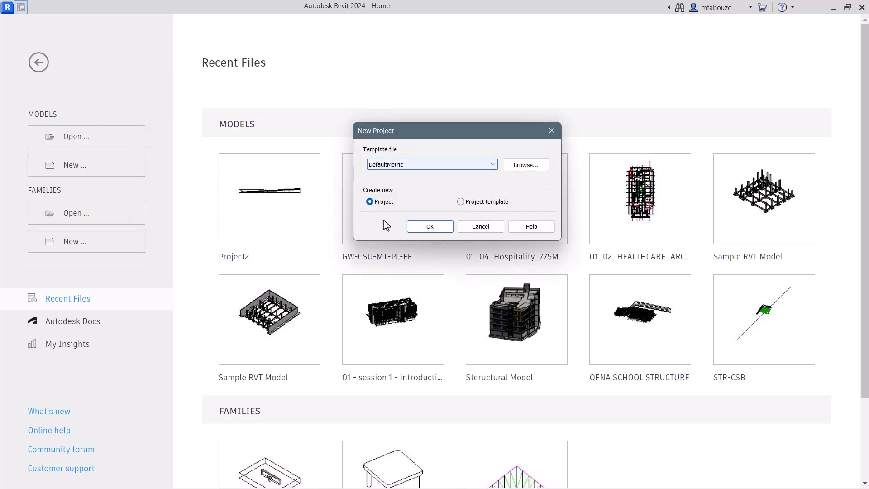
pyautogui.click(430, 226)
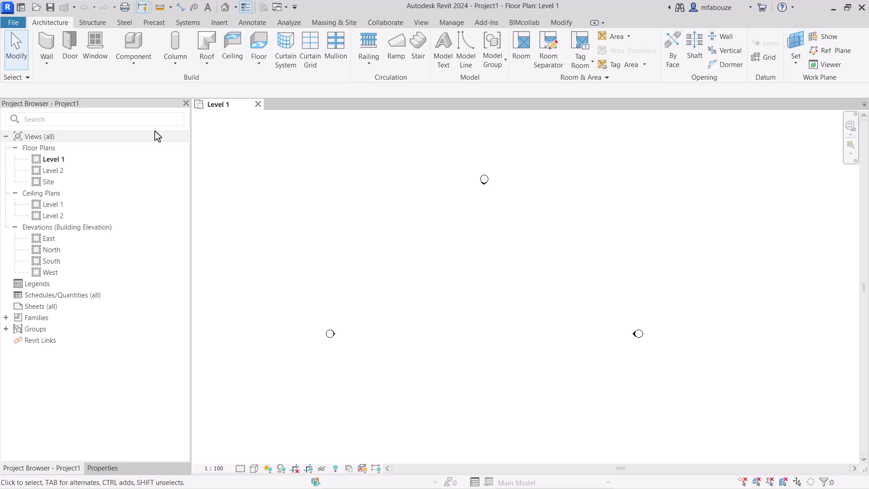
# Create structural plan views for Level 1 and Level 2.
pyautogui.click(427, 23)
pyautogui.click(470, 38)
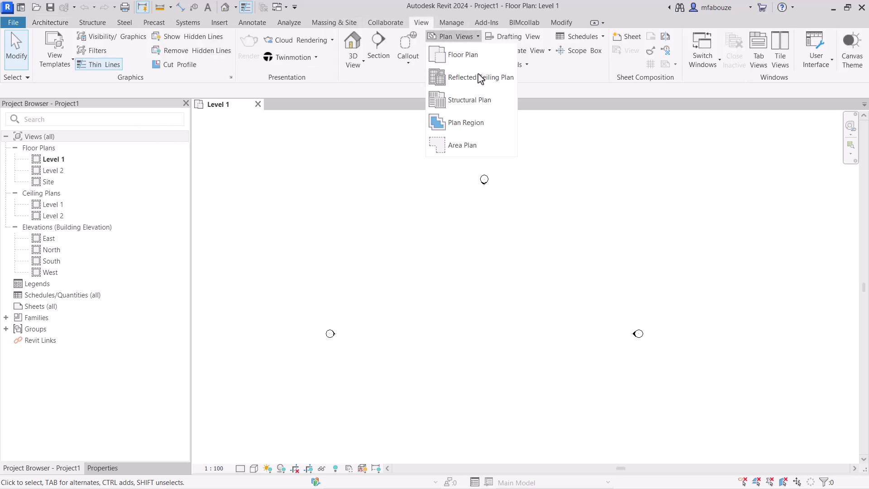
pyautogui.click(485, 99)
pyautogui.keyDown('ctrl'); pyautogui.click(383, 209); pyautogui.keyUp('ctrl')
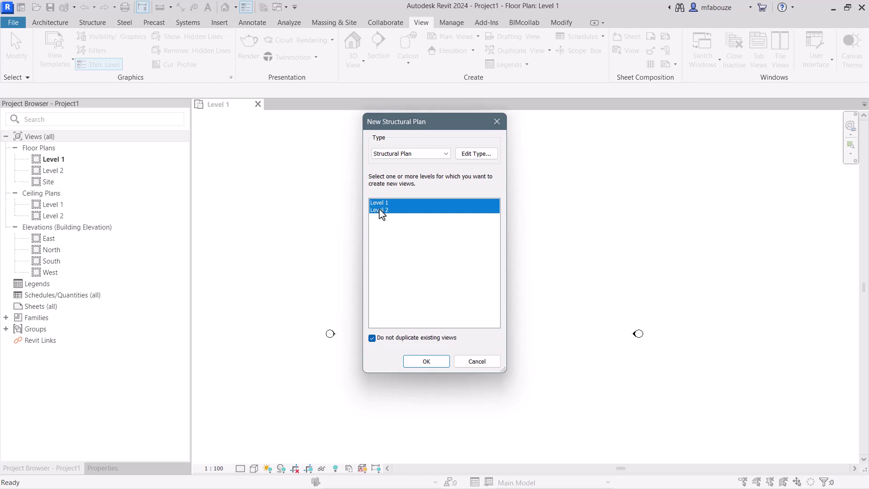
pyautogui.click(419, 361)
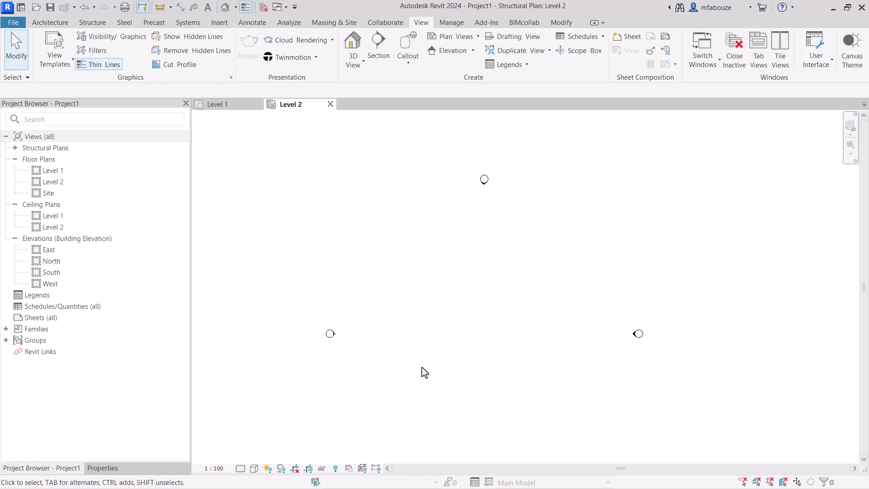
# Expand the structural plans and open the Level 1 structural plan view.
pyautogui.click(15, 148)
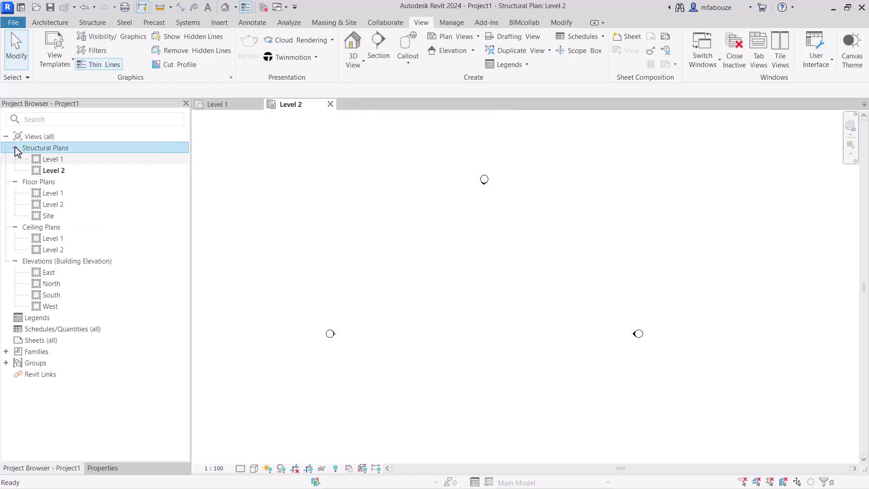
pyautogui.click(57, 162)
pyautogui.doubleClick(58, 163)
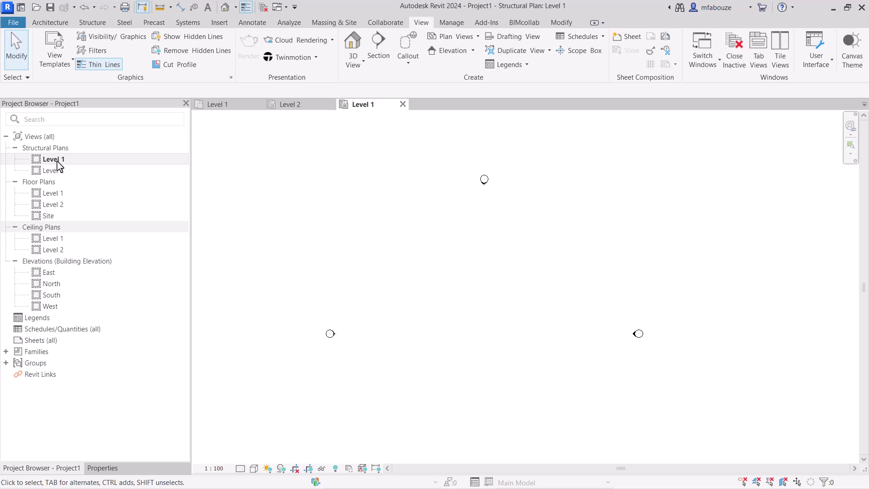
pyautogui.moveTo(484, 271)
pyautogui.mouseDown(button='middle')
pyautogui.moveTo(439, 255)
pyautogui.moveTo(448, 255)
pyautogui.mouseUp(button='middle')
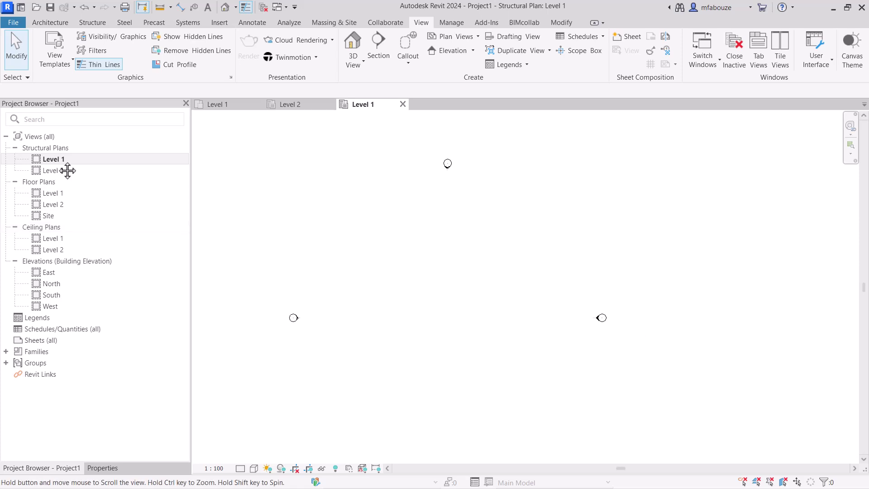
pyautogui.moveTo(68, 171); pyautogui.dragTo(70, 170, button='middle')
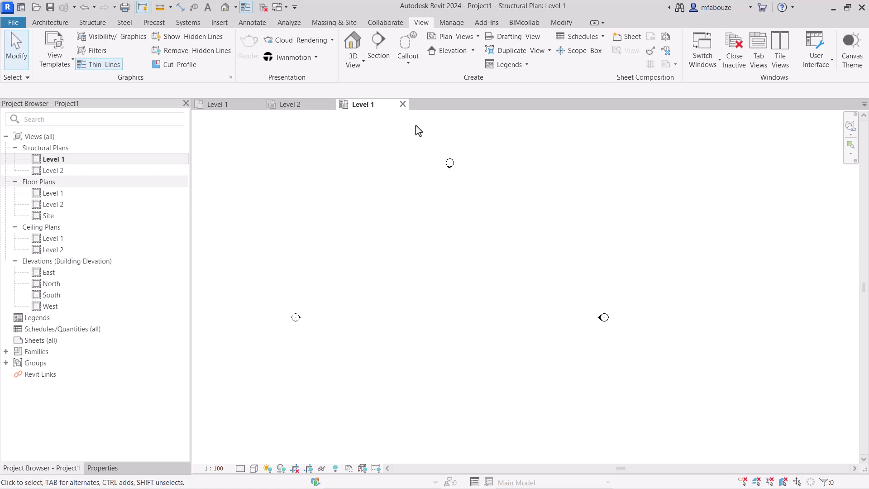
# Start a structural in-place model in the Structural Columns category and name it "IR C".
pyautogui.click(50, 22)
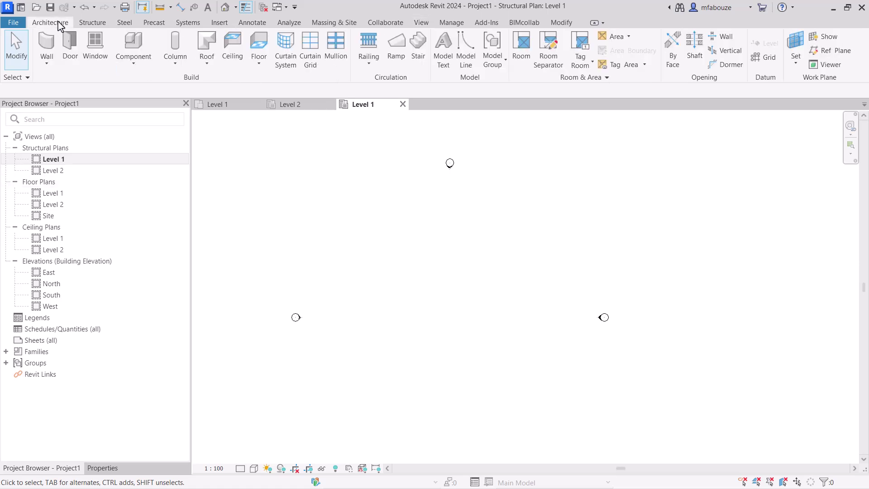
pyautogui.click(93, 23)
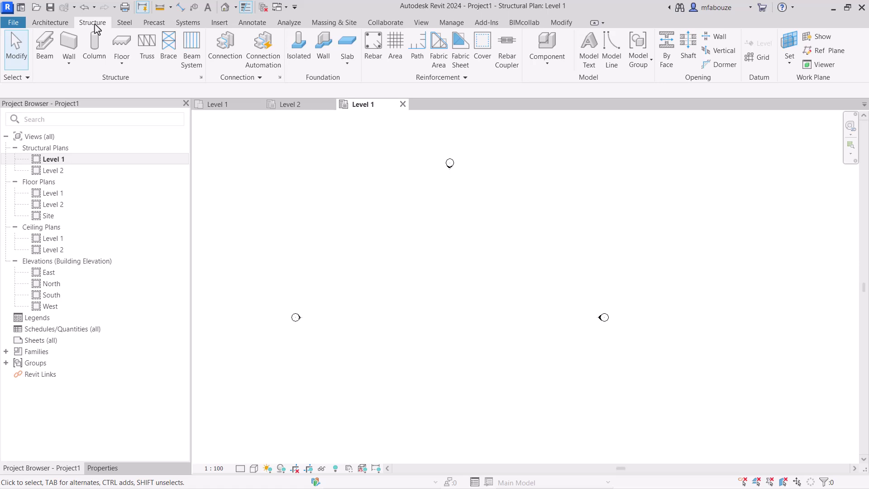
pyautogui.click(542, 73)
pyautogui.click(546, 68)
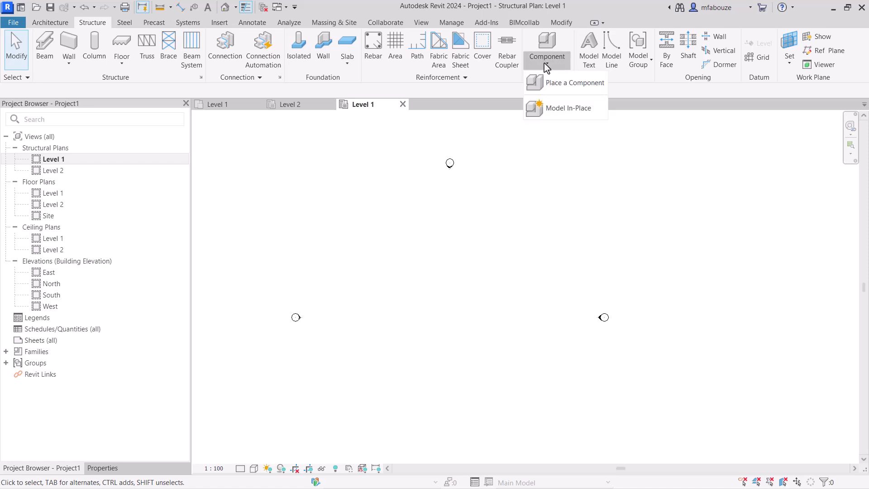
pyautogui.click(552, 110)
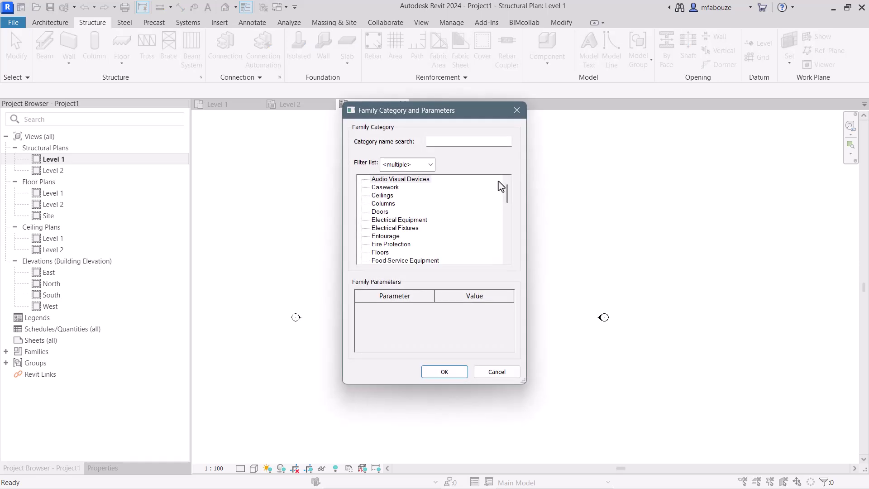
pyautogui.scroll(-3, 448, 250)
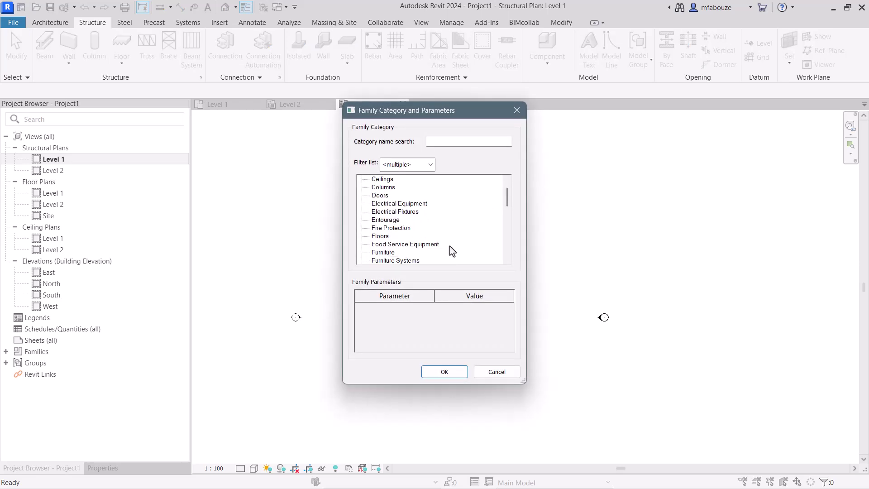
pyautogui.scroll(-6, 452, 250)
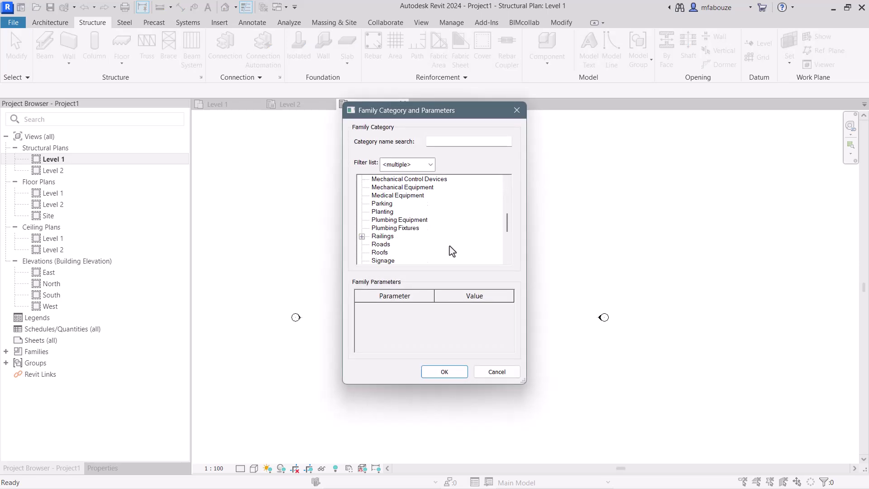
pyautogui.scroll(-1, 452, 250)
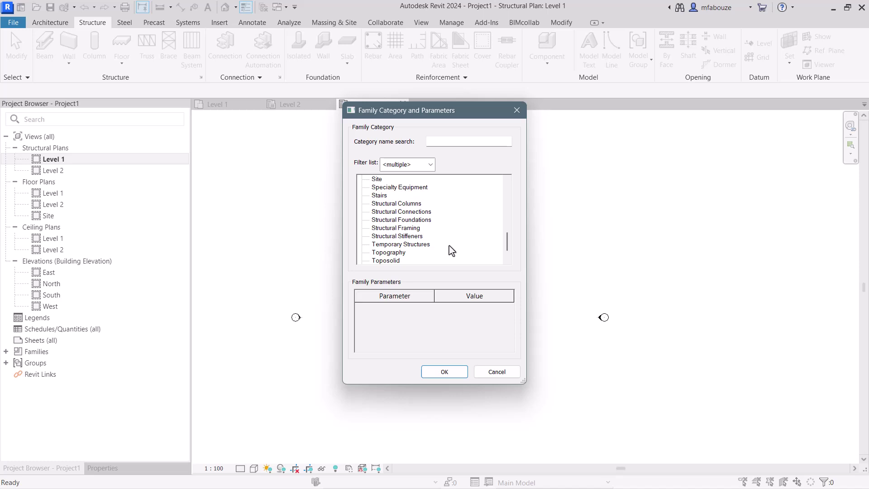
pyautogui.click(405, 204)
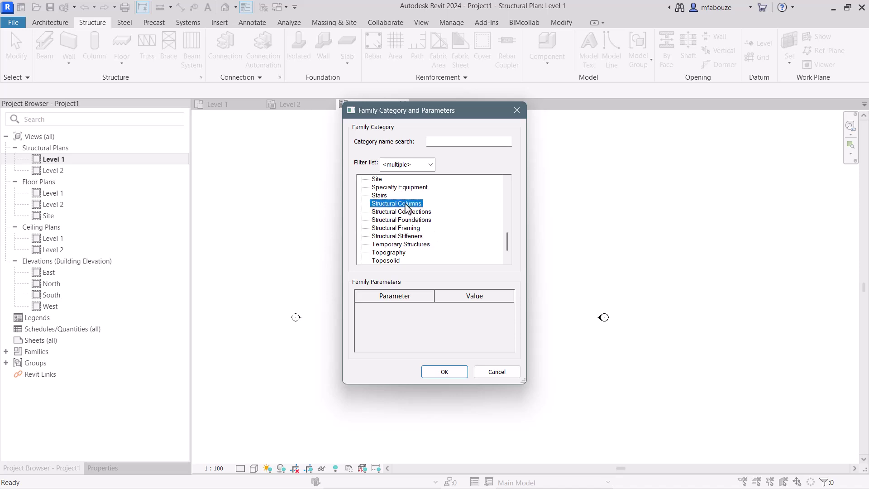
pyautogui.click(445, 372)
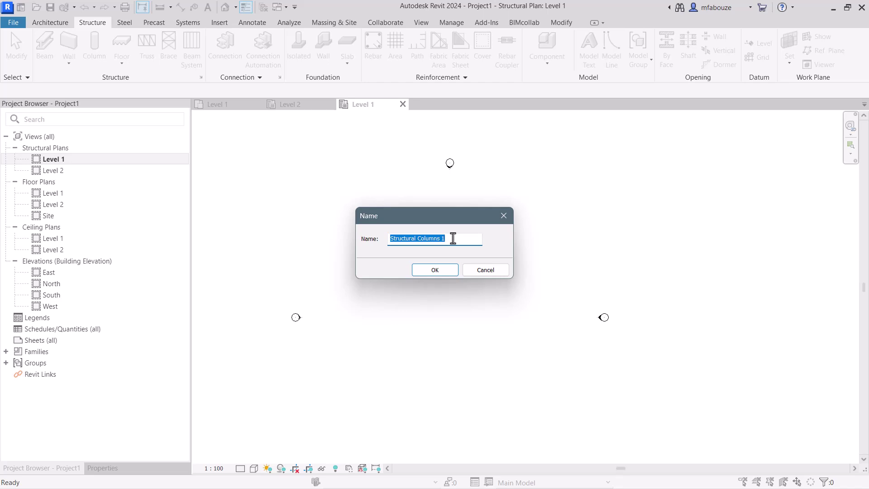
pyautogui.write('IR C')
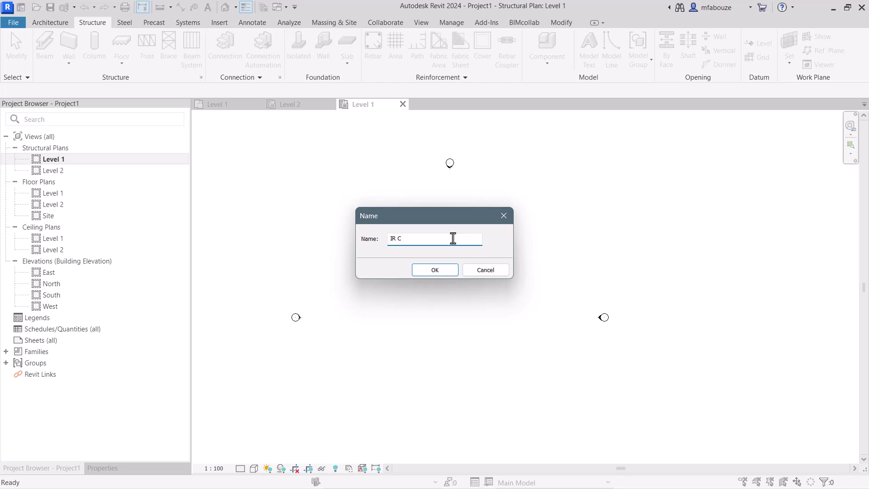
pyautogui.press('Return')
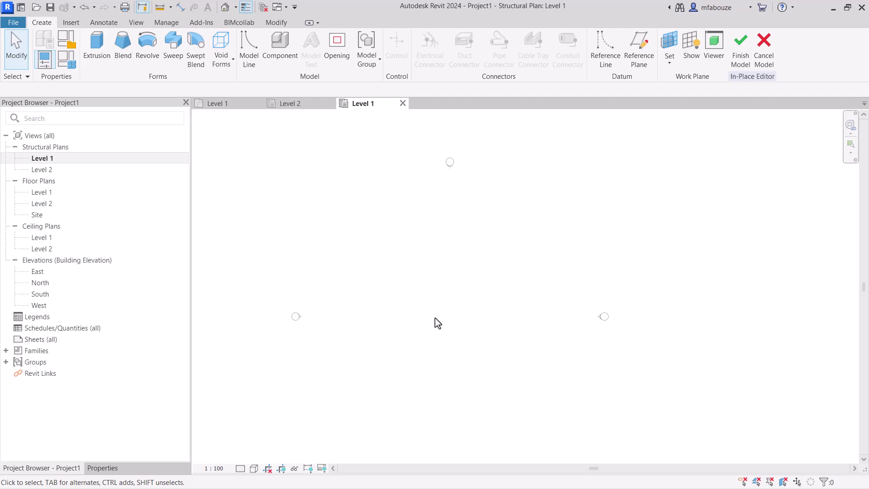
# Start an extrusion and sketch its profile as a closed rectangle 500 mm wide and 800 mm high using chained lines.
pyautogui.click(96, 53)
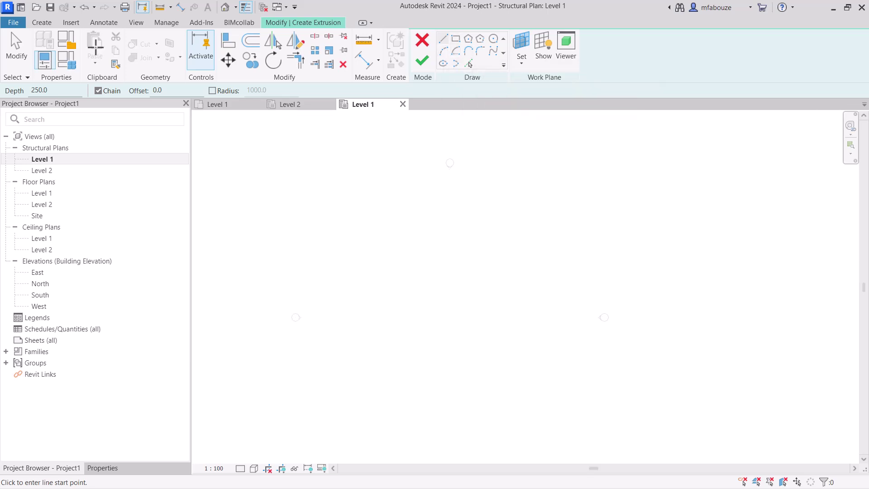
pyautogui.click(395, 259)
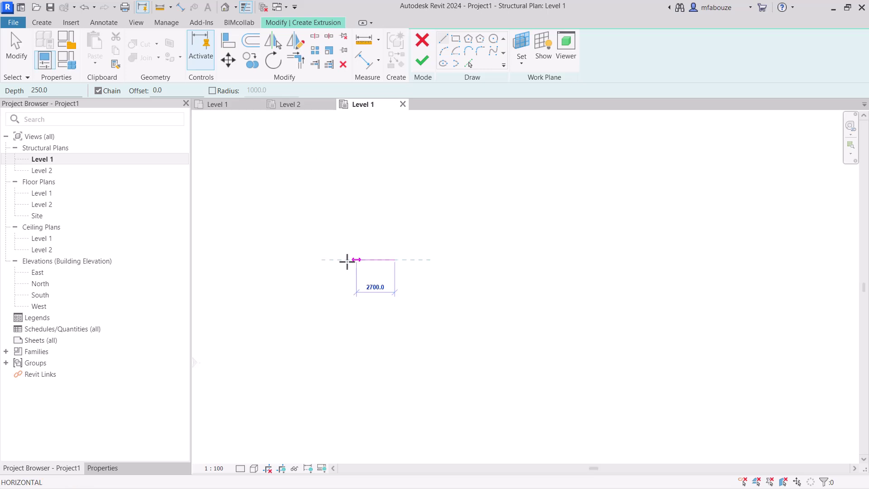
pyautogui.scroll(3, 345, 261)
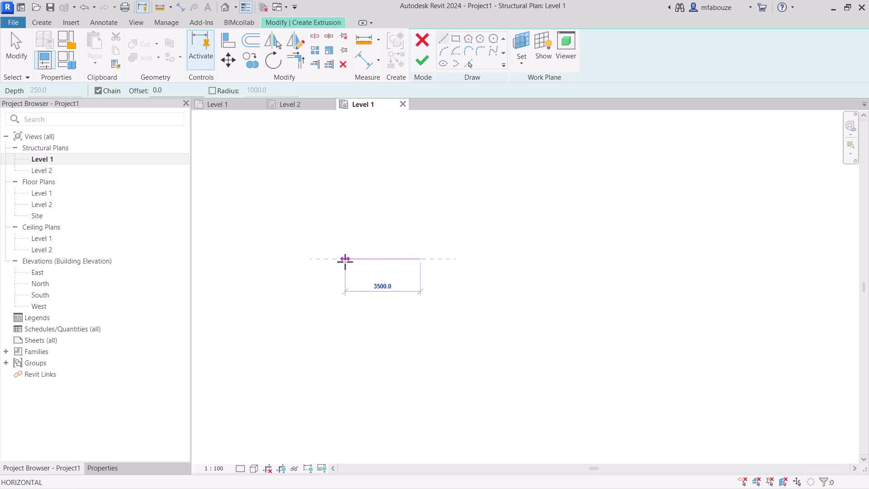
pyautogui.write('500')
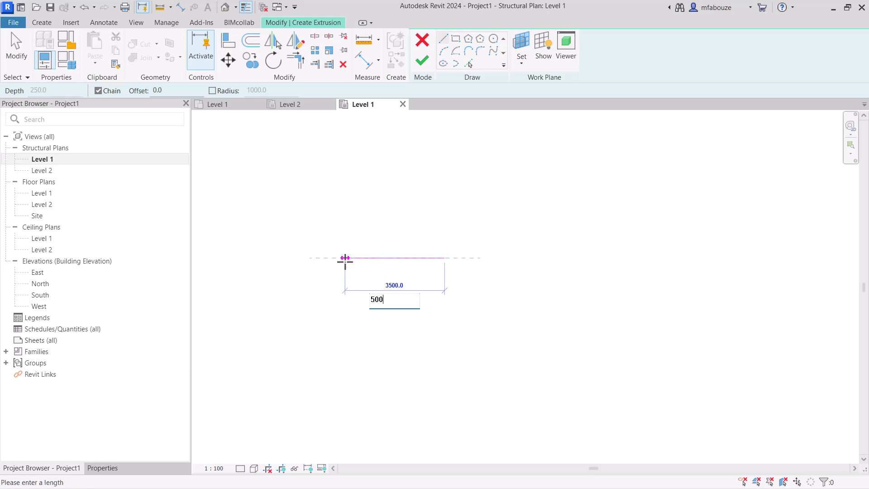
pyautogui.press('Return')
pyautogui.scroll(5, 345, 259)
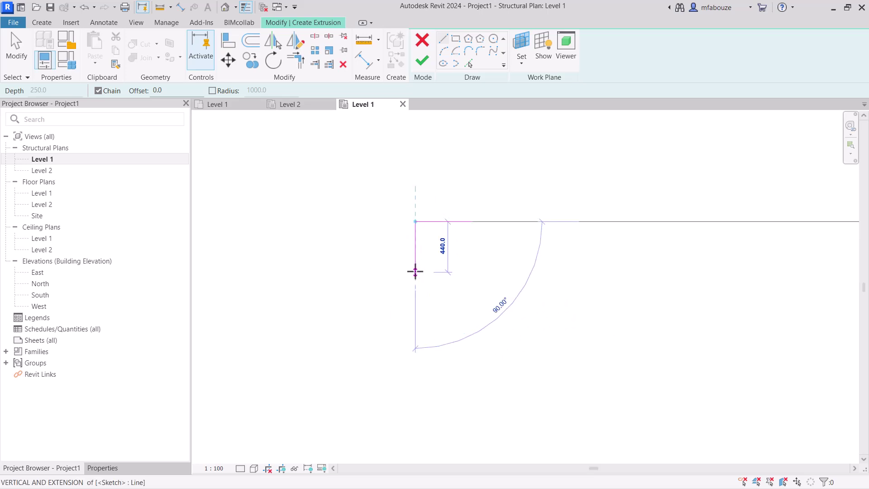
pyautogui.write('800')
pyautogui.press('Return')
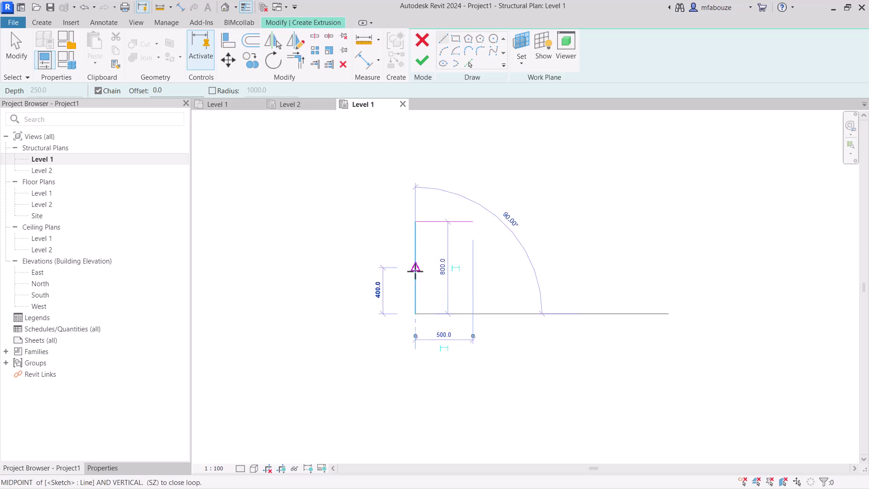
pyautogui.click(475, 313)
pyautogui.click(473, 221)
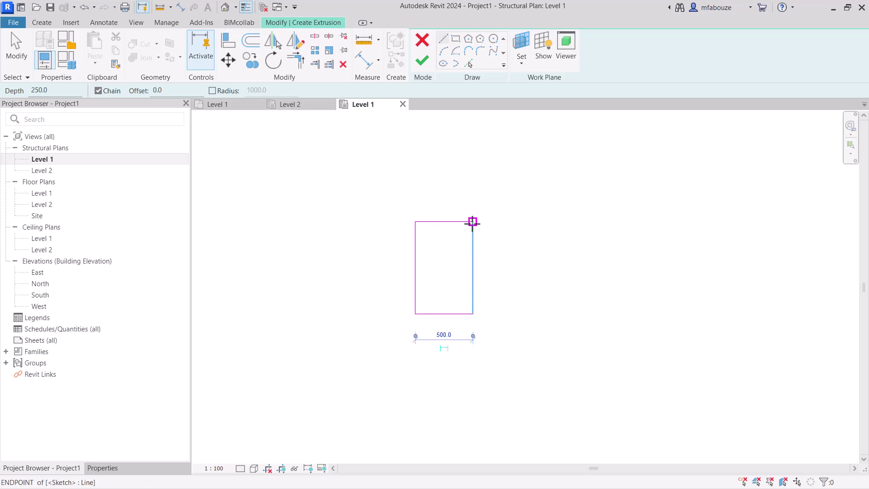
# Draw a diagonal line across the rectangle's upper-left corner, from its upper edge to its left edge.
pyautogui.scroll(3, 472, 221)
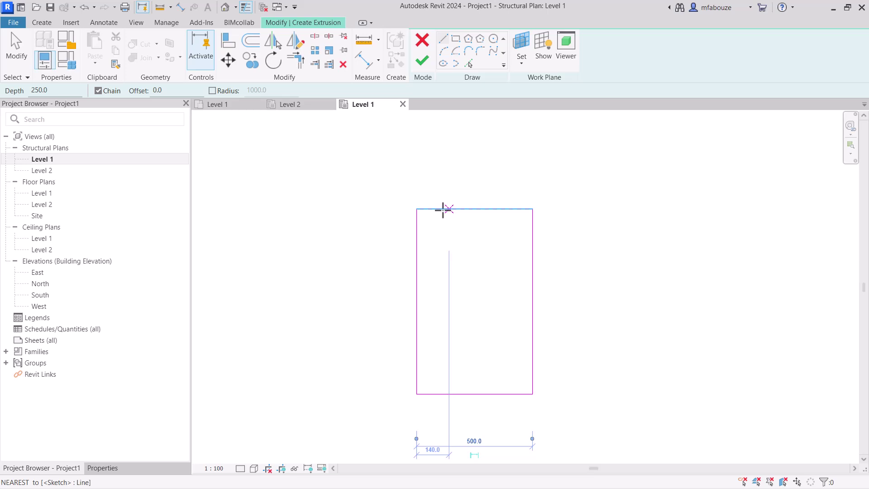
pyautogui.click(462, 209)
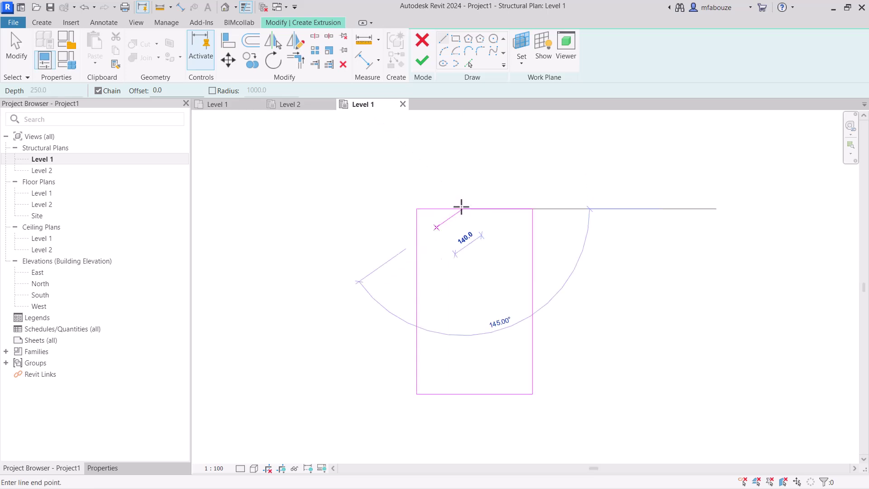
pyautogui.click(419, 247)
pyautogui.press('Escape')
pyautogui.press('Escape')
# Mirror a copy of the diagonal line onto the upper-right corner about the rectangle's vertical centreline.
pyautogui.click(447, 225)
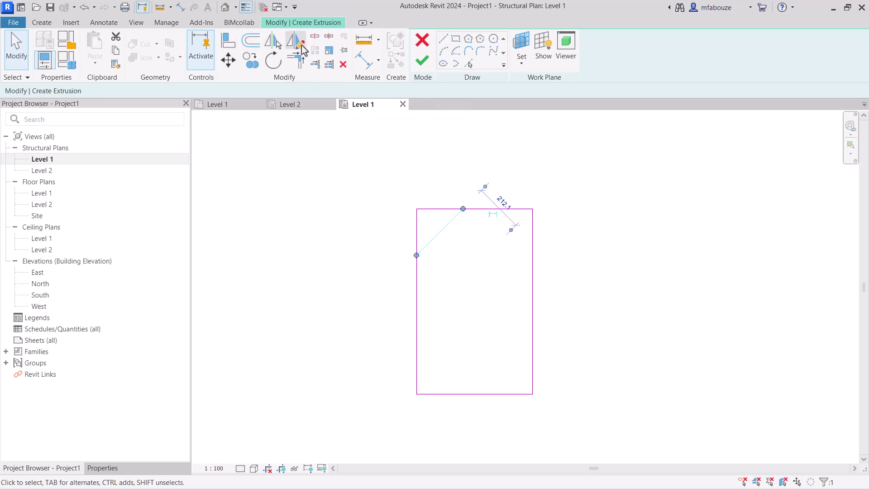
pyautogui.click(299, 44)
pyautogui.click(474, 208)
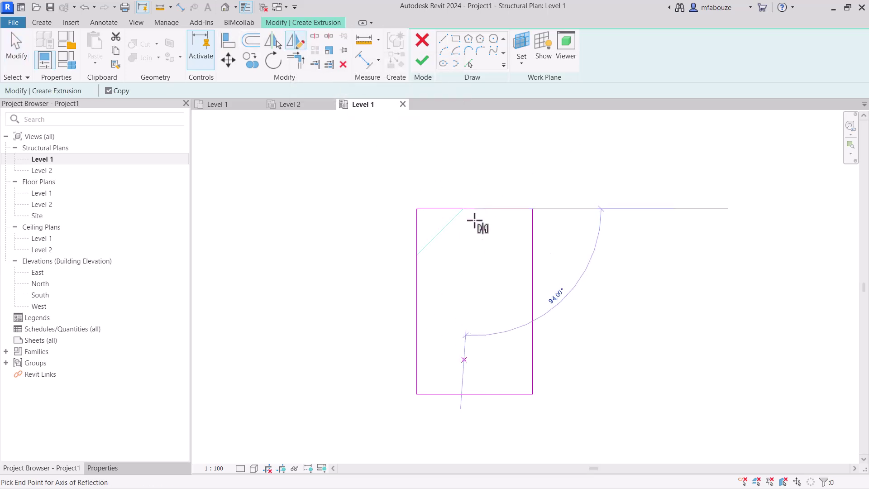
pyautogui.click(475, 394)
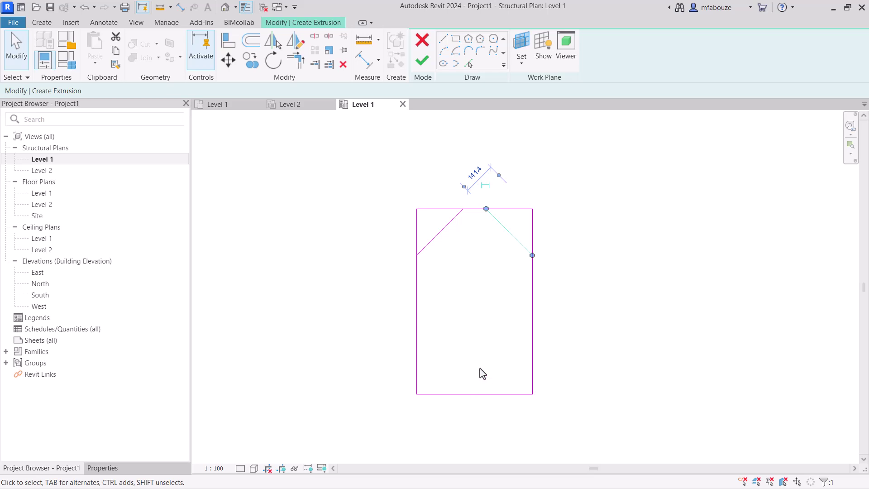
# Mirror copies of both upper diagonal lines onto the rectangle's lower corners about its horizontal centreline.
pyautogui.click(506, 229)
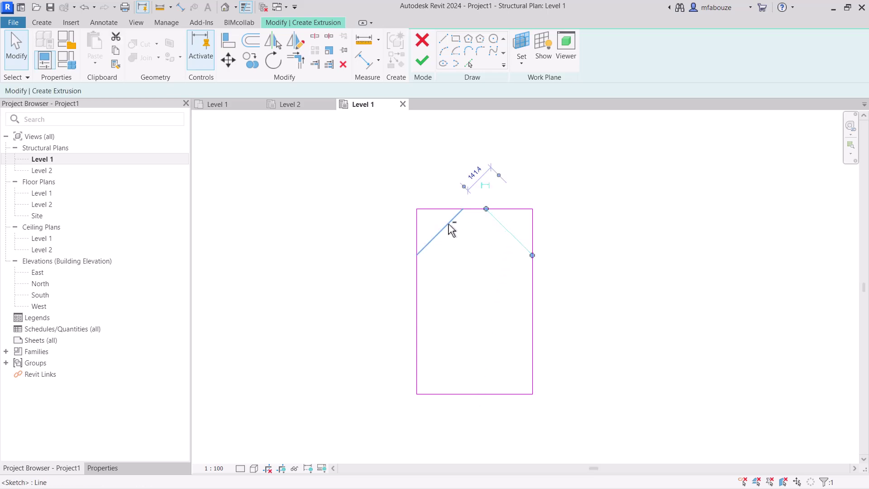
pyautogui.keyDown('ctrl'); pyautogui.click(450, 233); pyautogui.keyUp('ctrl')
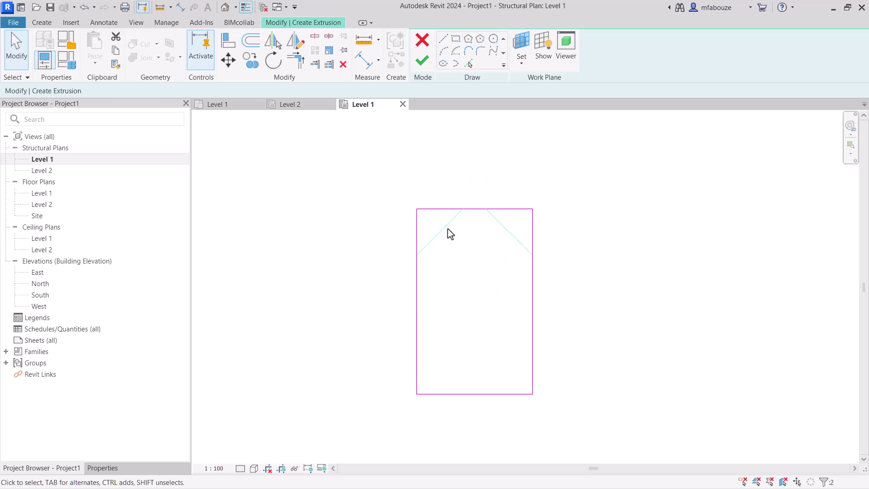
pyautogui.click(295, 51)
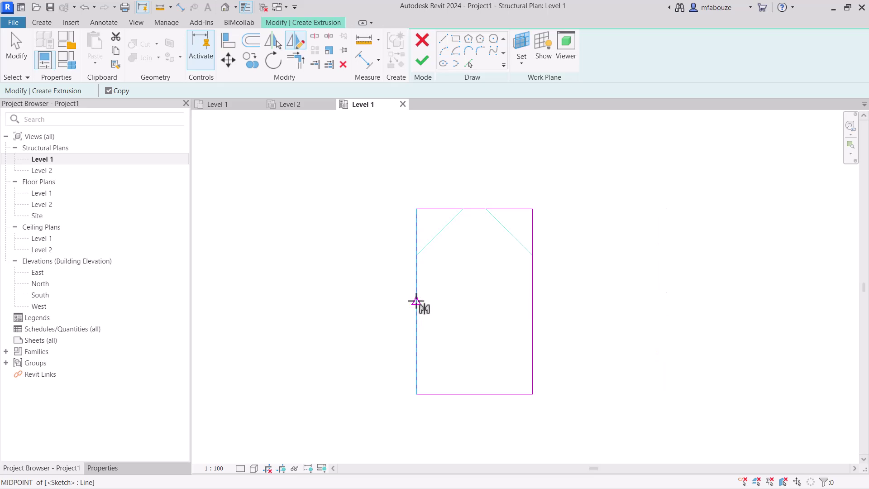
pyautogui.click(532, 300)
pyautogui.click(533, 304)
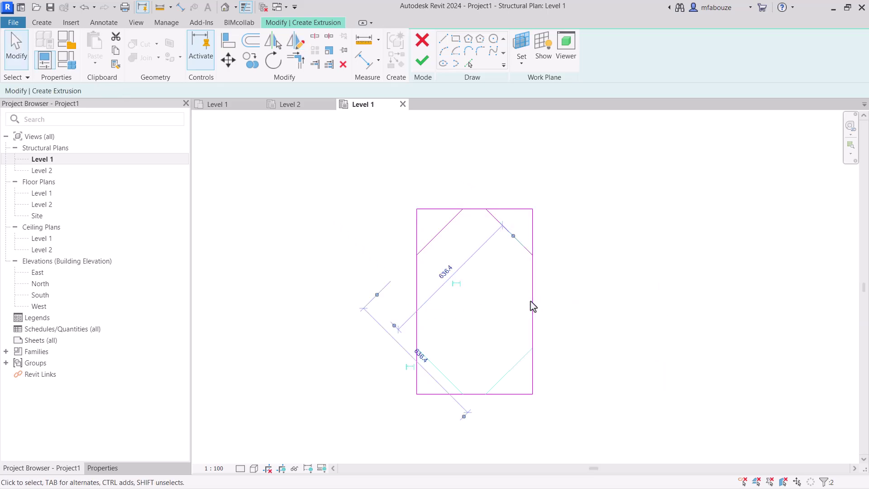
pyautogui.press('Escape')
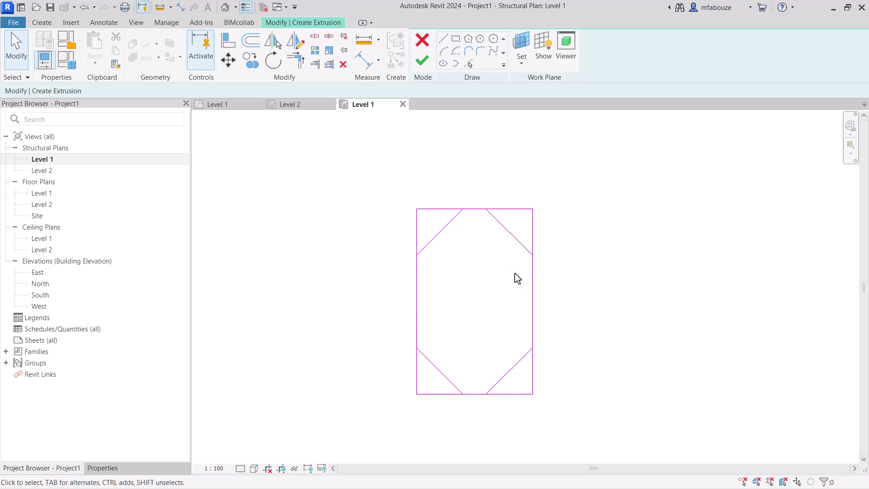
# Trim the rectangle's upper and lower edges back to the four corner diagonals.
pyautogui.press('t')
pyautogui.press('r')
pyautogui.click(478, 209)
pyautogui.click(499, 225)
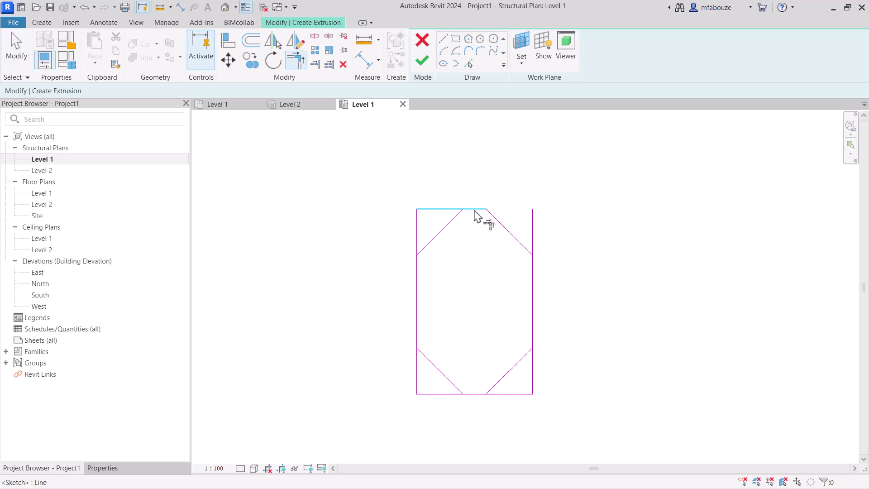
pyautogui.click(453, 219)
pyautogui.click(444, 376)
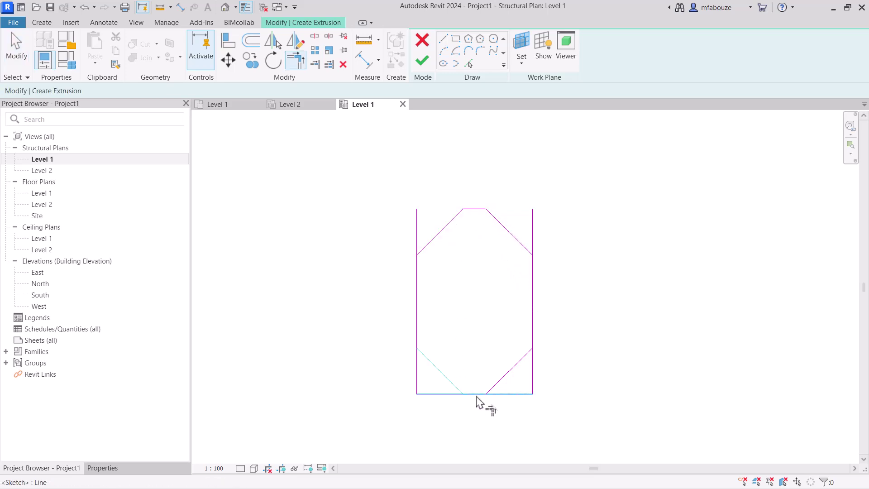
pyautogui.click(476, 397)
pyautogui.click(502, 378)
pyautogui.click(482, 394)
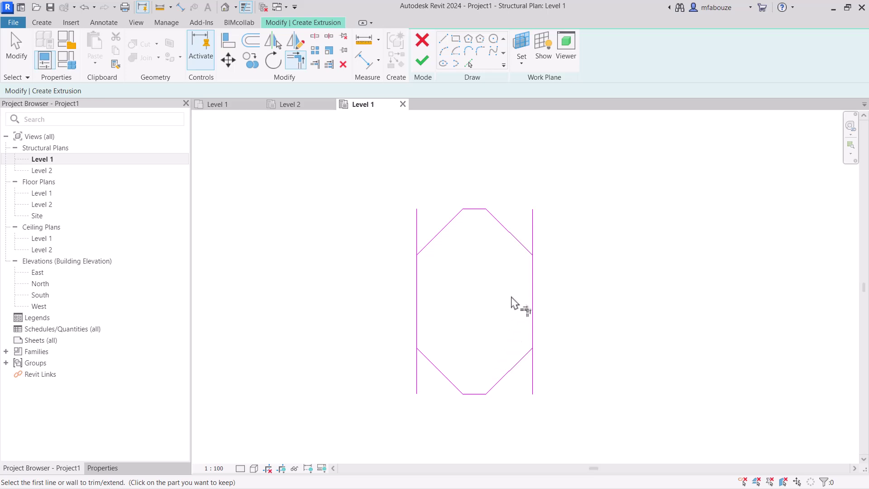
# Shorten both vertical edges of the profile so their ends meet the corner diagonals.
pyautogui.press('Escape')
pyautogui.click(533, 227)
pyautogui.moveTo(532, 210); pyautogui.dragTo(533, 254)
pyautogui.moveTo(533, 393); pyautogui.dragTo(532, 348)
pyautogui.click(416, 217)
pyautogui.moveTo(417, 209); pyautogui.dragTo(416, 255)
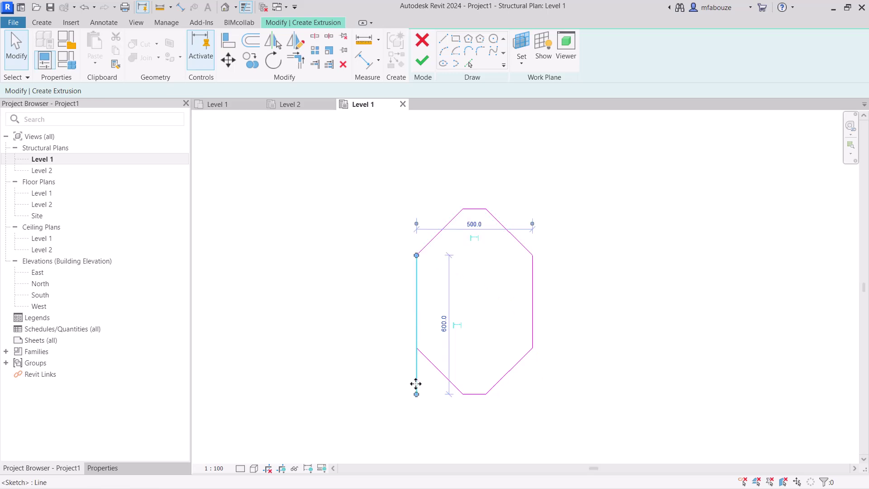
pyautogui.moveTo(416, 393); pyautogui.dragTo(417, 347)
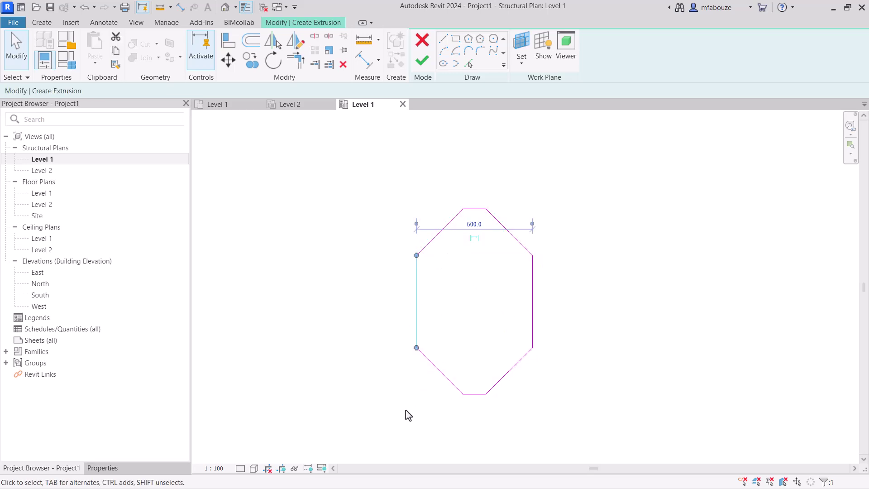
pyautogui.click(405, 410)
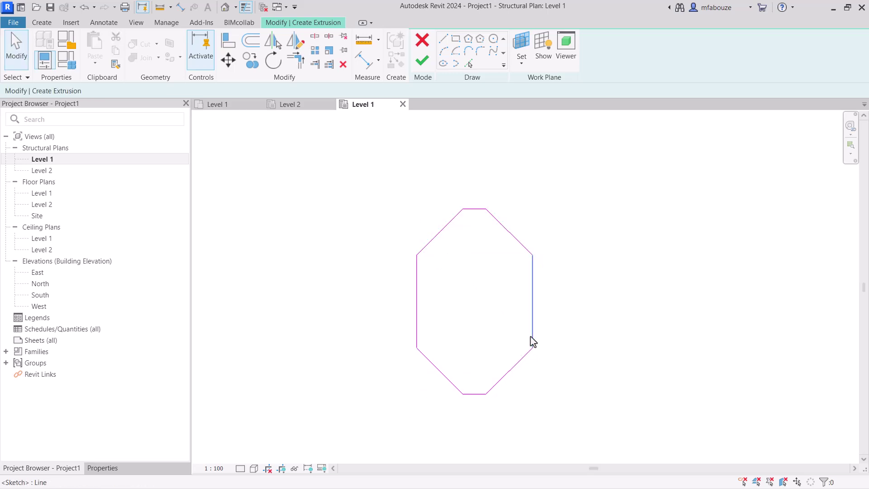
# Finish the eight-sided profile sketch to create the column extrusion.
pyautogui.moveTo(530, 337); pyautogui.dragTo(426, 295, button='middle')
pyautogui.moveTo(533, 341); pyautogui.dragTo(533, 342, button='middle')
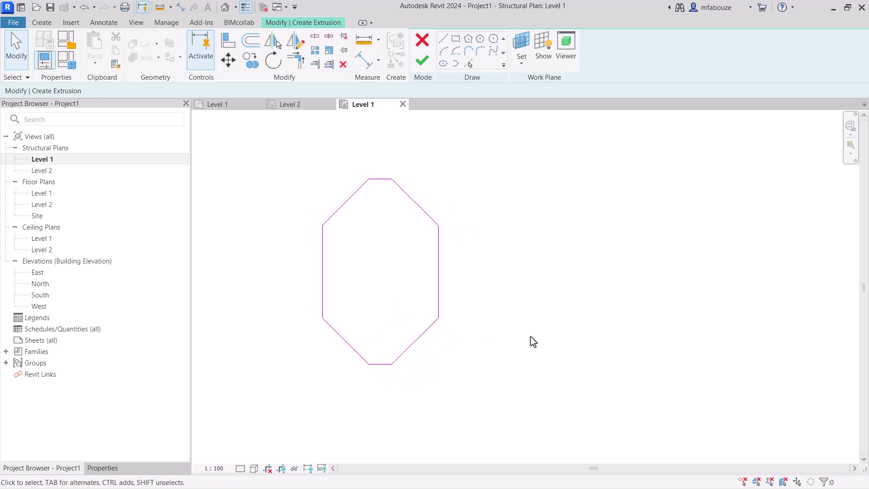
pyautogui.click(422, 63)
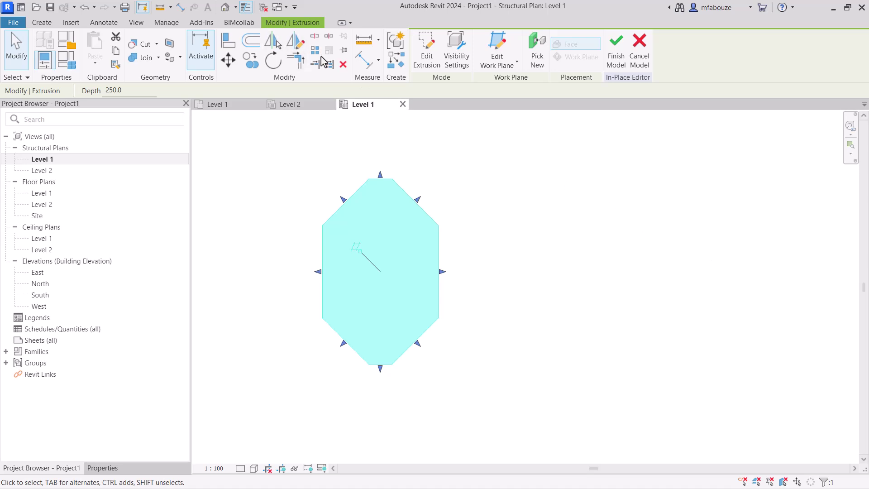
# Stretch the extrusion upward to a depth of about 2633 mm in the 3D view, and open the East elevation.
pyautogui.click(224, 6)
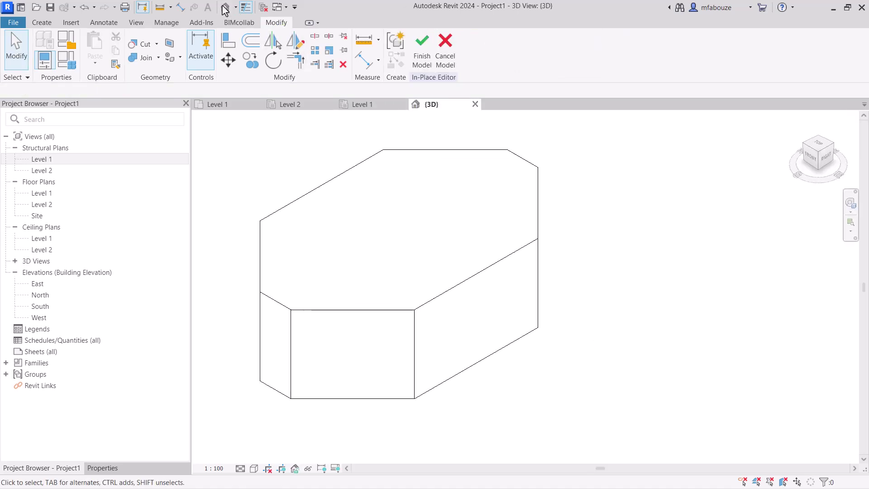
pyautogui.scroll(-4, 433, 315)
pyautogui.click(439, 317)
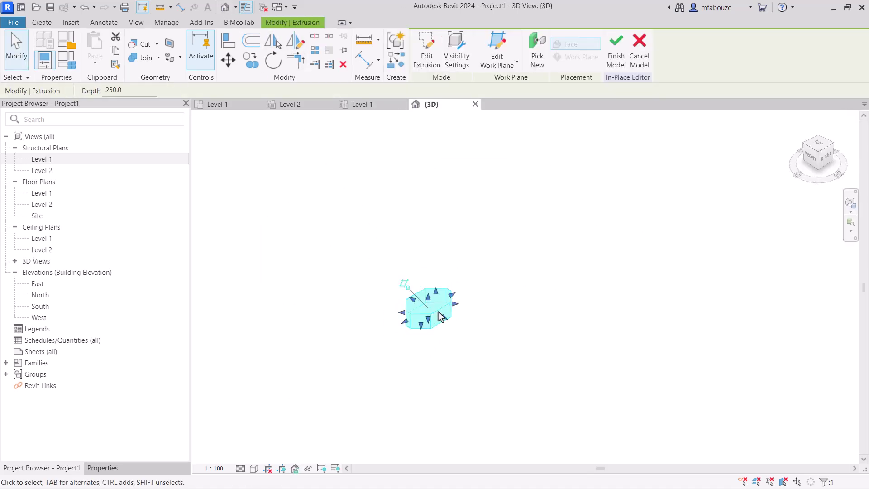
pyautogui.moveTo(453, 300); pyautogui.dragTo(442, 168)
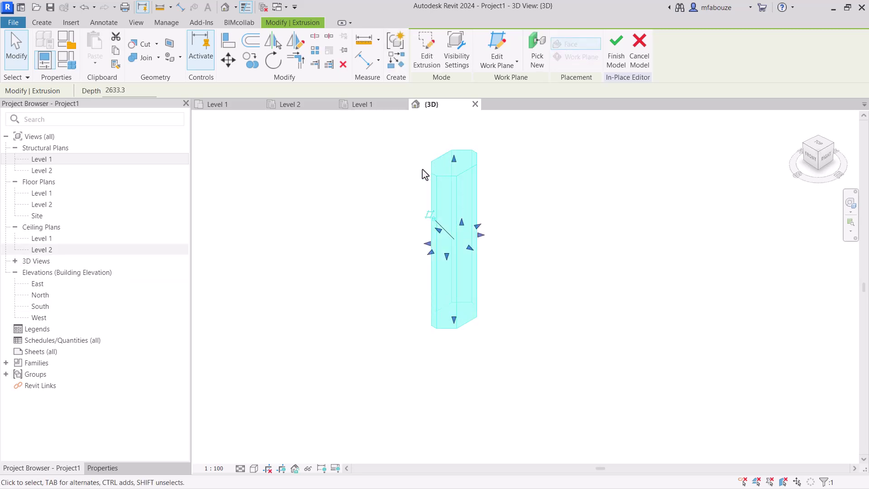
pyautogui.click(38, 284)
pyautogui.doubleClick(38, 284)
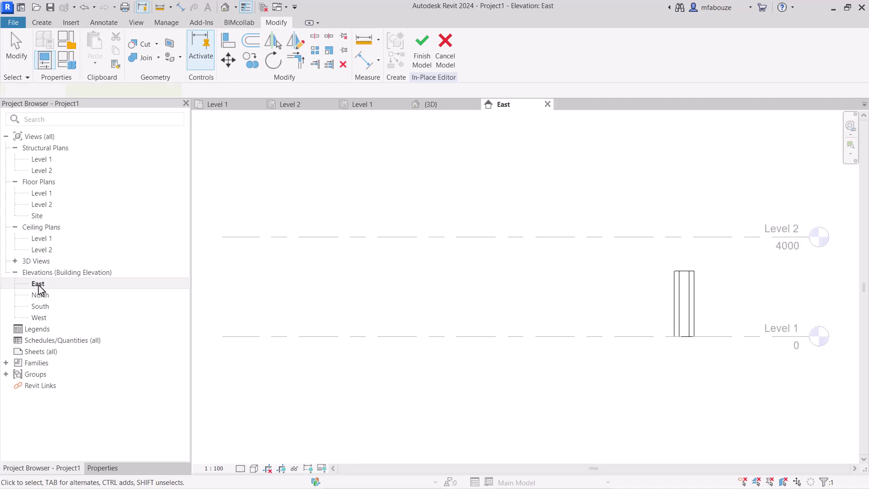
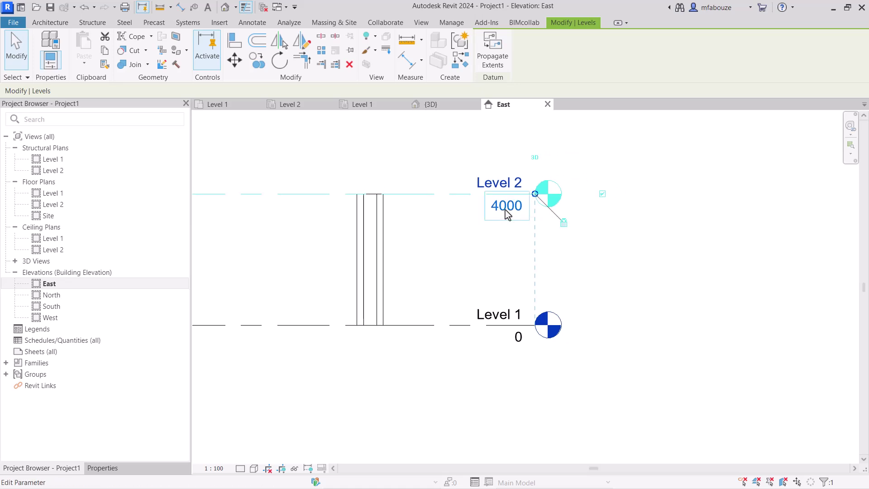
# Set the elevation of Level 2 to 3000.
pyautogui.click(508, 208)
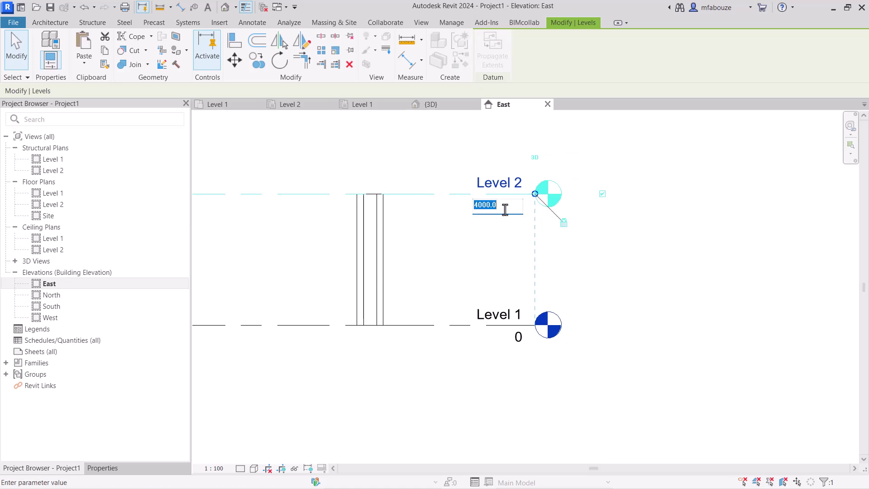
pyautogui.write('3000')
pyautogui.press('Return')
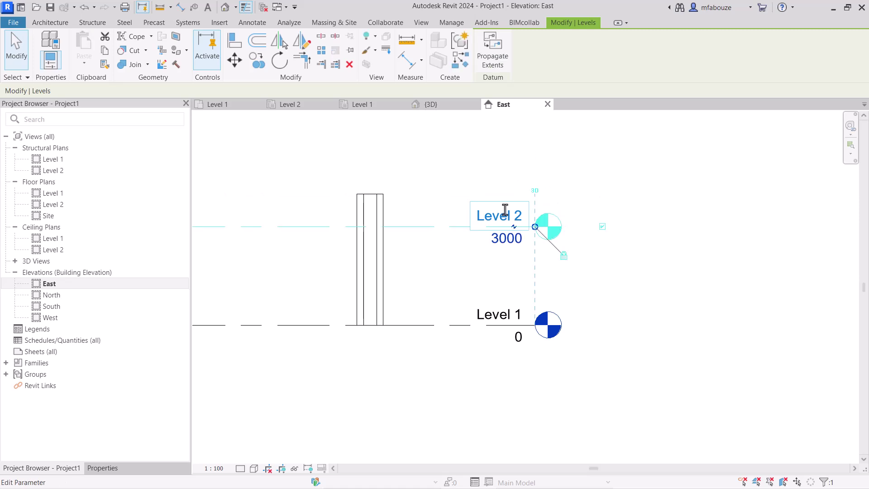
pyautogui.moveTo(506, 209); pyautogui.dragTo(527, 210, button='middle')
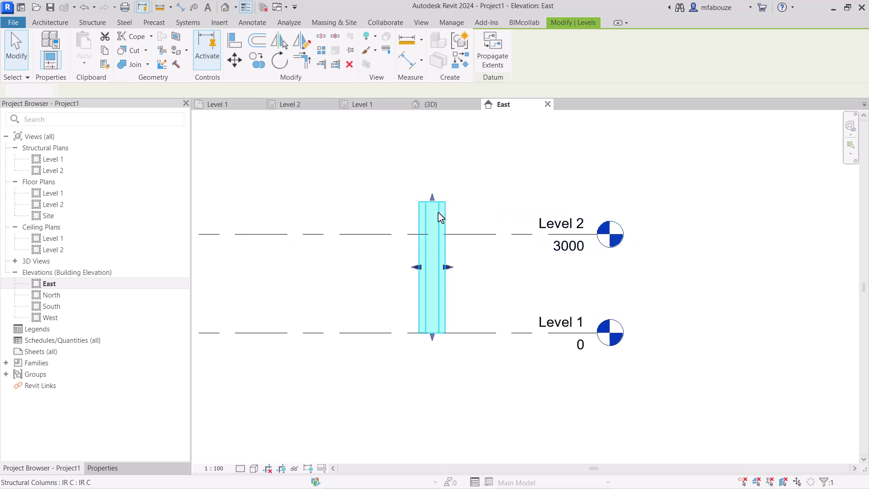
# Shorten the IR C column by lowering its upper end below Level 2.
pyautogui.click(438, 211)
pyautogui.moveTo(432, 242)
pyautogui.mouseDown()
pyautogui.moveTo(433, 253)
pyautogui.moveTo(436, 222)
pyautogui.moveTo(434, 255)
pyautogui.mouseUp()
pyautogui.moveTo(468, 259); pyautogui.dragTo(473, 269, button='middle')
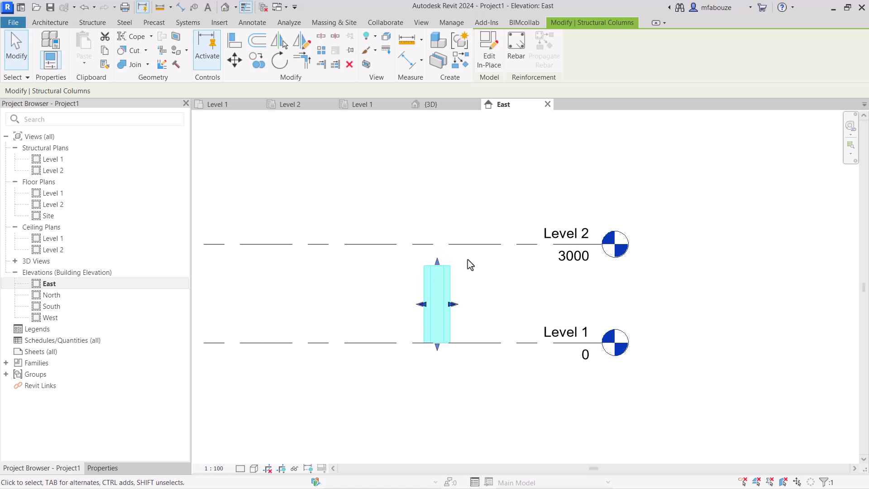
# Align the column's top face to Level 2 and lock the alignment.
pyautogui.press('a')
pyautogui.press('l')
pyautogui.click(460, 252)
pyautogui.click(444, 271)
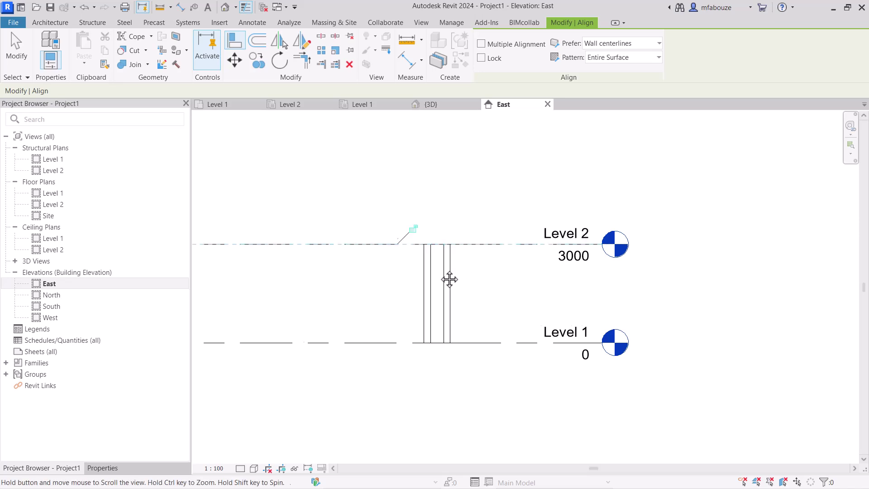
pyautogui.moveTo(453, 274); pyautogui.dragTo(440, 275, button='middle')
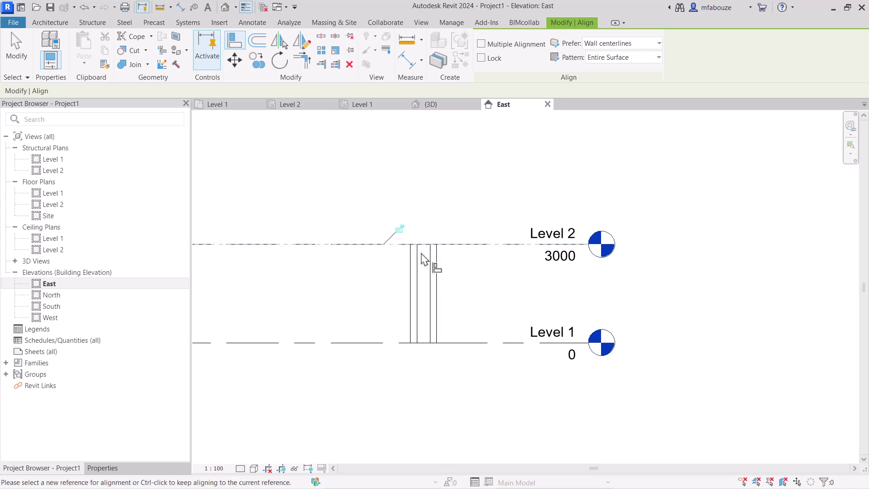
pyautogui.click(400, 233)
pyautogui.moveTo(441, 268); pyautogui.dragTo(454, 276, button='middle')
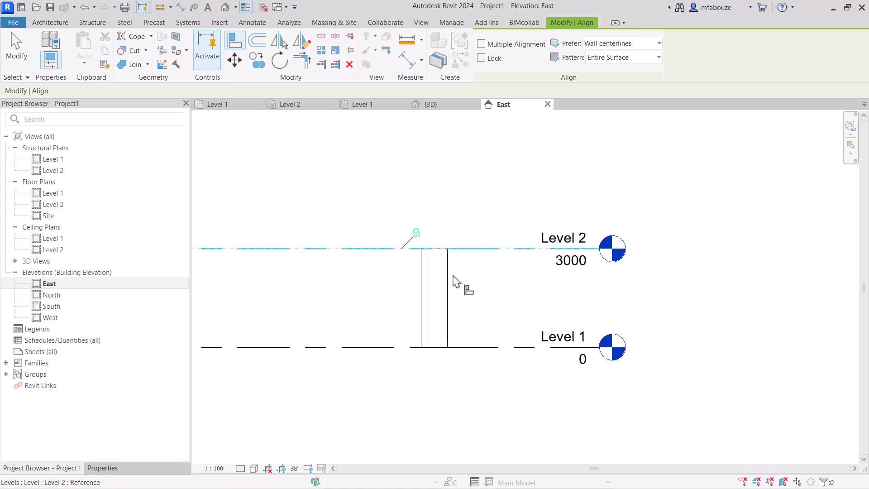
pyautogui.press('Escape')
pyautogui.press('Escape')
# Set the elevation of Level 2 to 5000.
pyautogui.click(570, 266)
pyautogui.click(572, 266)
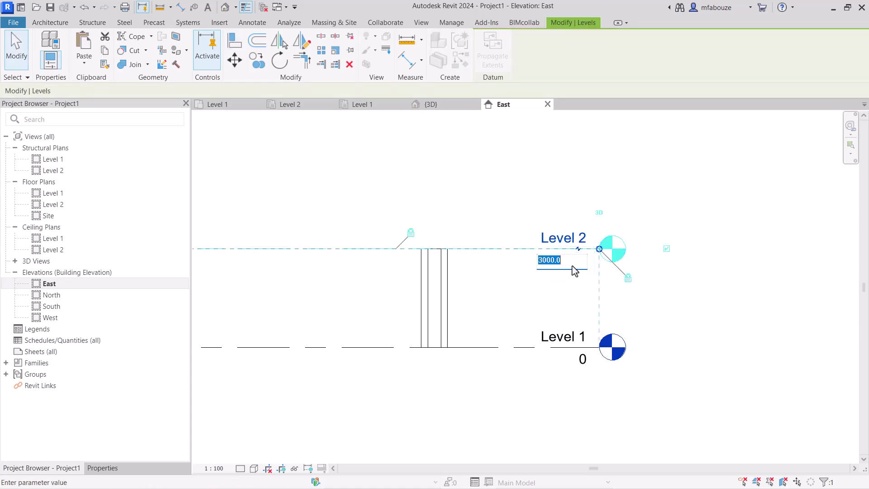
pyautogui.write('5000')
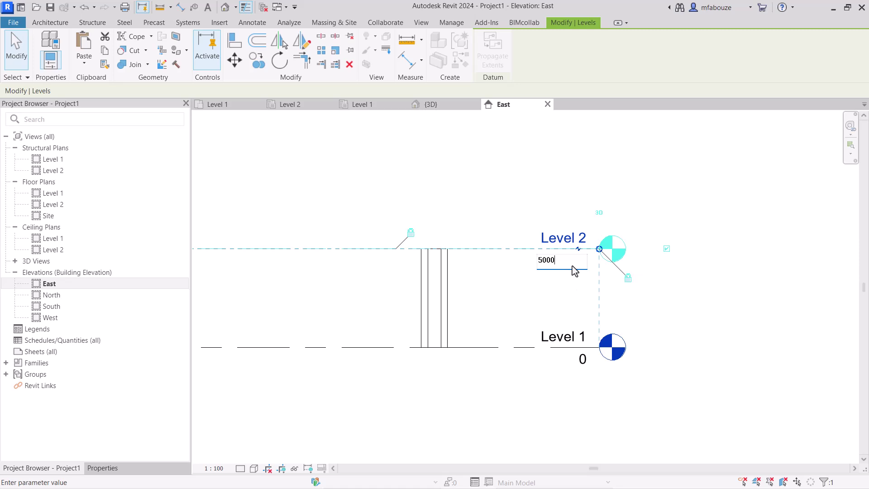
pyautogui.press('Return')
pyautogui.moveTo(572, 266); pyautogui.dragTo(626, 265, button='middle')
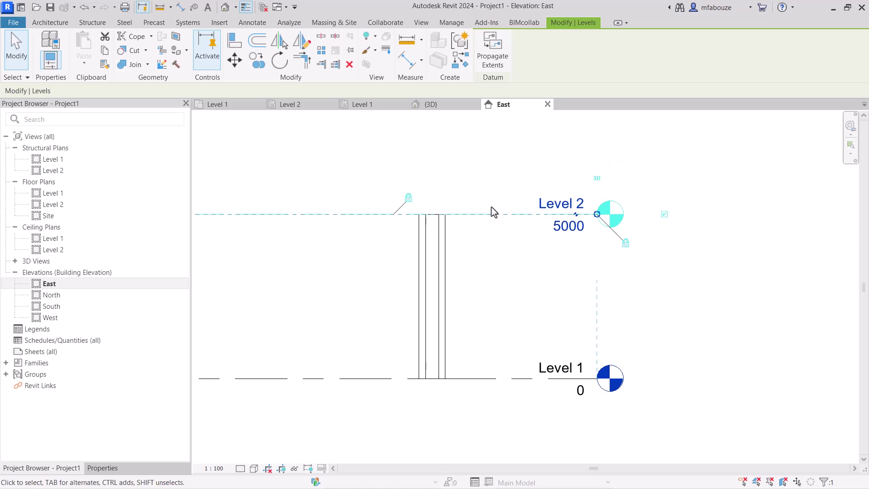
# Return to the 3D view and set its visual style to Shaded.
pyautogui.click(223, 9)
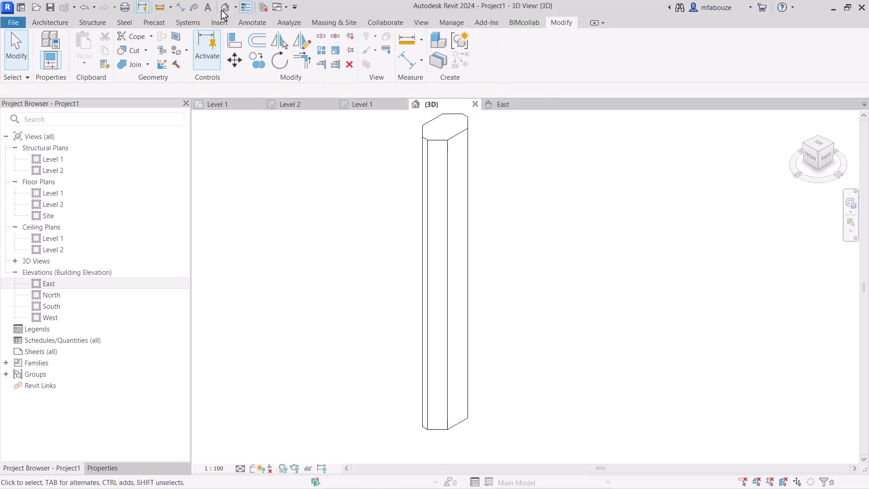
pyautogui.click(254, 468)
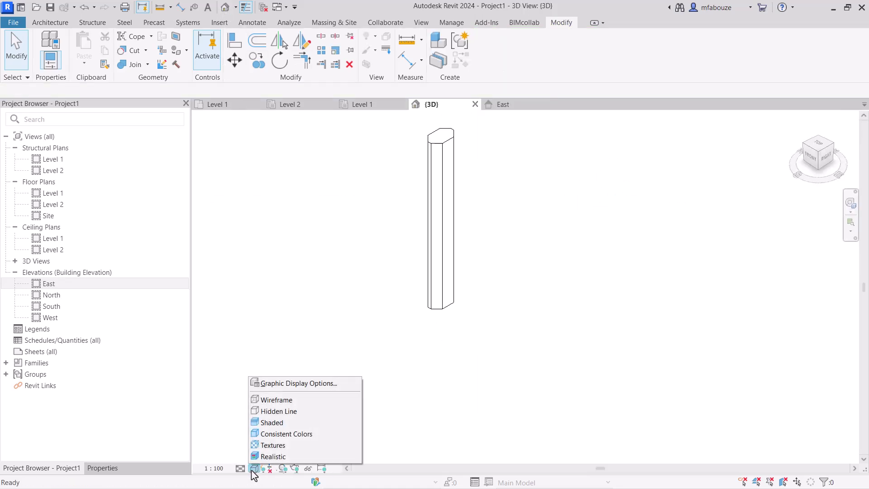
pyautogui.click(322, 423)
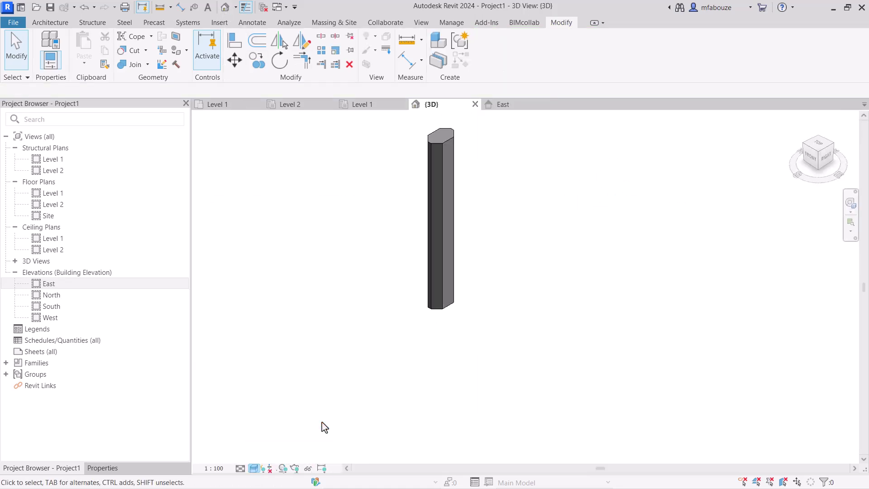
# Search the materials for "concrete" and assign Concrete, Cast In Situ as the column's Structural Material.
pyautogui.click(444, 190)
pyautogui.moveTo(427, 209); pyautogui.dragTo(447, 195, button='middle')
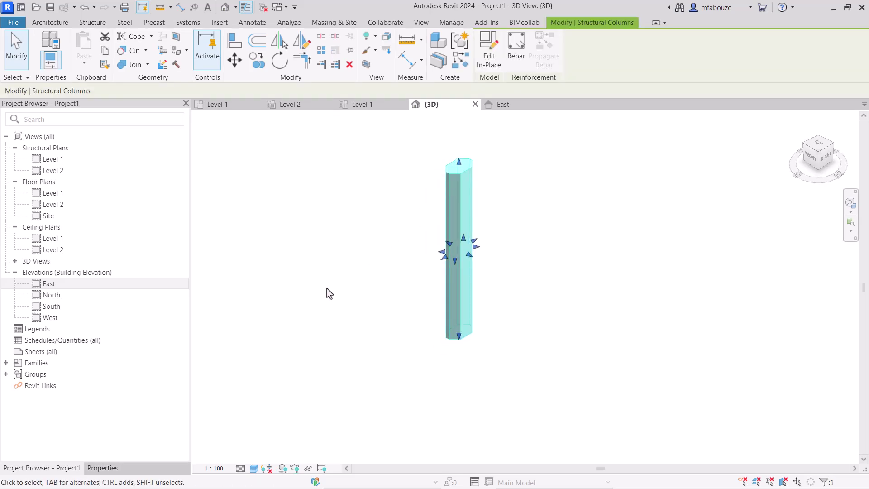
pyautogui.click(107, 468)
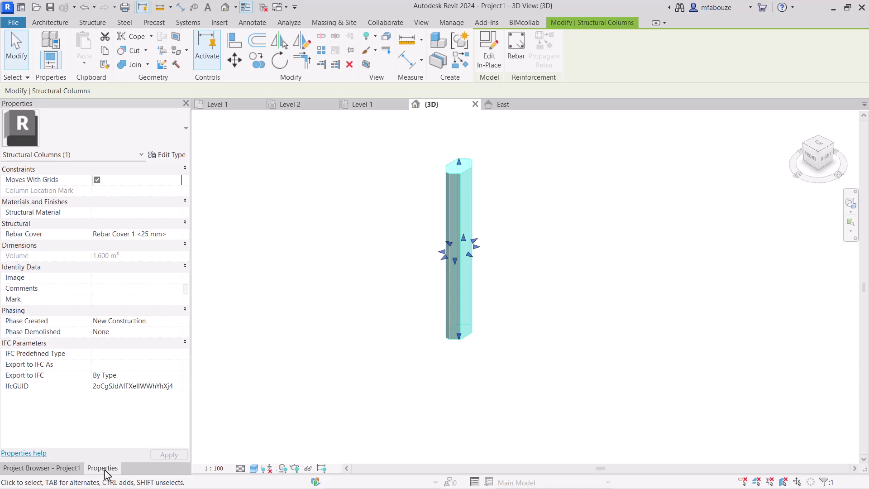
pyautogui.click(170, 212)
pyautogui.click(177, 212)
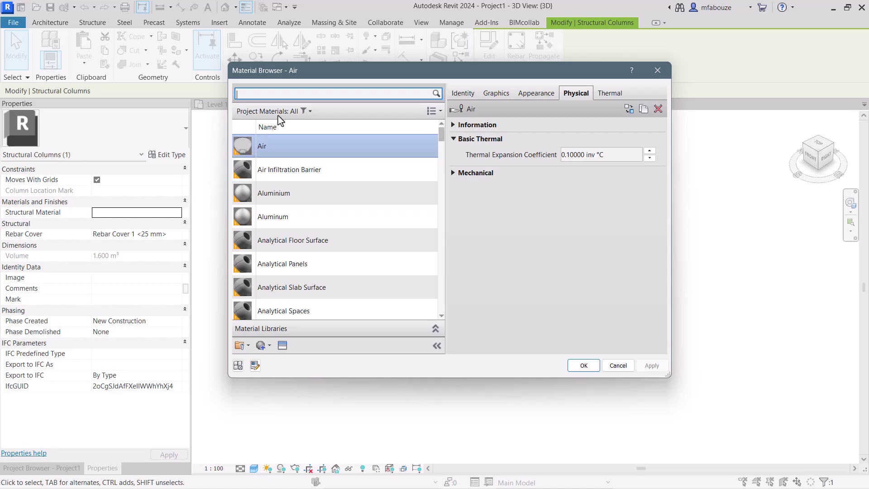
pyautogui.write('ؤخى')
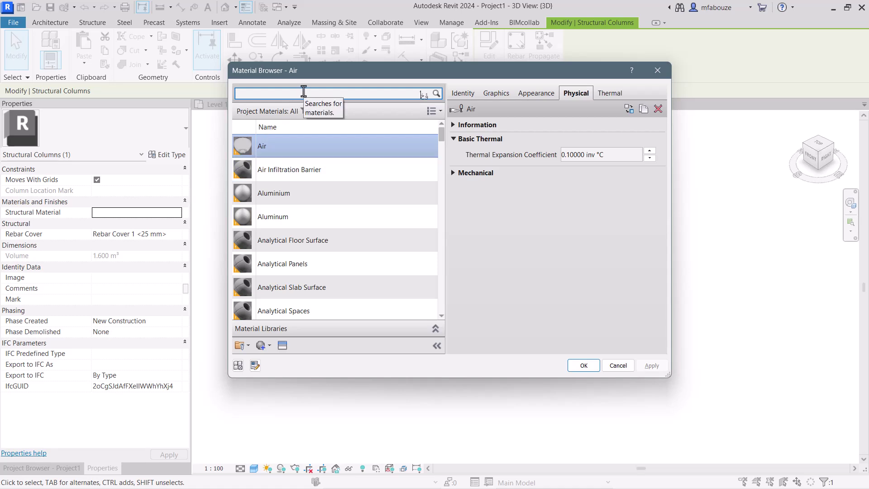
pyautogui.press('BackSpace')
pyautogui.press('BackSpace')
pyautogui.press('BackSpace')
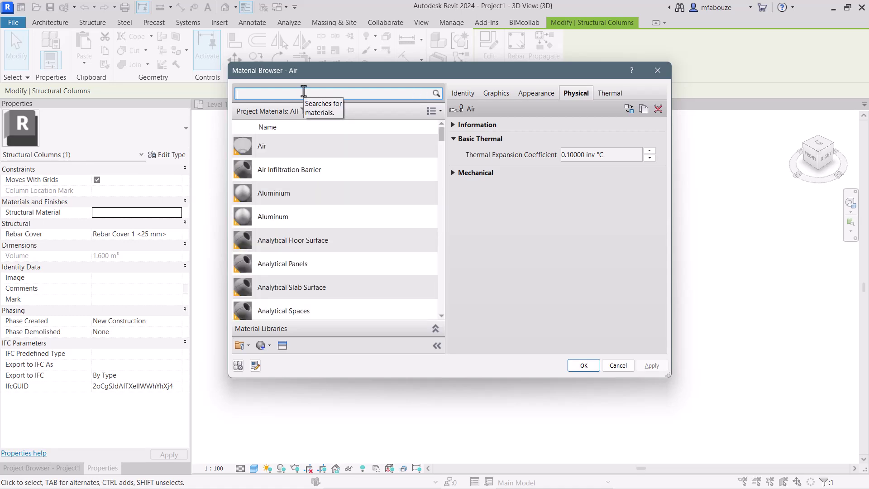
pyautogui.write('concrete')
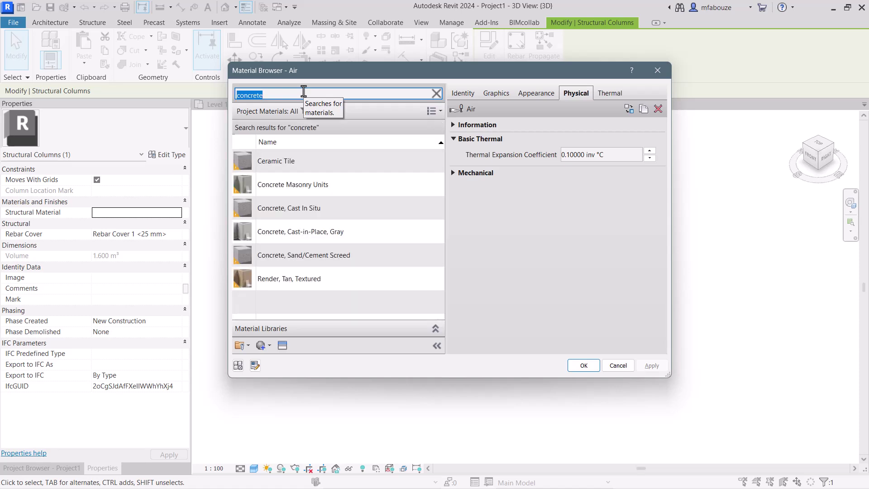
pyautogui.click(335, 212)
pyautogui.click(583, 366)
pyautogui.click(353, 327)
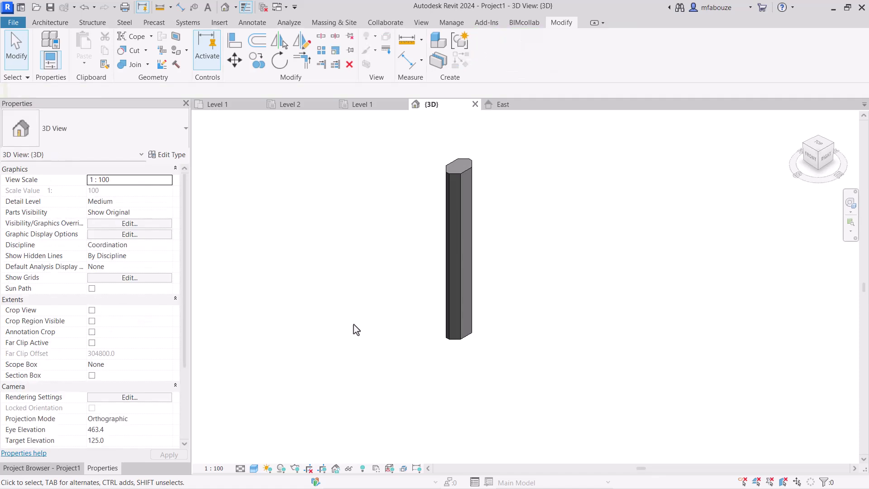
# Open the column for in-place editing, examine its extrusion sketch and properties, and finish the sketch and the model.
pyautogui.click(428, 196)
pyautogui.moveTo(429, 196); pyautogui.dragTo(410, 188, button='middle')
pyautogui.moveTo(448, 216); pyautogui.dragTo(434, 200, button='middle')
pyautogui.moveTo(407, 156); pyautogui.dragTo(449, 150, button='middle')
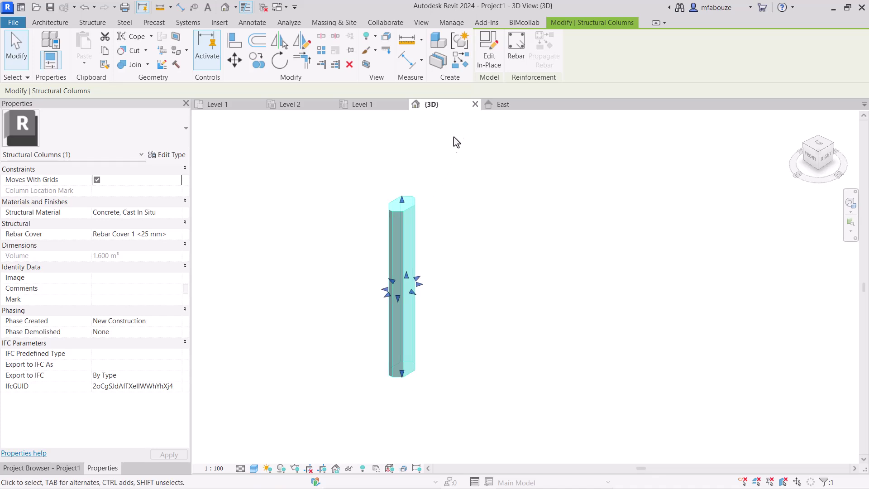
pyautogui.click(491, 49)
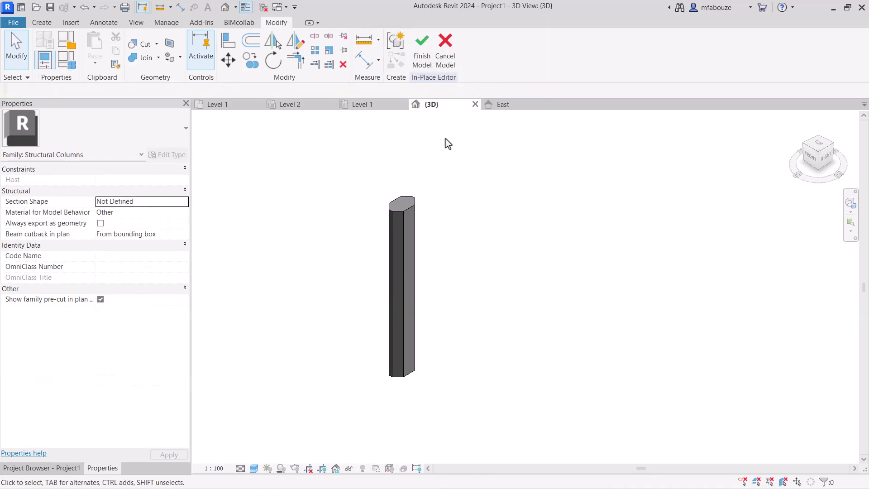
pyautogui.click(406, 210)
pyautogui.moveTo(396, 136); pyautogui.dragTo(415, 150, button='middle')
pyautogui.click(427, 59)
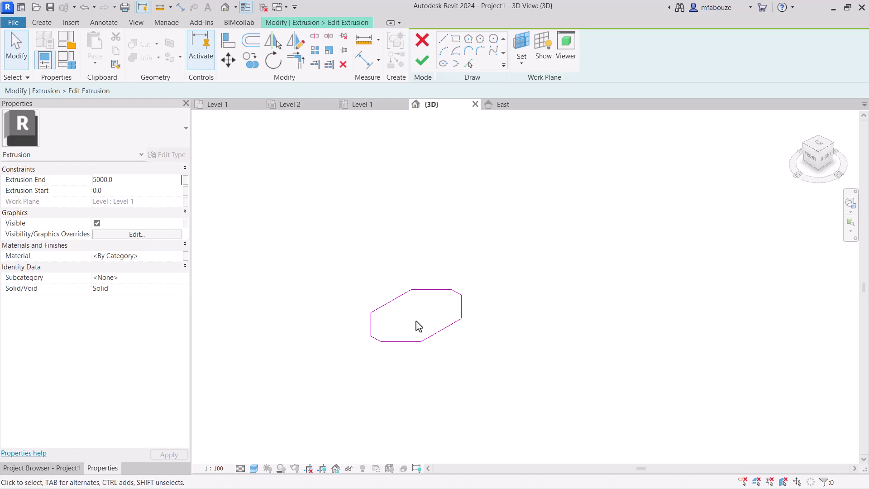
pyautogui.click(422, 61)
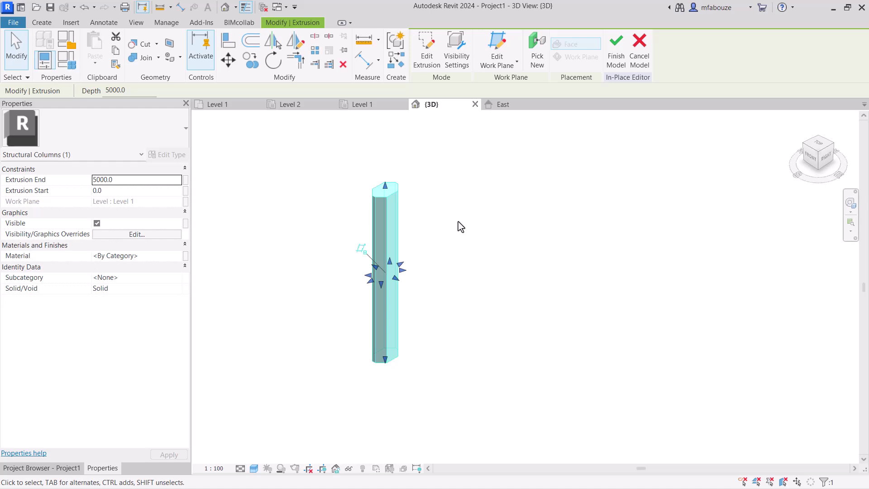
pyautogui.click(616, 50)
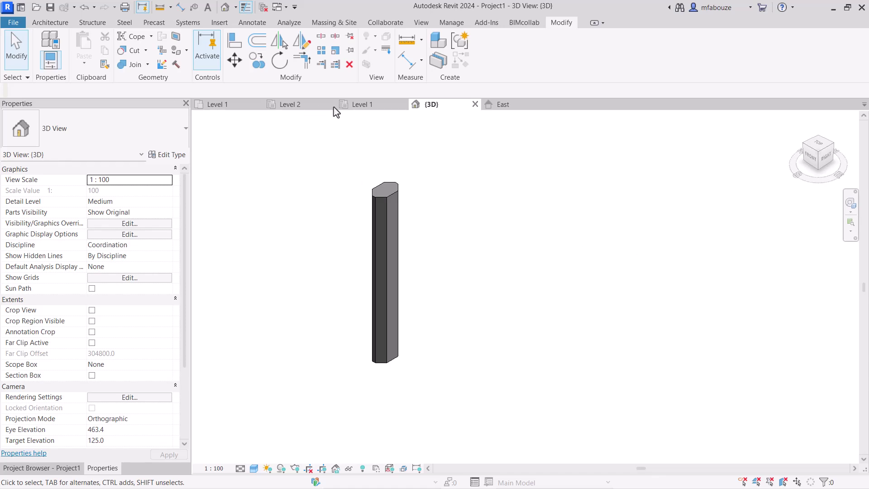
# Start a new family and browse from the English-Imperial templates to the English template folder.
pyautogui.click(21, 8)
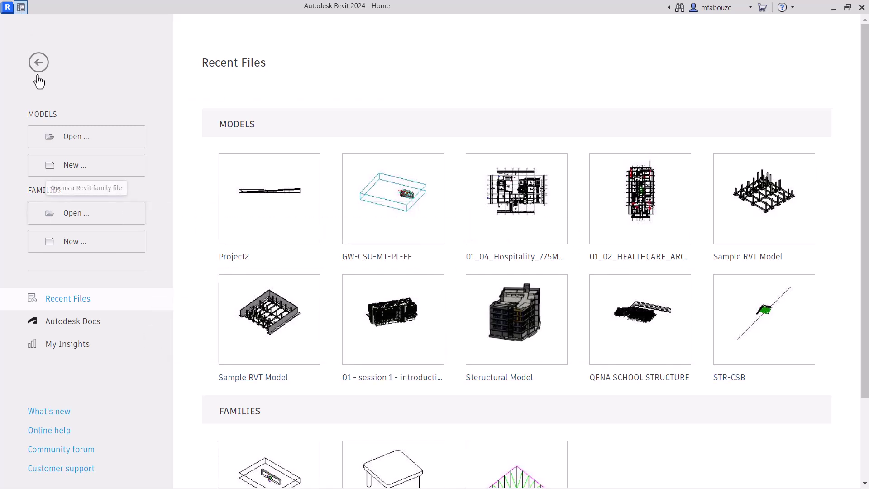
pyautogui.click(66, 244)
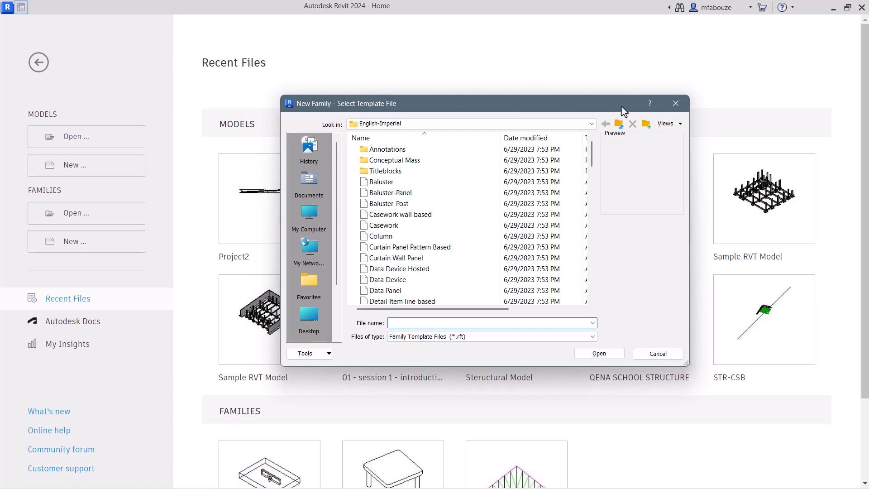
pyautogui.moveTo(621, 107); pyautogui.dragTo(575, 183)
pyautogui.scroll(-4, 553, 200)
pyautogui.click(542, 202)
pyautogui.click(545, 199)
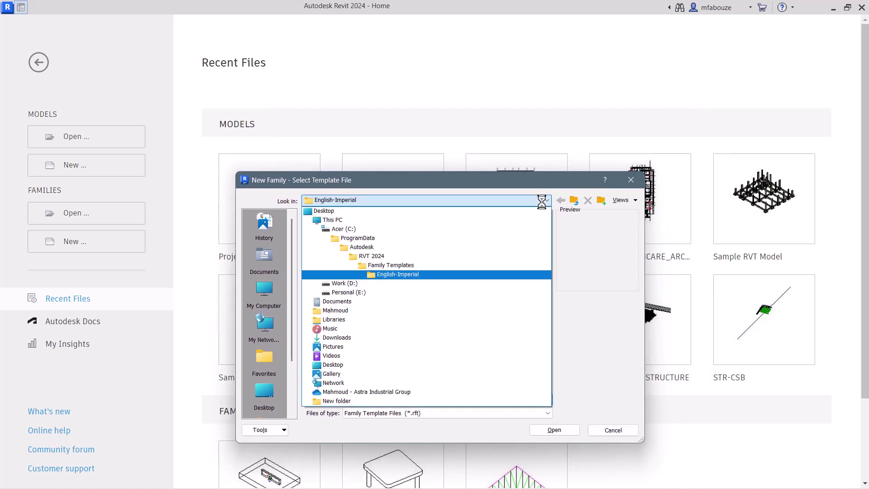
pyautogui.click(436, 259)
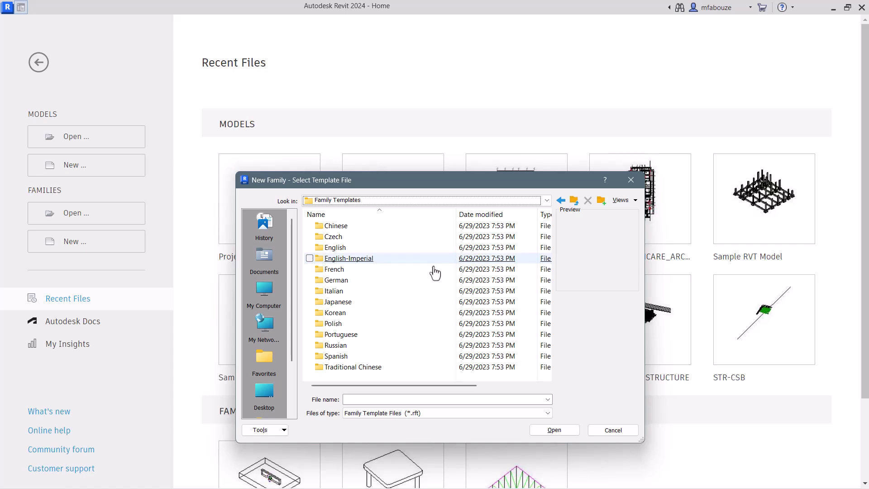
pyautogui.click(379, 247)
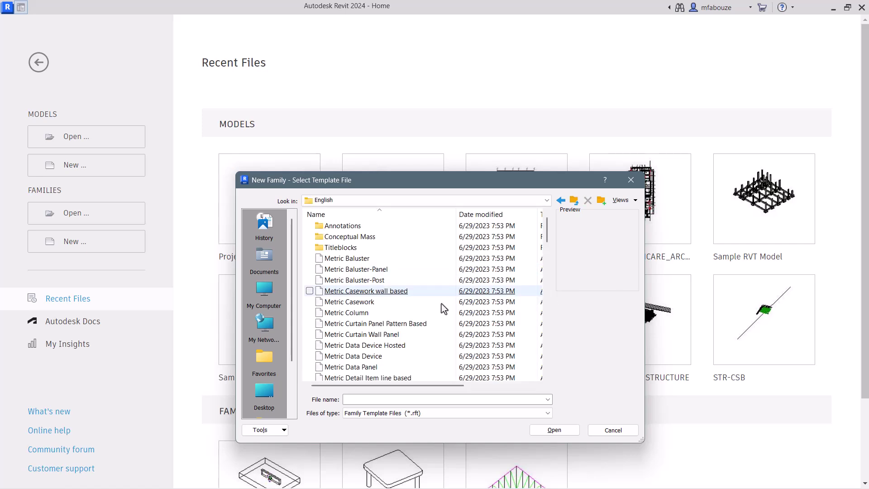
# Create the new family from the Metric Structural Column template.
pyautogui.scroll(-1, 434, 326)
pyautogui.scroll(-15, 429, 349)
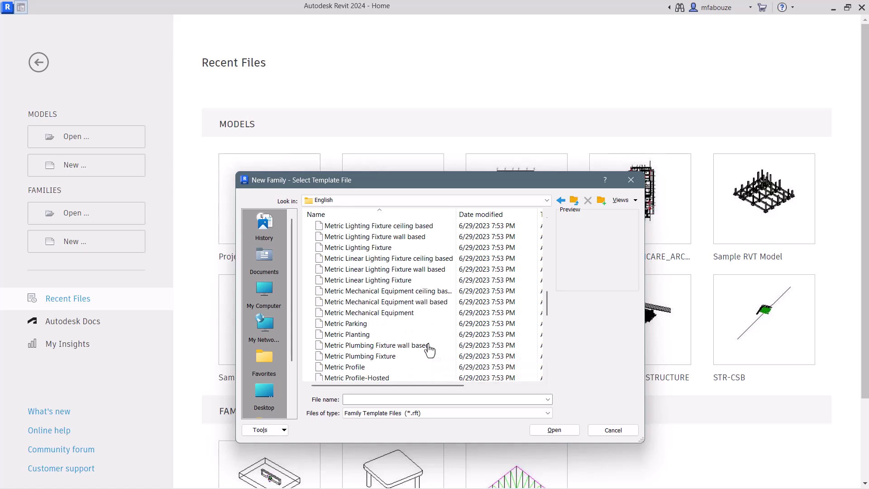
pyautogui.scroll(-4, 429, 350)
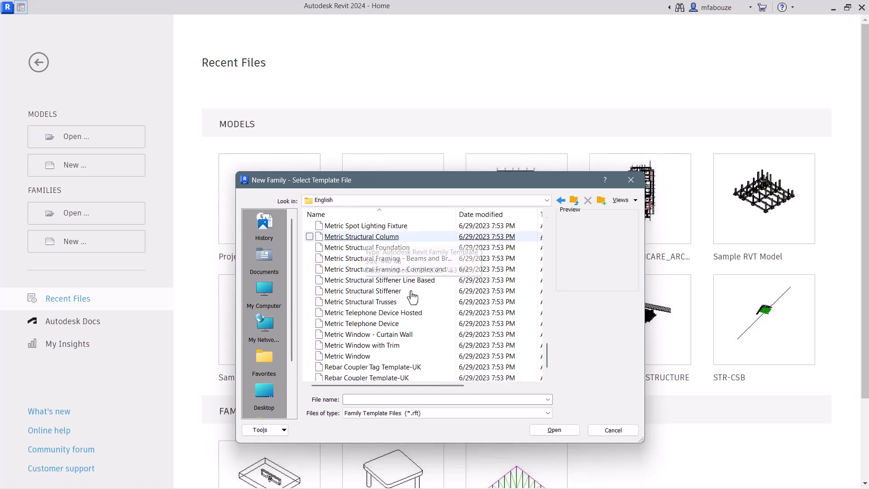
pyautogui.click(394, 237)
pyautogui.doubleClick(394, 237)
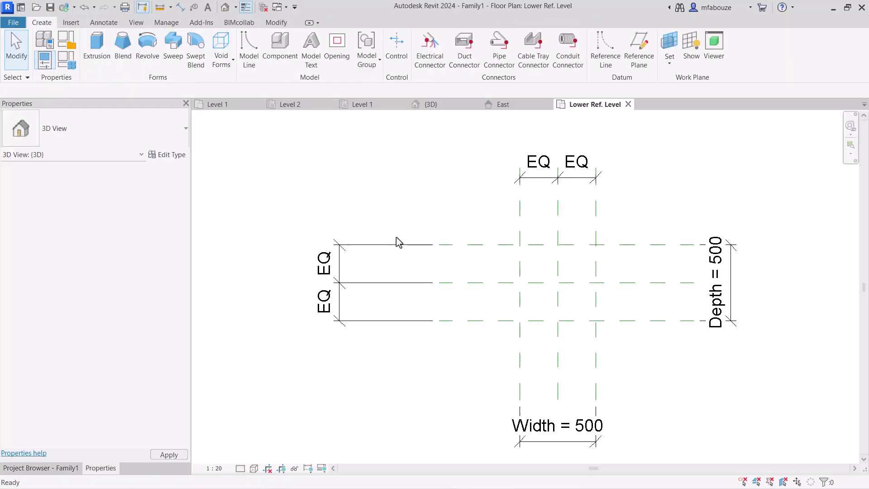
pyautogui.moveTo(491, 272); pyautogui.dragTo(510, 263, button='middle')
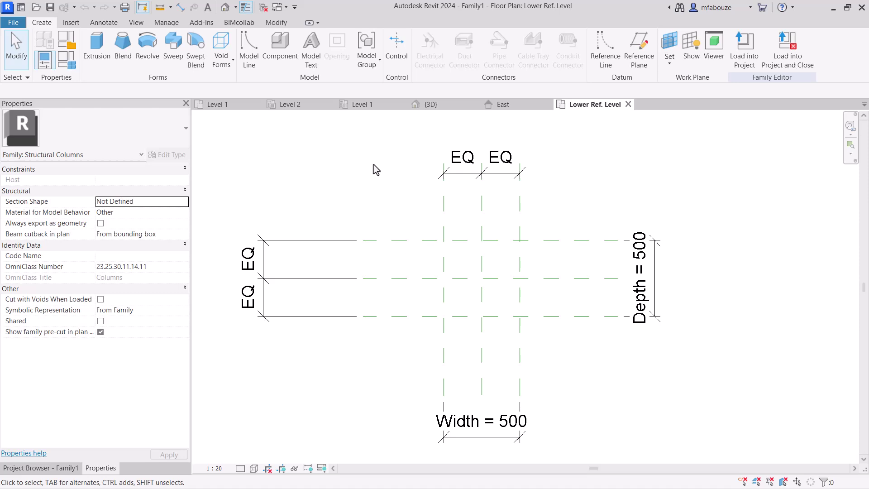
pyautogui.moveTo(374, 165); pyautogui.dragTo(310, 186, button='middle')
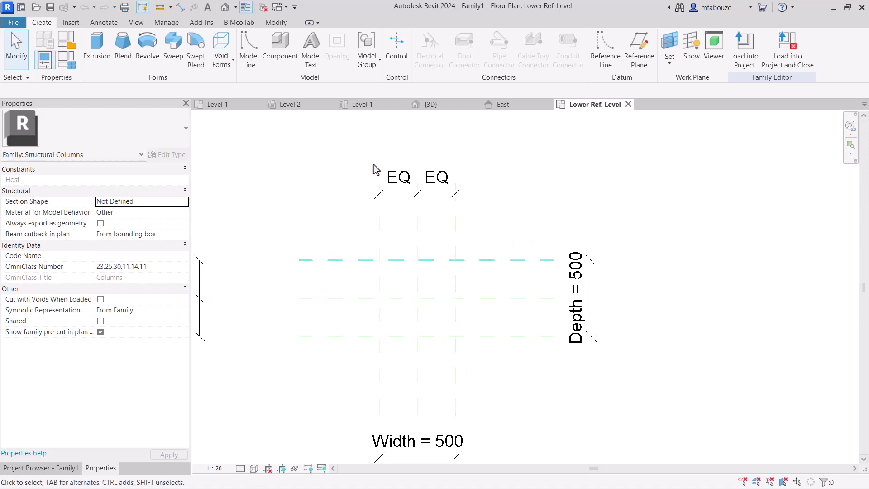
pyautogui.moveTo(373, 165)
pyautogui.mouseDown(button='middle')
pyautogui.moveTo(402, 186)
pyautogui.moveTo(364, 157)
pyautogui.moveTo(404, 177)
pyautogui.mouseUp(button='middle')
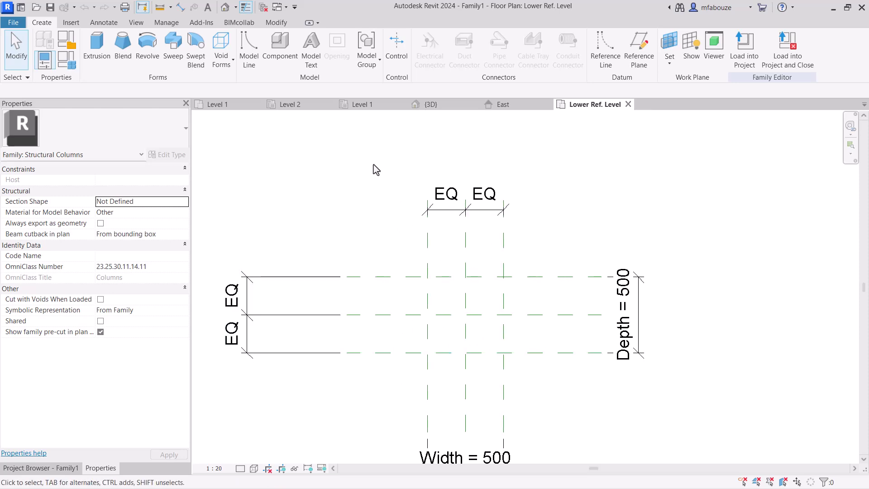
pyautogui.moveTo(374, 169); pyautogui.dragTo(353, 175, button='middle')
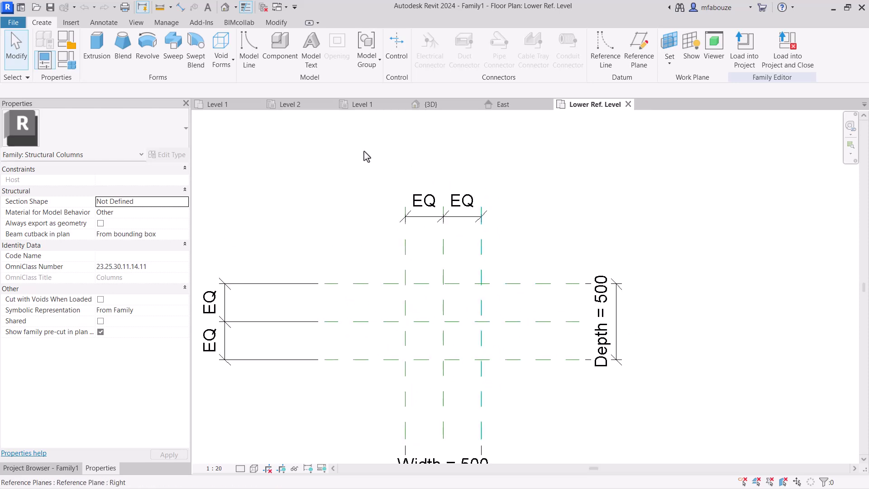
pyautogui.click(274, 22)
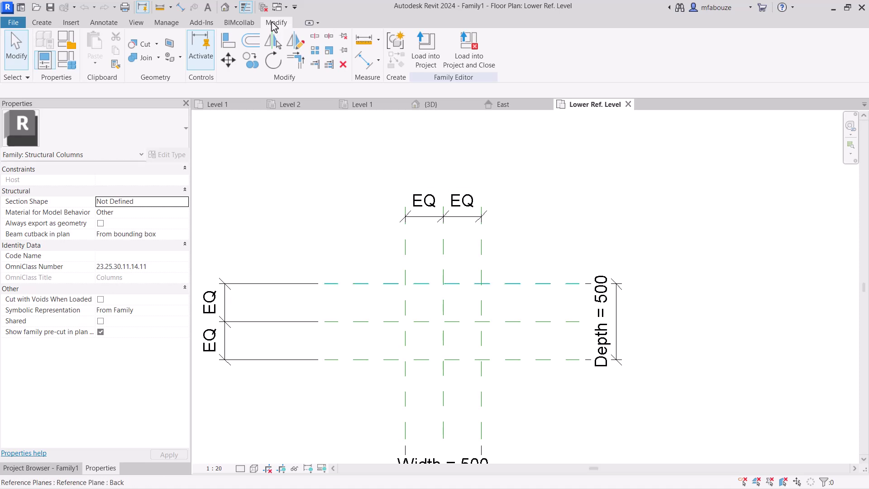
pyautogui.moveTo(274, 26); pyautogui.dragTo(281, 31, button='middle')
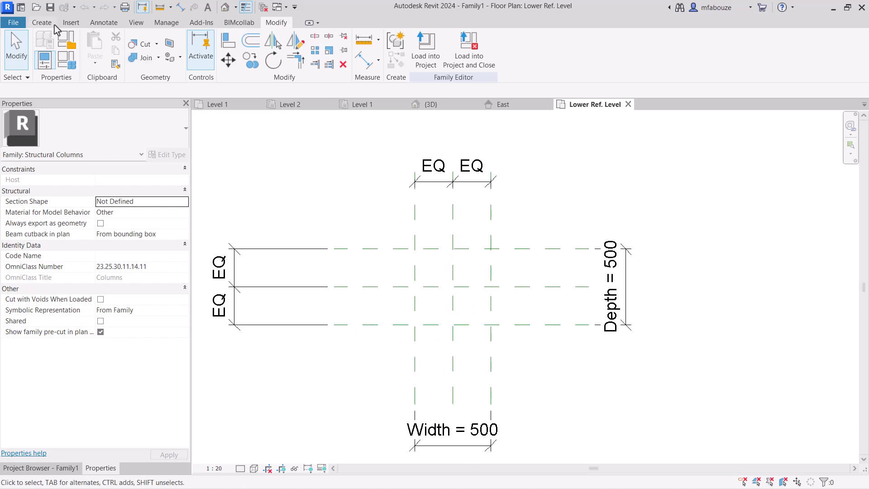
# Create an extrusion from a right-trapezoid profile snapped to the reference planes, with 500 mm upper and vertical edges, a base about 1100 mm long and a sloped side.
pyautogui.click(39, 27)
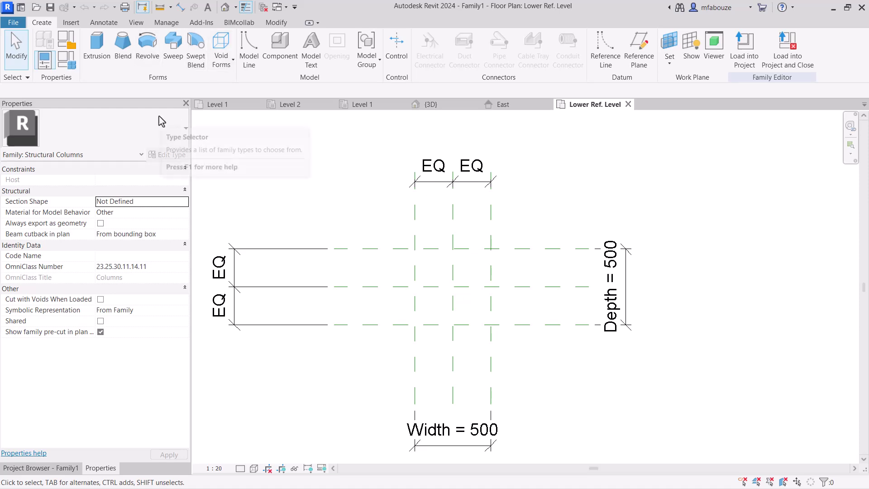
pyautogui.click(90, 53)
pyautogui.moveTo(410, 278); pyautogui.dragTo(407, 318, button='middle')
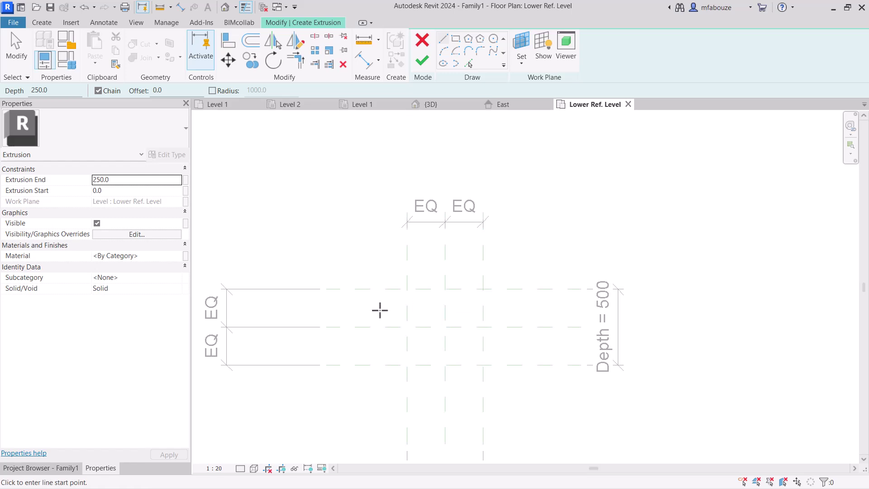
pyautogui.scroll(1, 430, 301)
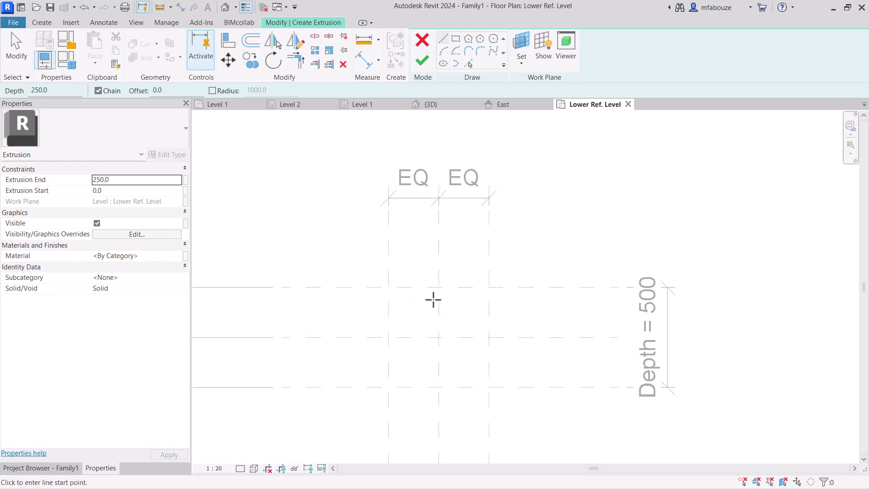
pyautogui.click(489, 287)
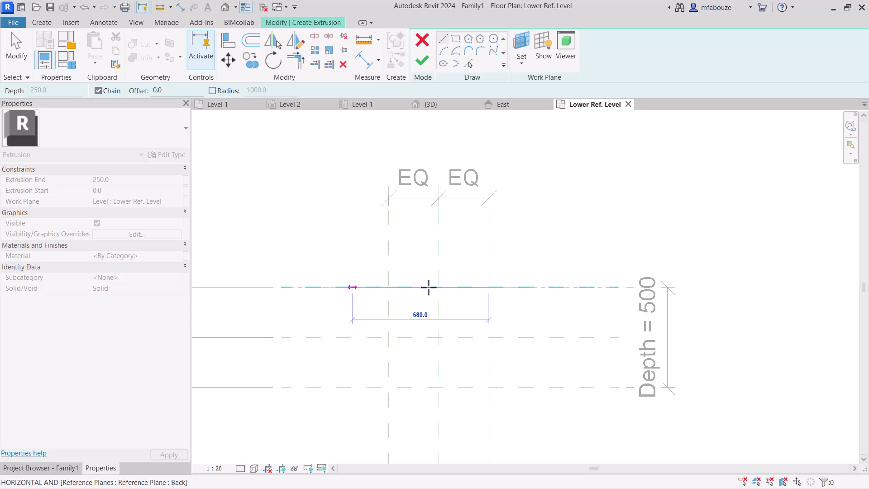
pyautogui.click(388, 287)
pyautogui.click(388, 388)
pyautogui.click(609, 387)
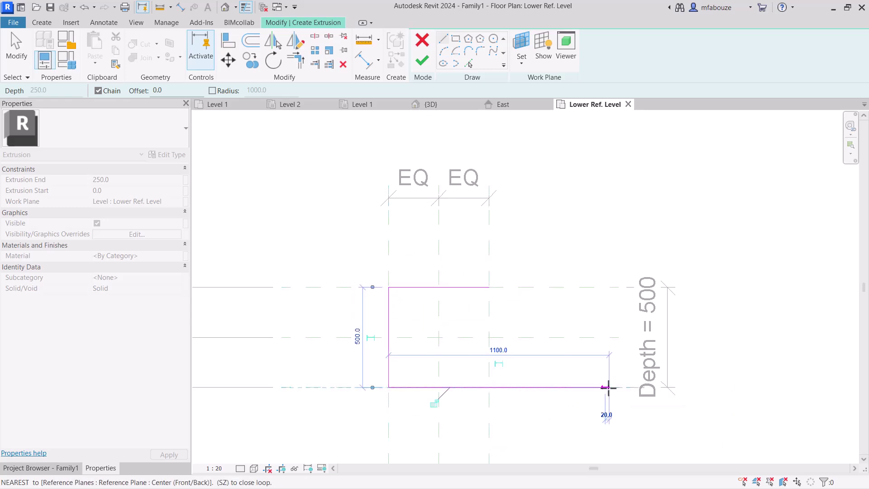
pyautogui.click(492, 289)
pyautogui.moveTo(545, 343); pyautogui.dragTo(492, 290, button='middle')
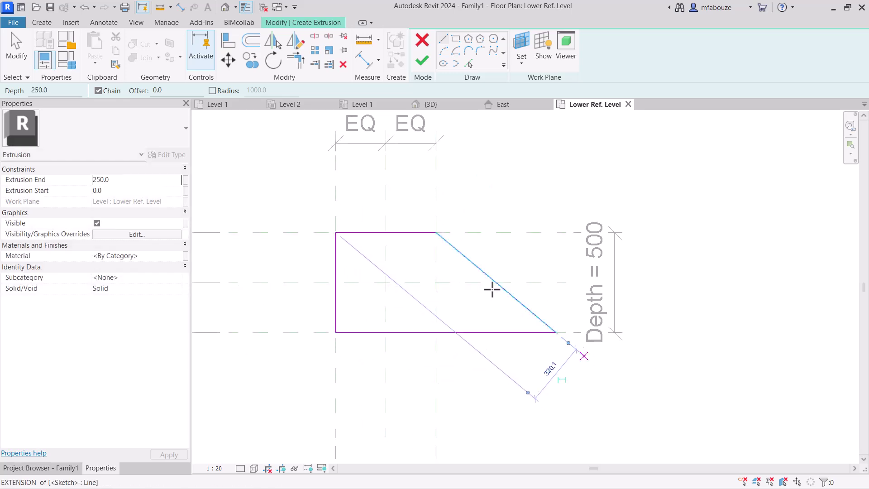
pyautogui.moveTo(535, 332)
pyautogui.mouseDown(button='middle')
pyautogui.moveTo(522, 299)
pyautogui.moveTo(499, 333)
pyautogui.mouseUp(button='middle')
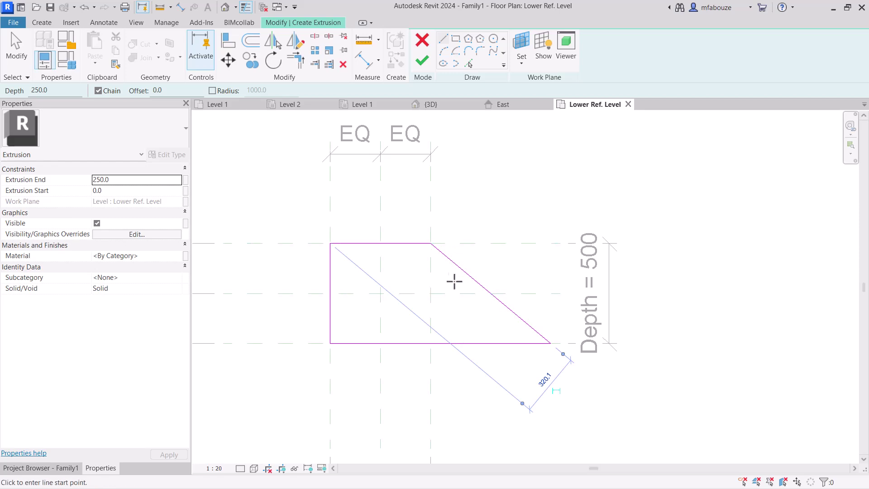
pyautogui.moveTo(421, 283); pyautogui.dragTo(416, 273, button='middle')
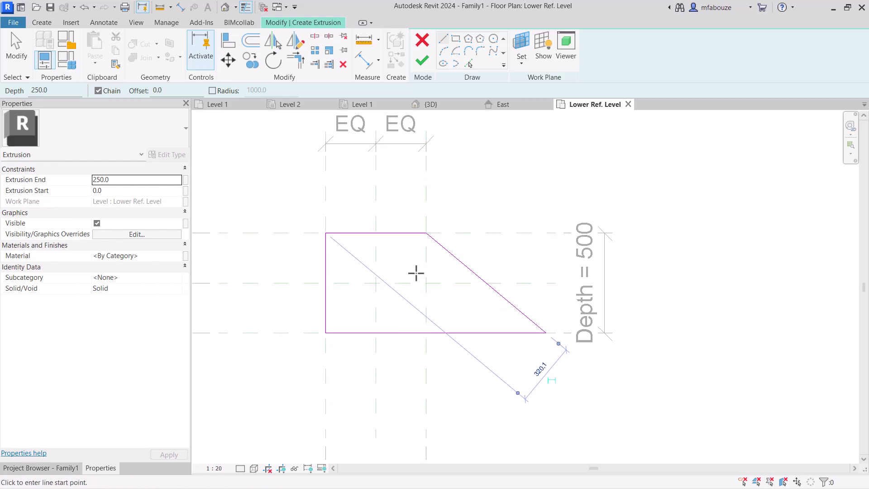
pyautogui.click(422, 61)
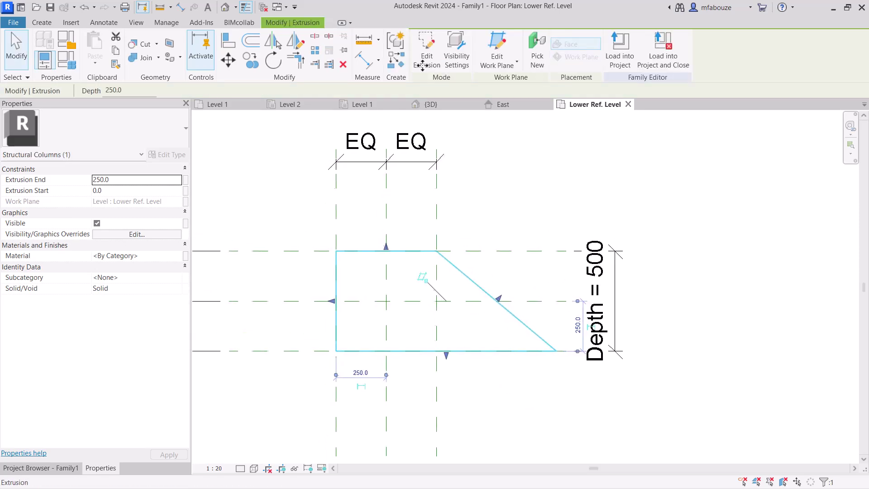
# In the Back elevation, stretch the extrusion's upper end to the Upper Ref Level at 4000 and lock it there.
pyautogui.moveTo(422, 66); pyautogui.dragTo(430, 77, button='middle')
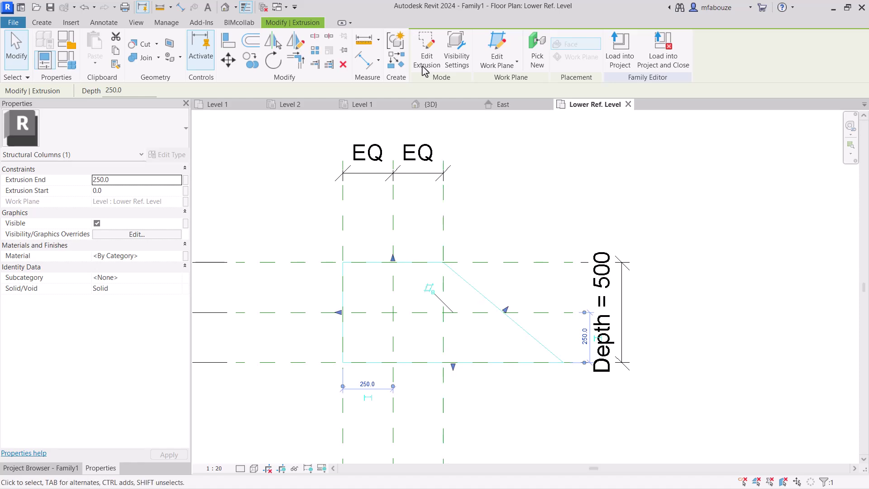
pyautogui.click(71, 469)
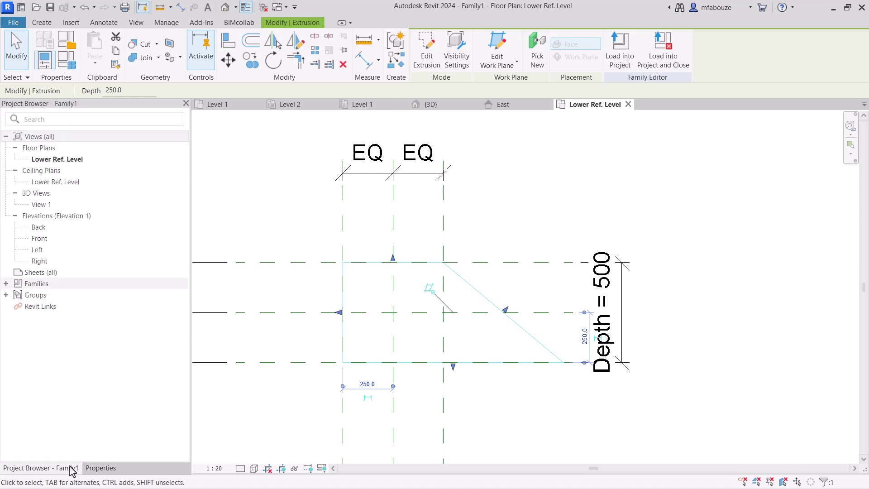
pyautogui.click(43, 230)
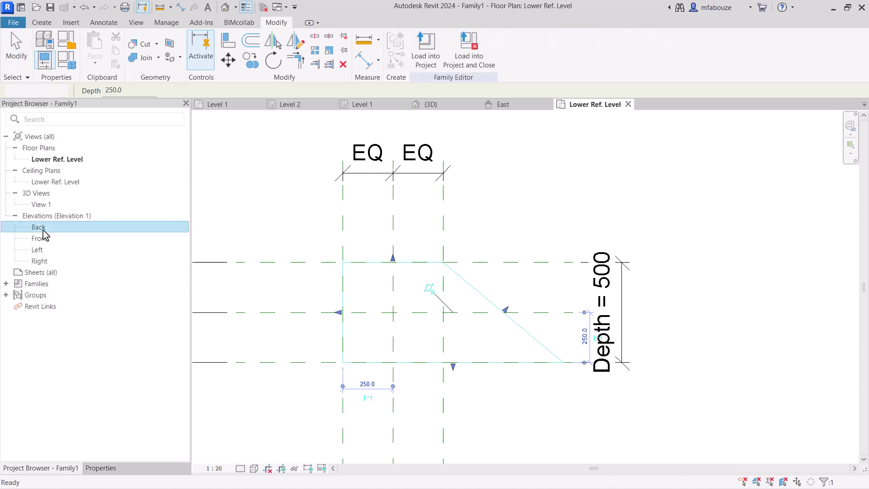
pyautogui.doubleClick(43, 230)
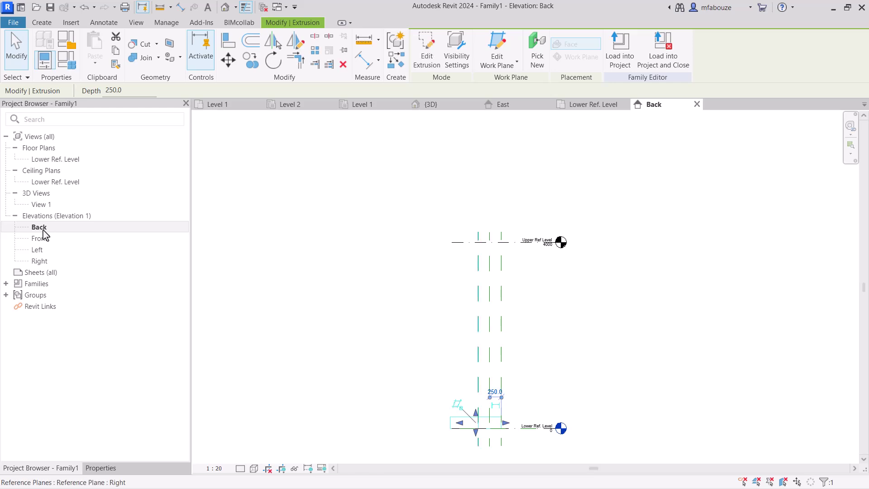
pyautogui.moveTo(449, 413); pyautogui.dragTo(448, 241)
pyautogui.scroll(1, 448, 245)
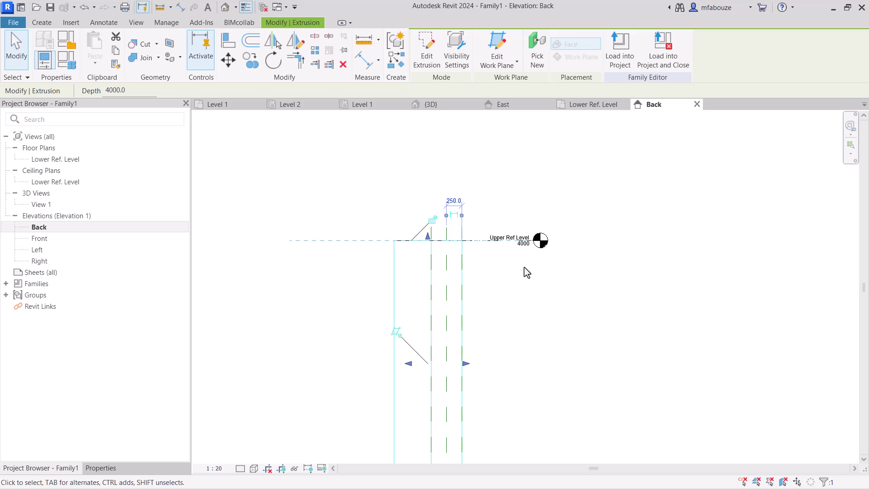
pyautogui.moveTo(526, 272); pyautogui.dragTo(500, 255, button='middle')
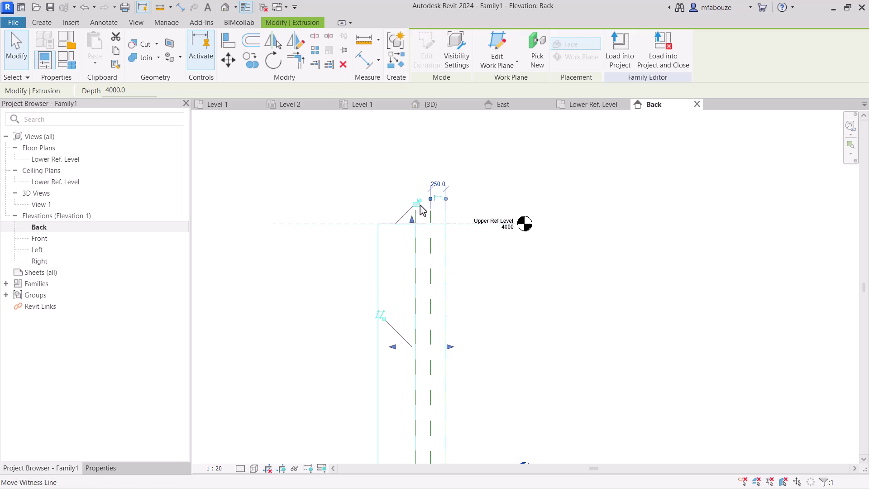
pyautogui.moveTo(440, 220); pyautogui.dragTo(403, 174, button='middle')
pyautogui.moveTo(416, 203); pyautogui.dragTo(445, 213, button='middle')
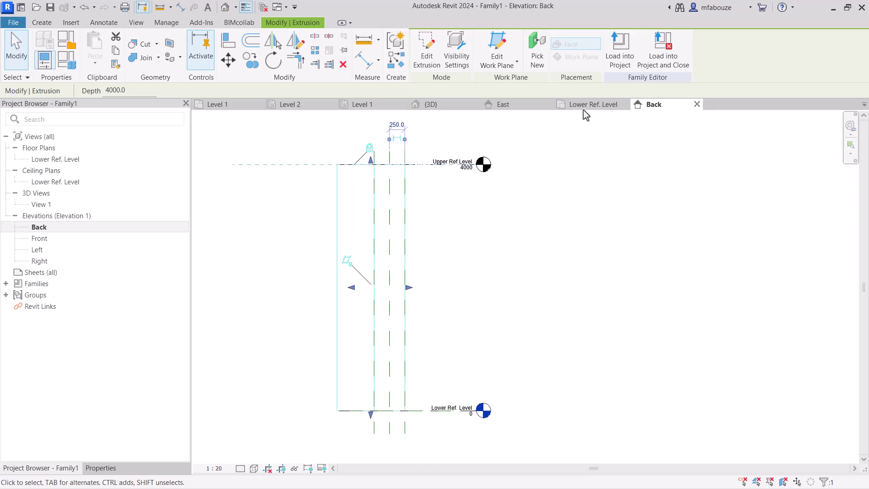
# In the Lower Ref. Level plan, set the labelled Width dimension below the profile to 600.
pyautogui.click(593, 105)
pyautogui.moveTo(601, 112); pyautogui.dragTo(605, 168, button='middle')
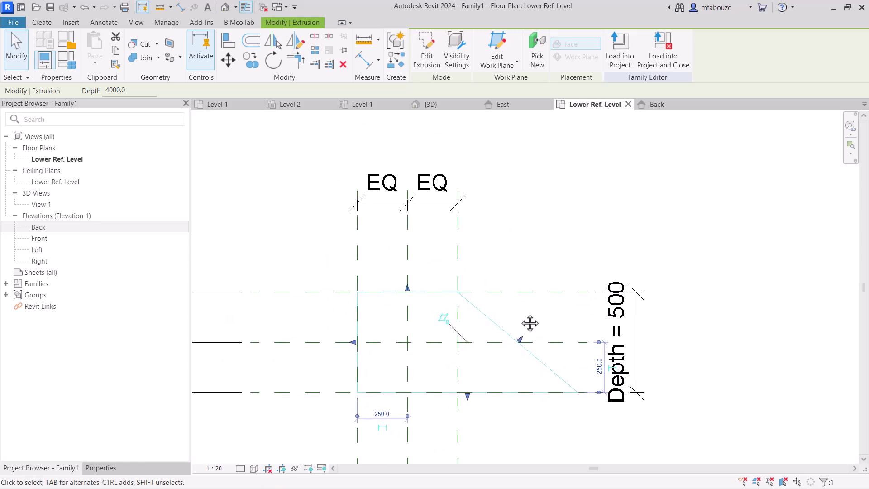
pyautogui.moveTo(505, 229); pyautogui.dragTo(495, 161, button='middle')
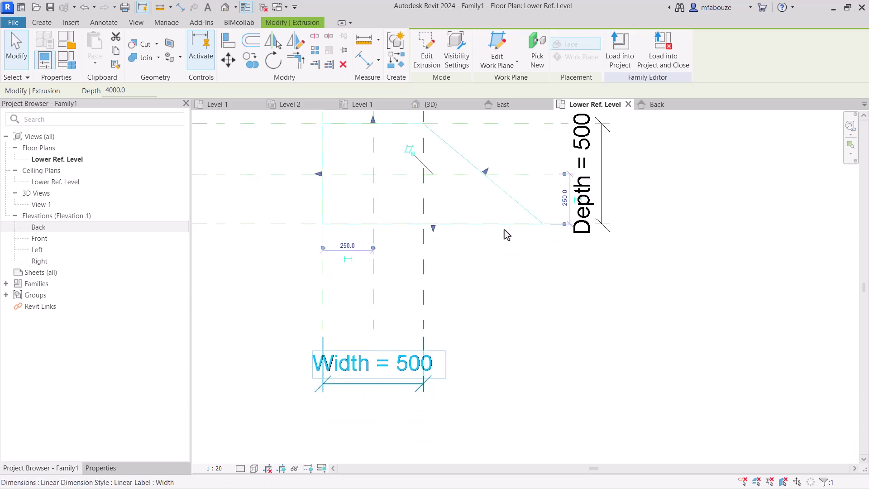
pyautogui.moveTo(504, 230); pyautogui.dragTo(511, 252, button='middle')
pyautogui.click(390, 388)
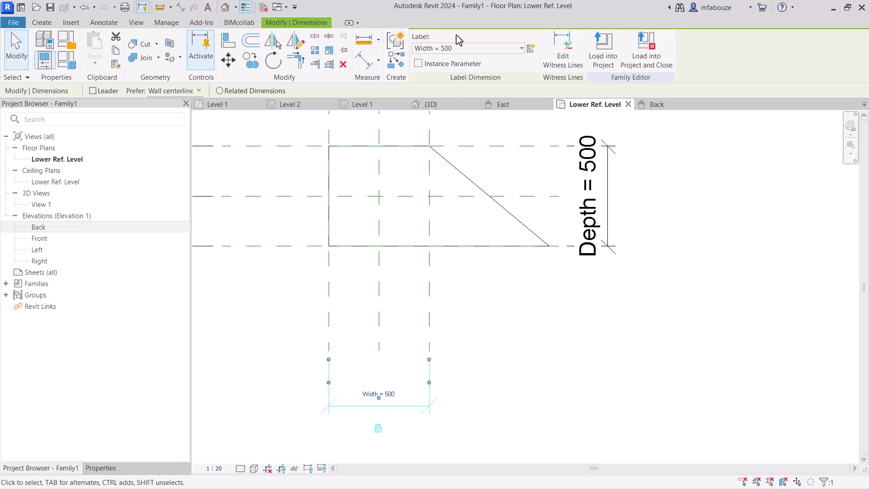
pyautogui.moveTo(407, 317)
pyautogui.mouseDown(button='middle')
pyautogui.moveTo(417, 344)
pyautogui.moveTo(415, 407)
pyautogui.mouseUp(button='middle')
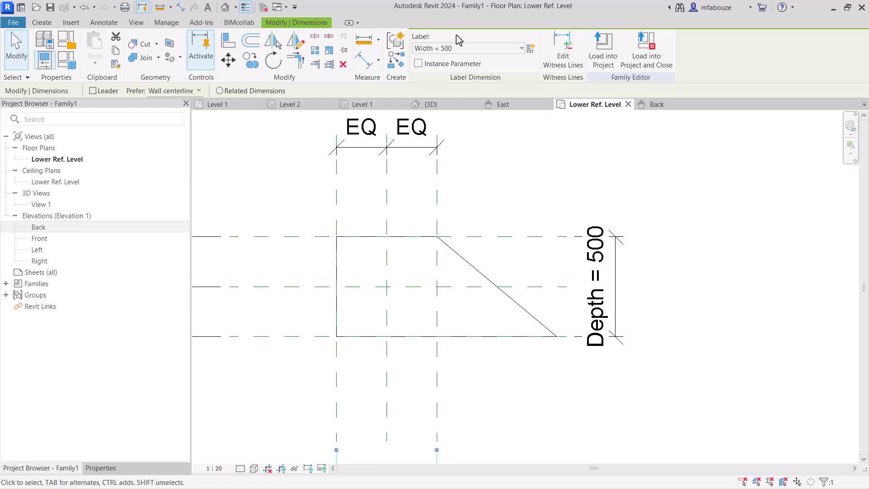
pyautogui.moveTo(415, 290)
pyautogui.mouseDown(button='middle')
pyautogui.moveTo(445, 295)
pyautogui.moveTo(437, 196)
pyautogui.moveTo(467, 253)
pyautogui.moveTo(470, 306)
pyautogui.mouseUp(button='middle')
pyautogui.moveTo(470, 227)
pyautogui.mouseDown(button='middle')
pyautogui.moveTo(468, 286)
pyautogui.moveTo(444, 113)
pyautogui.mouseUp(button='middle')
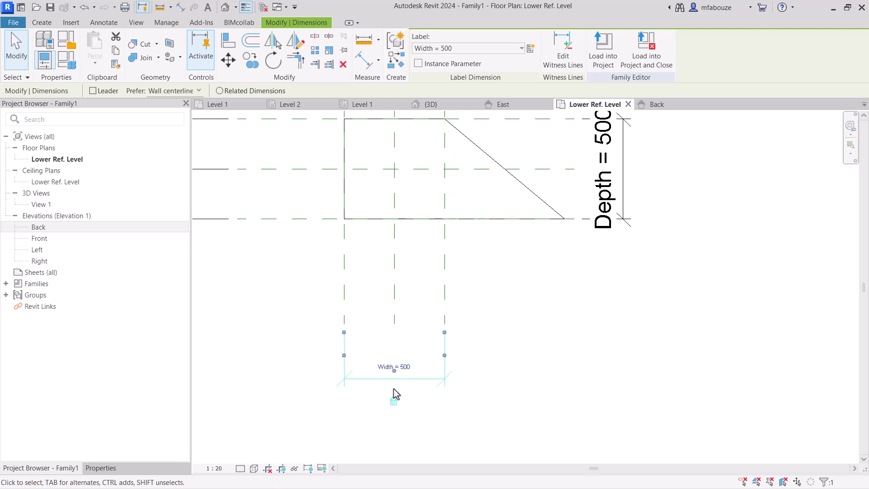
pyautogui.moveTo(392, 272); pyautogui.dragTo(380, 285, button='middle')
pyautogui.click(391, 383)
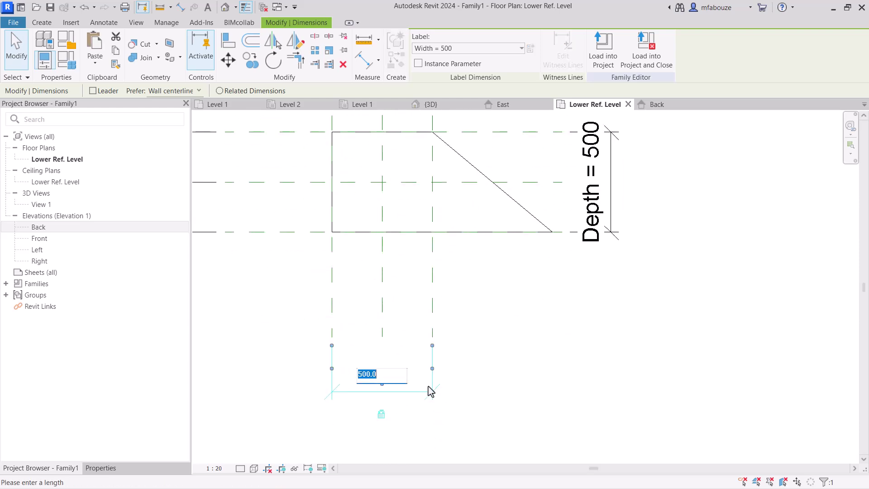
pyautogui.write('600')
pyautogui.press('Return')
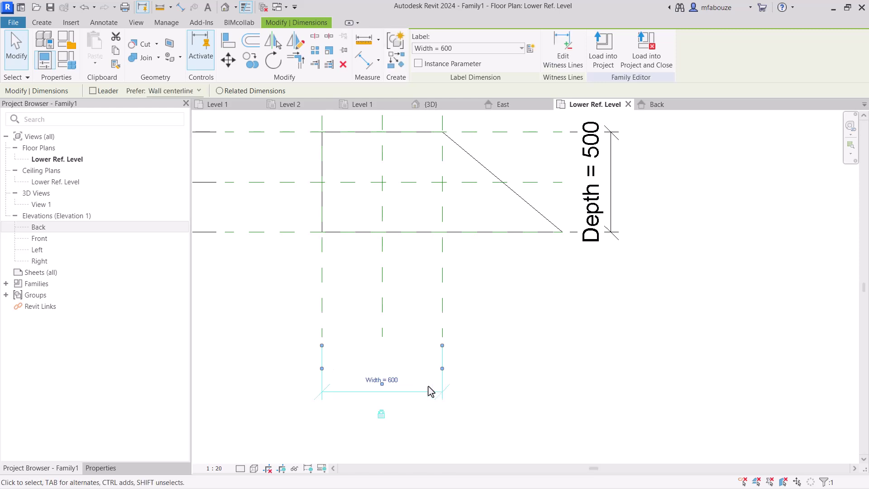
# Set the labelled Depth dimension beside the profile to 800.
pyautogui.moveTo(440, 322); pyautogui.dragTo(439, 395, button='middle')
pyautogui.moveTo(434, 335); pyautogui.dragTo(428, 386, button='middle')
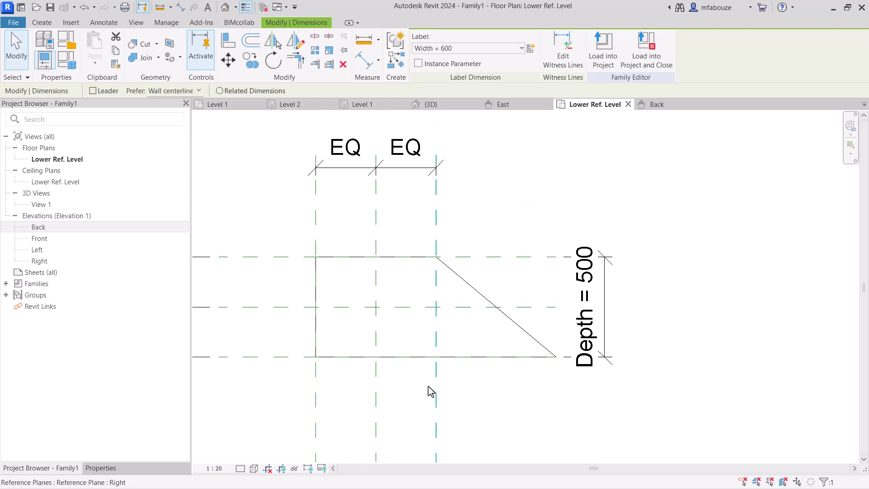
pyautogui.moveTo(357, 397); pyautogui.dragTo(543, 377, button='middle')
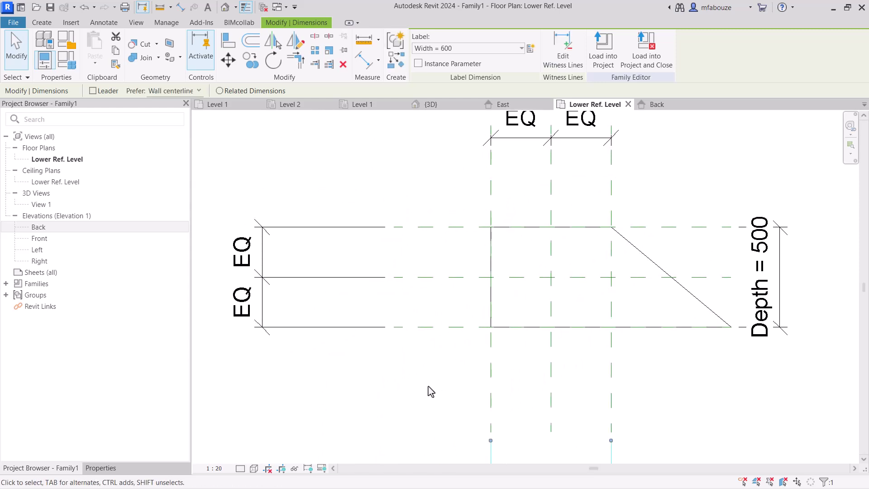
pyautogui.moveTo(429, 387); pyautogui.dragTo(235, 396, button='middle')
pyautogui.click(566, 293)
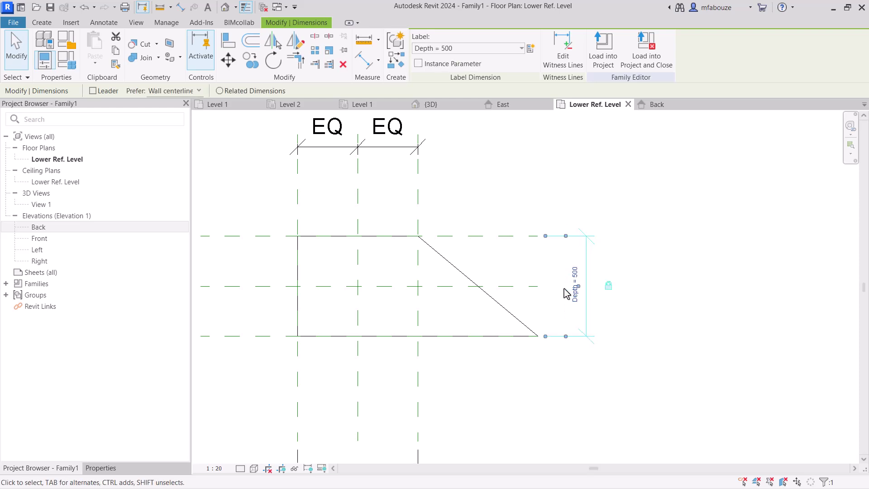
pyautogui.click(581, 301)
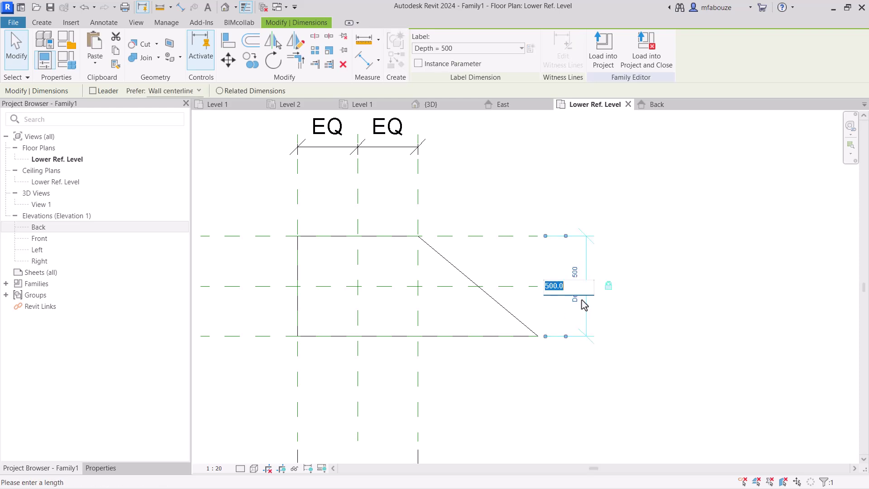
pyautogui.write('800')
pyautogui.press('Return')
pyautogui.moveTo(582, 300); pyautogui.dragTo(627, 306, button='middle')
# Review the available dimension labels and the family's Depth and Width parameters in Family Types.
pyautogui.click(477, 49)
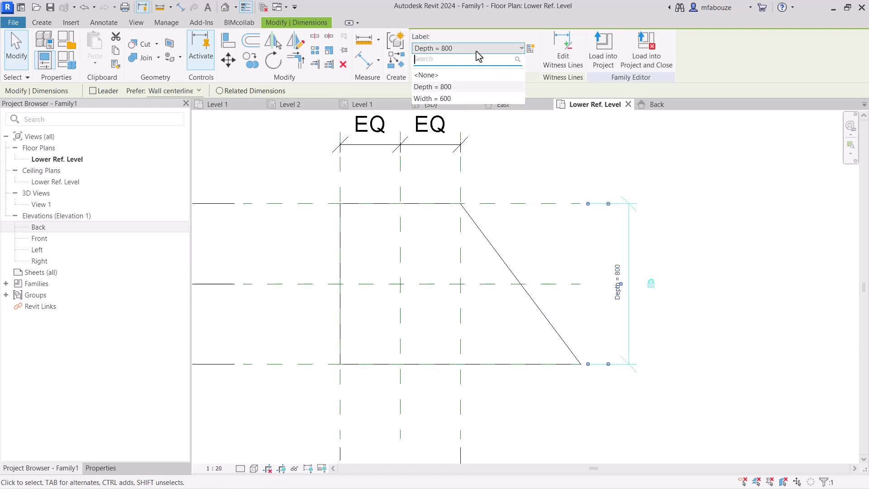
pyautogui.moveTo(476, 52)
pyautogui.mouseDown(button='middle')
pyautogui.moveTo(487, 60)
pyautogui.moveTo(471, 112)
pyautogui.moveTo(444, 112)
pyautogui.mouseUp(button='middle')
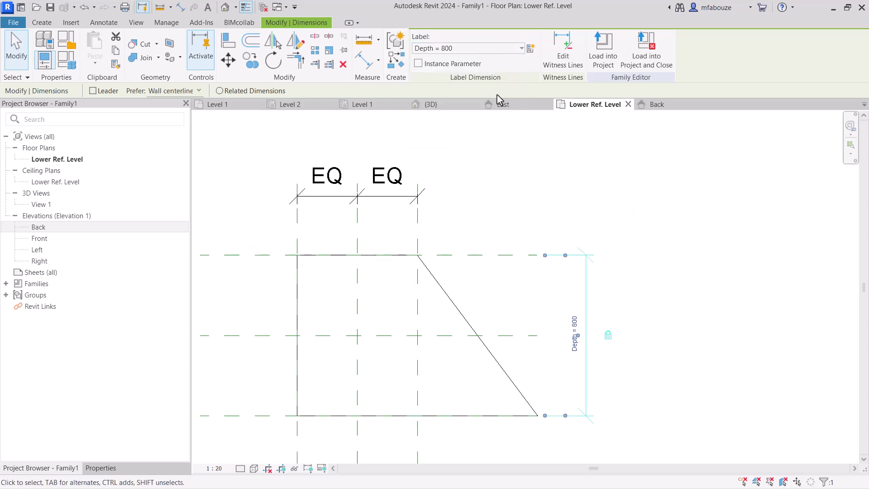
pyautogui.click(69, 62)
pyautogui.moveTo(359, 90); pyautogui.dragTo(253, 122)
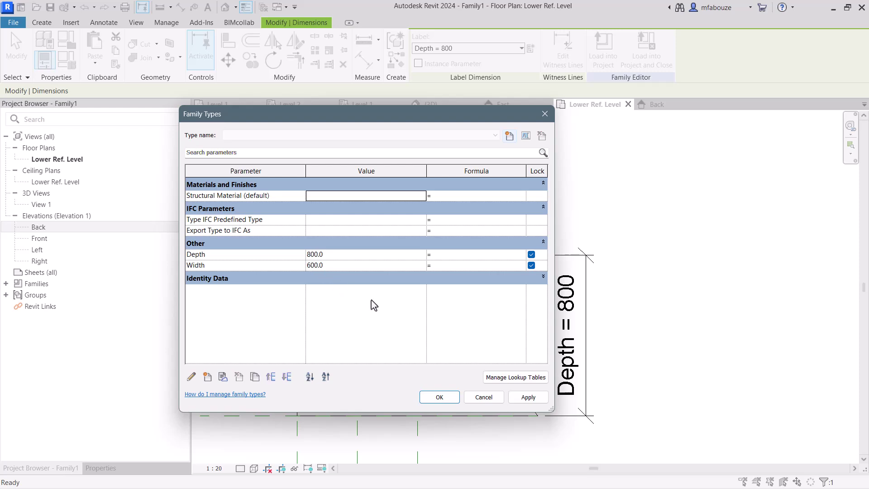
pyautogui.click(525, 397)
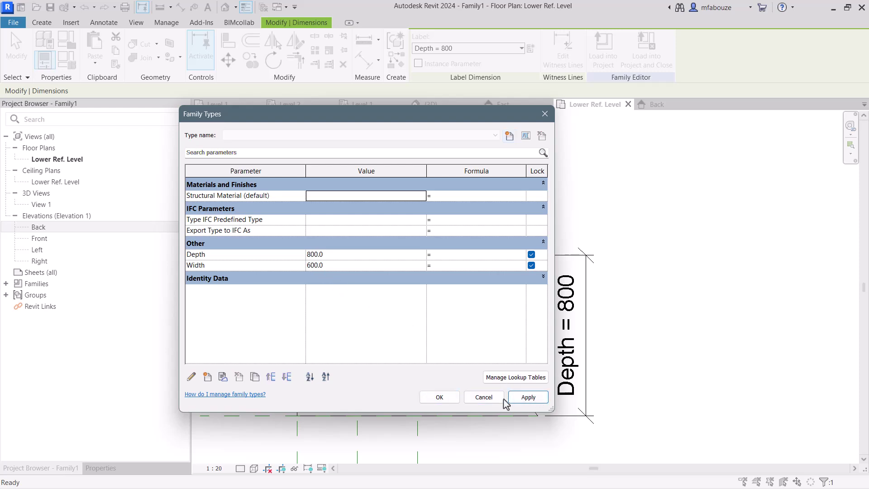
pyautogui.click(441, 397)
pyautogui.moveTo(452, 396)
pyautogui.mouseDown(button='middle')
pyautogui.moveTo(521, 367)
pyautogui.moveTo(534, 371)
pyautogui.mouseUp(button='middle')
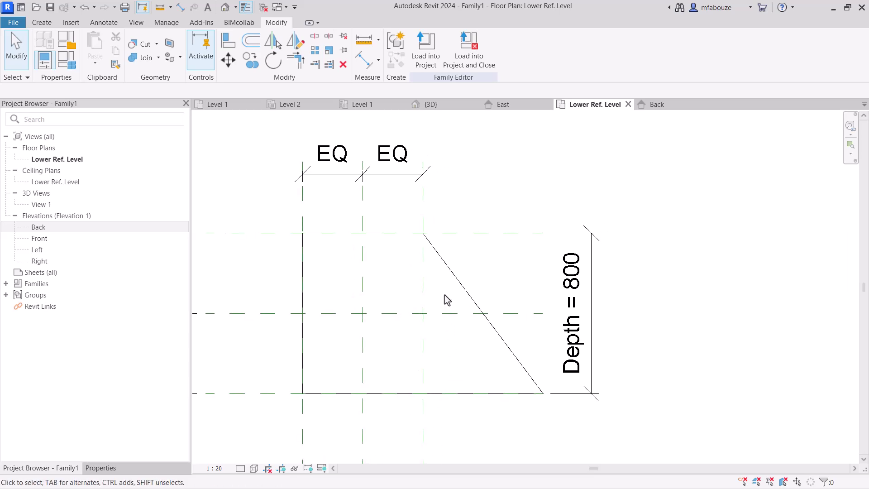
# Delete the Width and Depth dimensions and both EQ dimensions from the plan view.
pyautogui.scroll(-3, 446, 298)
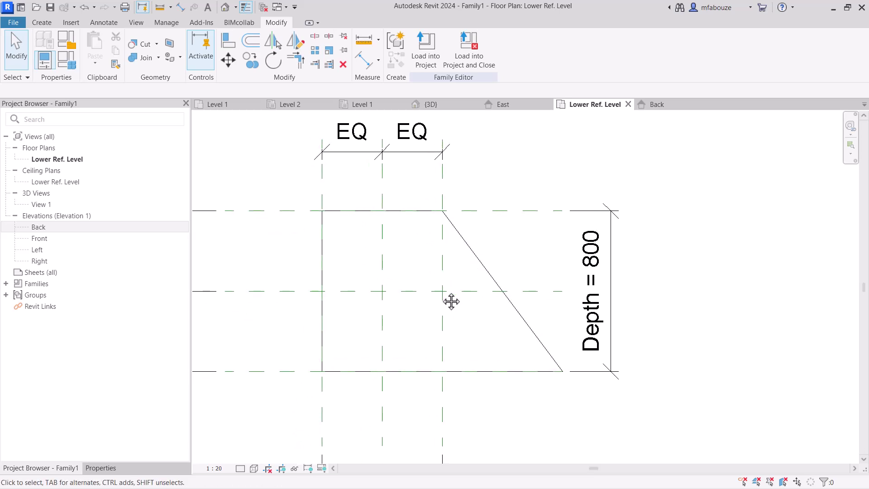
pyautogui.click(448, 412)
pyautogui.press('Delete')
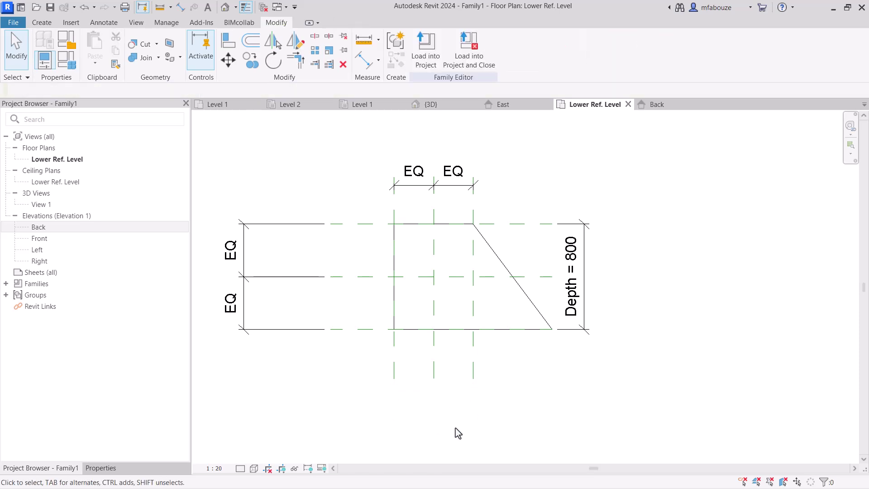
pyautogui.click(583, 280)
pyautogui.press('Delete')
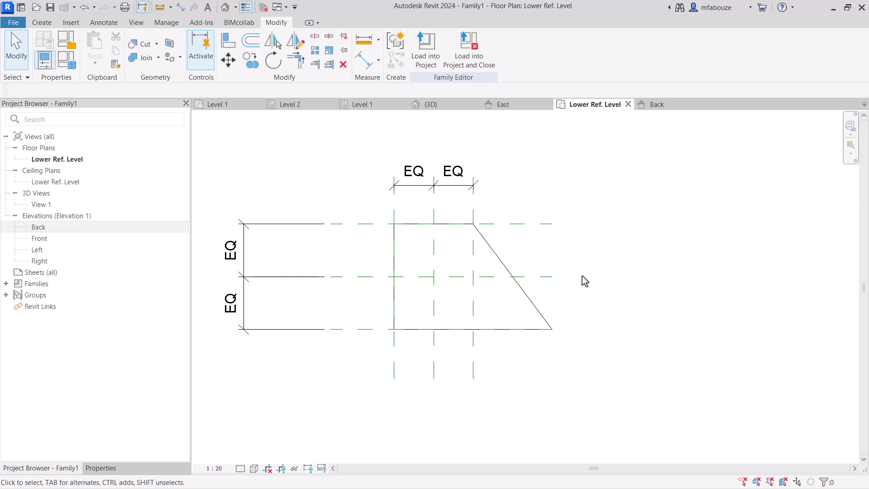
pyautogui.click(461, 221)
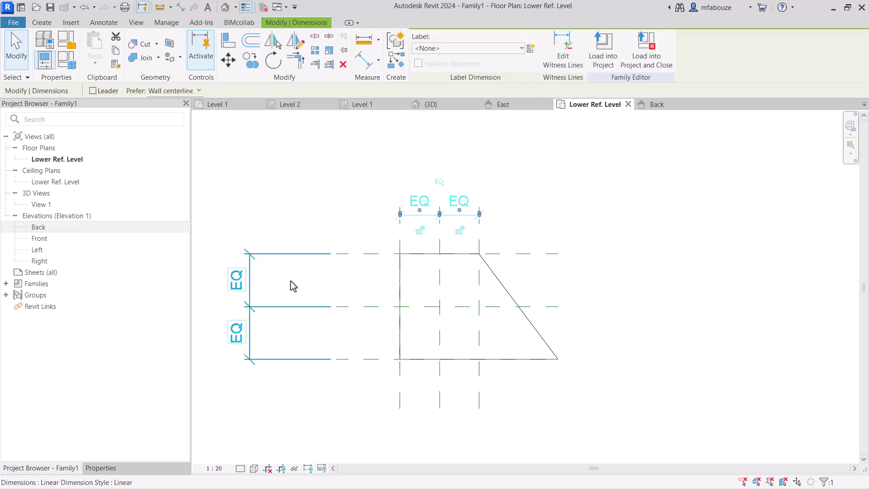
pyautogui.click(248, 301)
pyautogui.press('Delete')
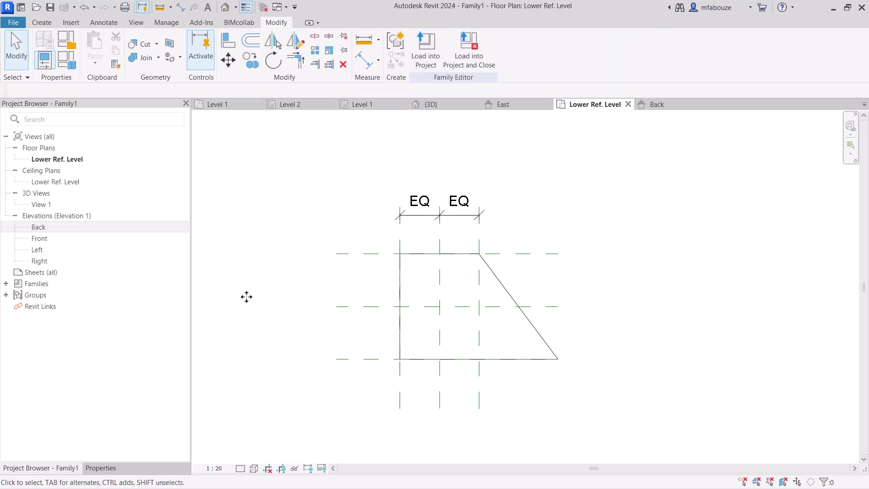
pyautogui.click(419, 213)
pyautogui.press('Delete')
pyautogui.moveTo(428, 221); pyautogui.dragTo(414, 217, button='middle')
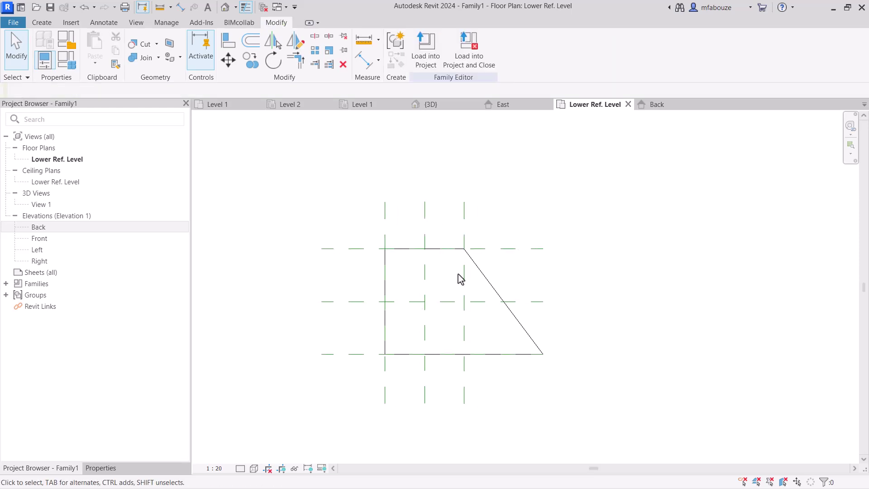
# Edit the extrusion's sketch and mirror its sloped side about an axis drawn along the vertical centre reference plane.
pyautogui.click(457, 273)
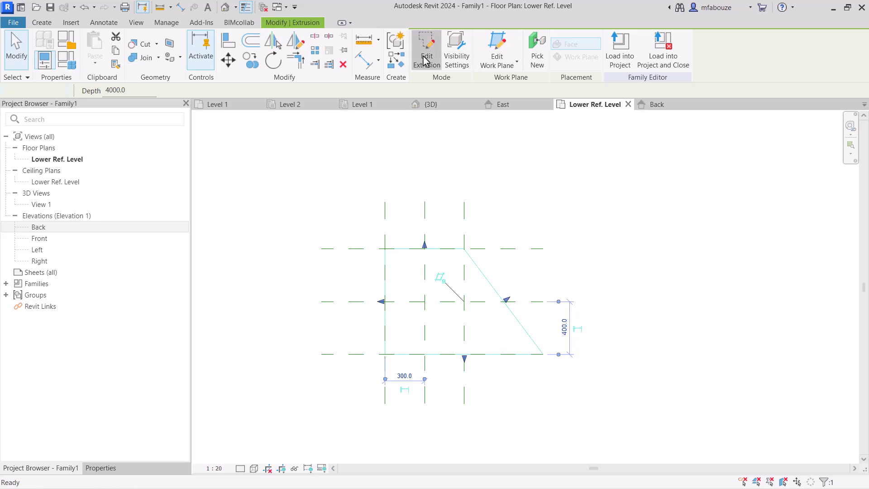
pyautogui.click(426, 53)
pyautogui.click(483, 251)
pyautogui.moveTo(481, 250); pyautogui.dragTo(507, 257, button='middle')
pyautogui.click(445, 225)
pyautogui.click(446, 295)
pyautogui.moveTo(442, 314); pyautogui.dragTo(431, 284, button='middle')
pyautogui.press('Escape')
# Mirror both sloped sides downward about an axis drawn along the profile's horizontal base.
pyautogui.click(374, 226)
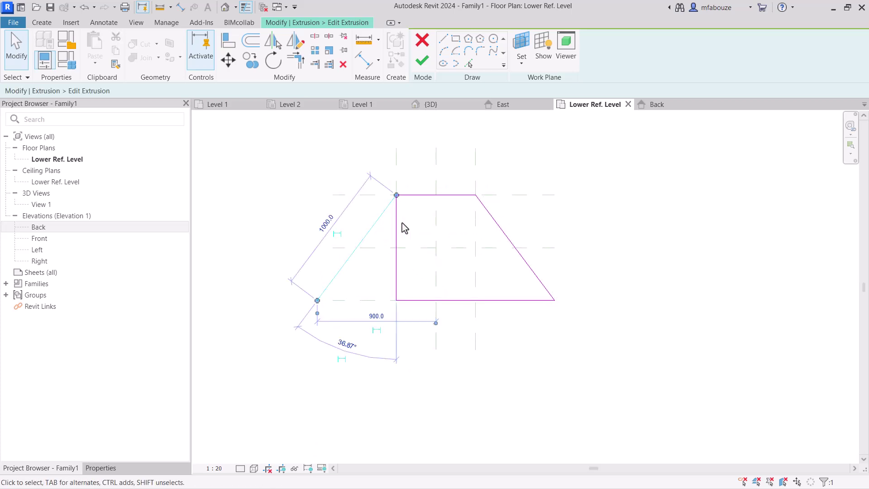
pyautogui.keyDown('ctrl'); pyautogui.click(500, 229); pyautogui.keyUp('ctrl')
pyautogui.moveTo(458, 192); pyautogui.dragTo(450, 183, button='middle')
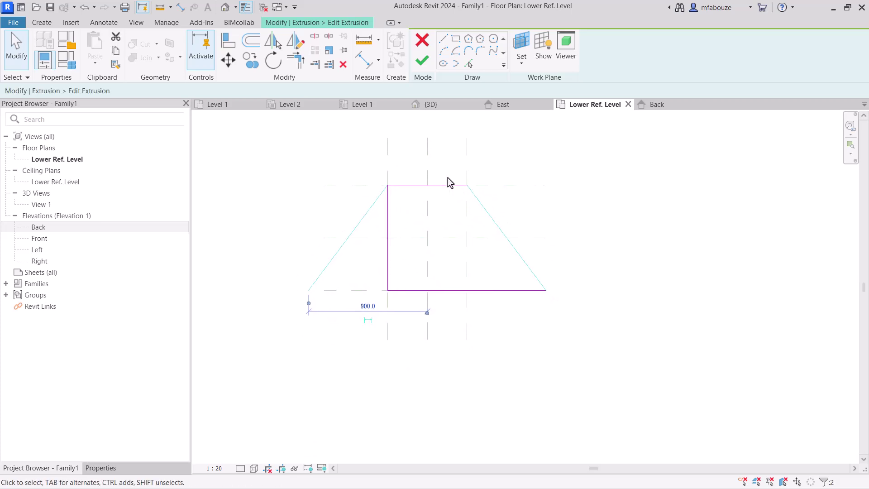
pyautogui.click(296, 42)
pyautogui.click(352, 290)
pyautogui.click(520, 290)
pyautogui.moveTo(520, 294)
pyautogui.mouseDown(button='middle')
pyautogui.moveTo(528, 299)
pyautogui.moveTo(521, 297)
pyautogui.mouseUp(button='middle')
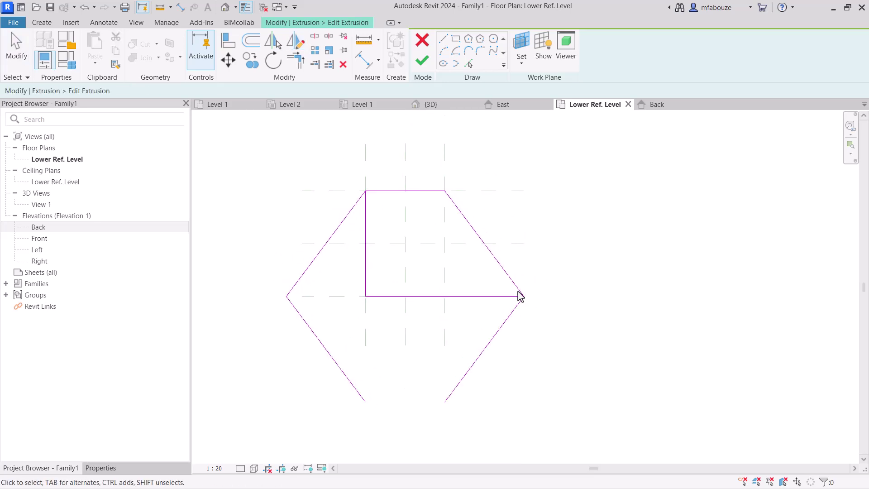
# Draw a horizontal line joining the lower ends of the two mirrored sloped sides.
pyautogui.click(443, 38)
pyautogui.click(354, 371)
pyautogui.click(434, 371)
pyautogui.press('Escape')
pyautogui.press('Escape')
# Delete the inner vertical and horizontal lines to leave a closed hexagonal profile, and finish the extrusion sketch.
pyautogui.click(355, 249)
pyautogui.moveTo(391, 244); pyautogui.dragTo(397, 287, button='middle')
pyautogui.press('Delete')
pyautogui.click(399, 296)
pyautogui.press('Delete')
pyautogui.scroll(-3, 399, 296)
pyautogui.moveTo(419, 329); pyautogui.dragTo(362, 290, button='middle')
pyautogui.click(423, 63)
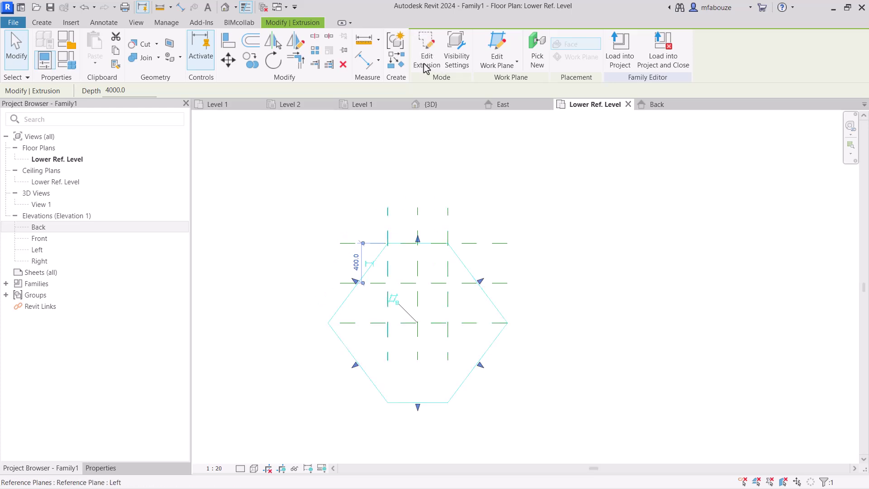
# Inspect the hexagonal extrusion in the Back elevation and in the Lower Ref. Level plan.
pyautogui.doubleClick(38, 227)
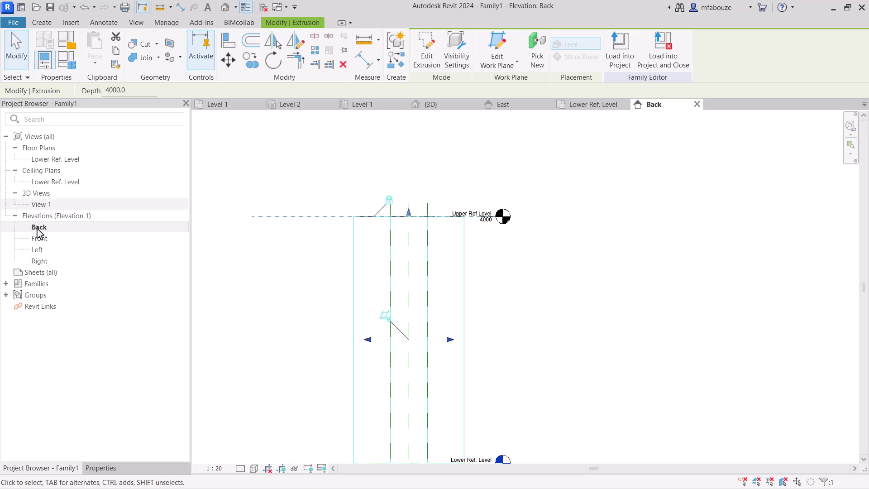
pyautogui.click(600, 104)
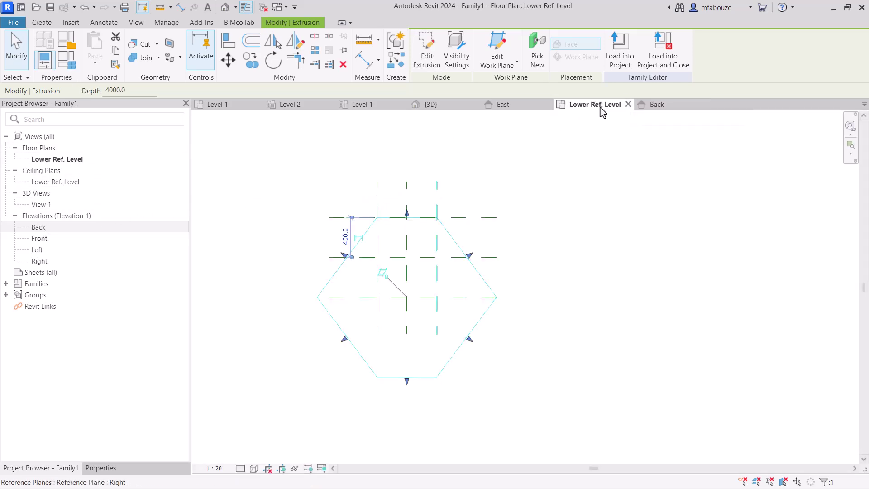
pyautogui.click(595, 256)
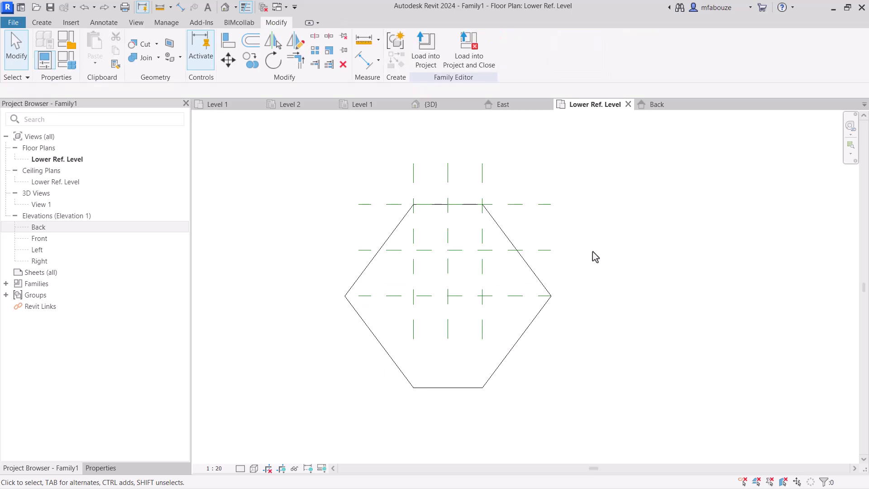
pyautogui.moveTo(567, 243)
pyautogui.mouseDown(button='middle')
pyautogui.moveTo(575, 252)
pyautogui.moveTo(565, 243)
pyautogui.mouseUp(button='middle')
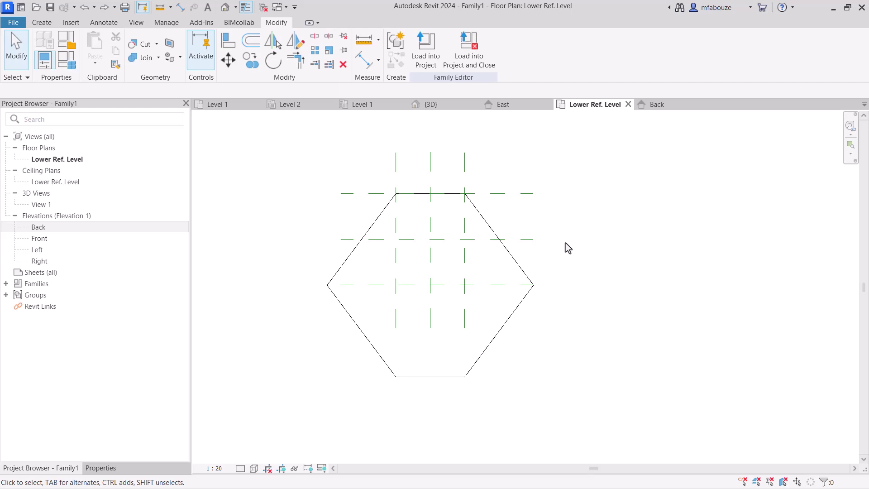
pyautogui.moveTo(576, 252); pyautogui.dragTo(567, 222, button='middle')
pyautogui.moveTo(575, 252)
pyautogui.mouseDown(button='middle')
pyautogui.moveTo(568, 248)
pyautogui.moveTo(579, 253)
pyautogui.mouseUp(button='middle')
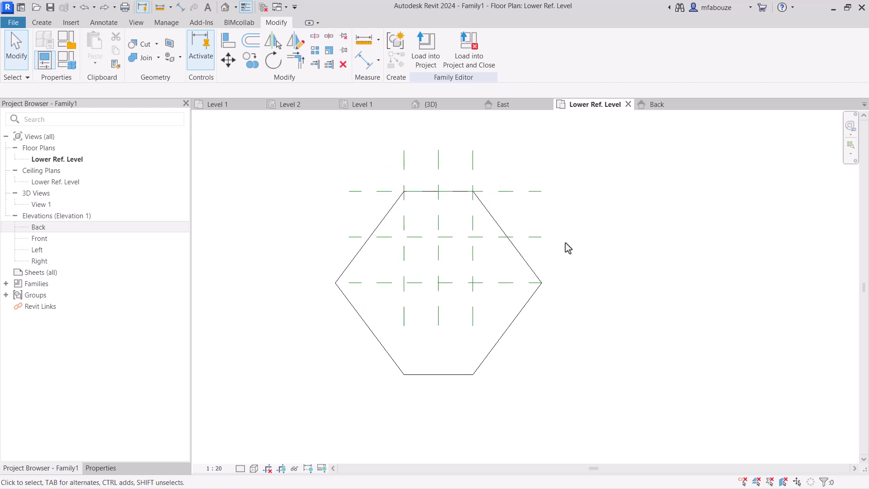
pyautogui.moveTo(368, 197); pyautogui.dragTo(355, 214, button='middle')
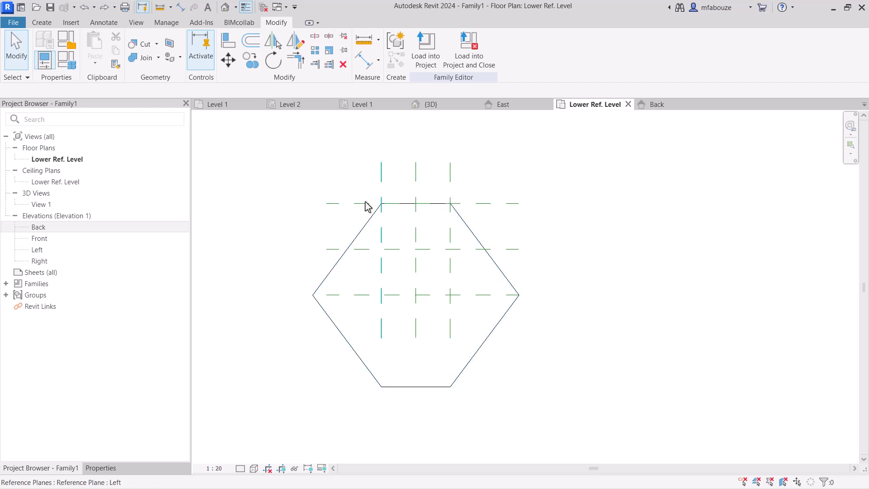
pyautogui.moveTo(506, 253)
pyautogui.mouseDown(button='middle')
pyautogui.moveTo(494, 247)
pyautogui.moveTo(521, 253)
pyautogui.moveTo(496, 251)
pyautogui.mouseUp(button='middle')
# Edit the extrusion's sketch and mirror the hexagon's upper horizontal edge about the horizontal centre reference plane.
pyautogui.click(508, 280)
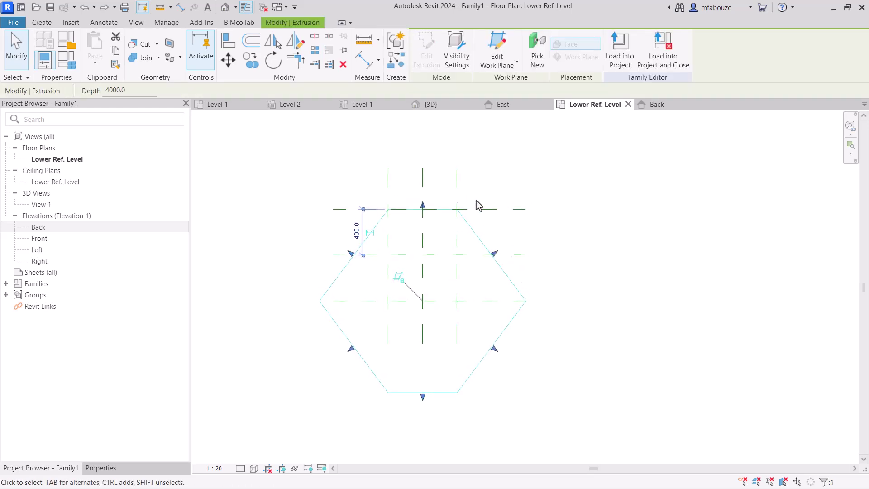
pyautogui.click(424, 59)
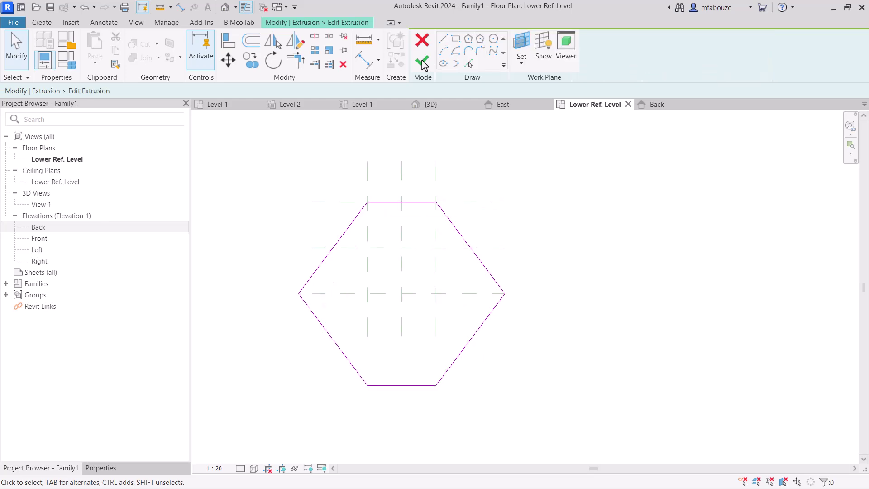
pyautogui.moveTo(422, 60)
pyautogui.mouseDown(button='middle')
pyautogui.moveTo(417, 42)
pyautogui.moveTo(423, 61)
pyautogui.moveTo(434, 64)
pyautogui.mouseUp(button='middle')
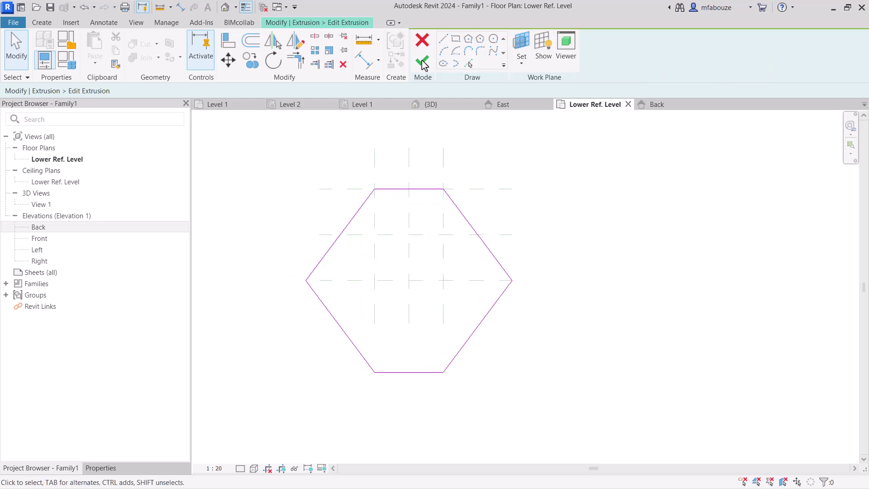
pyautogui.click(410, 189)
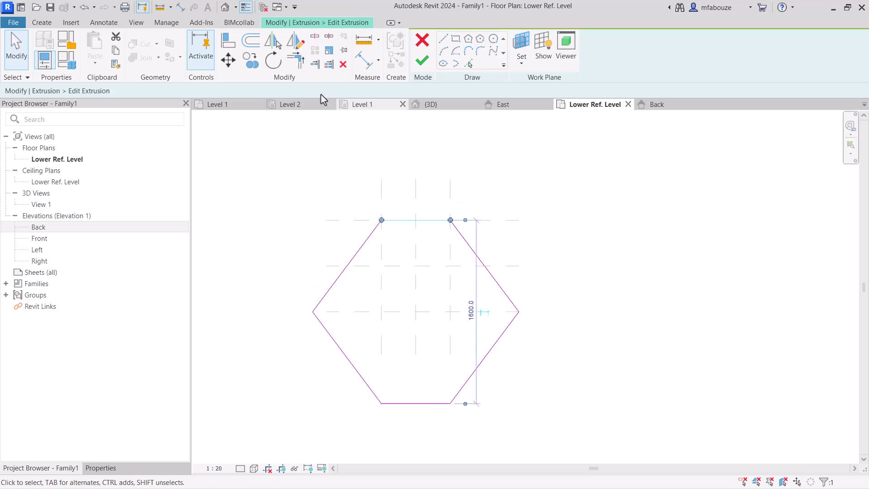
pyautogui.click(271, 43)
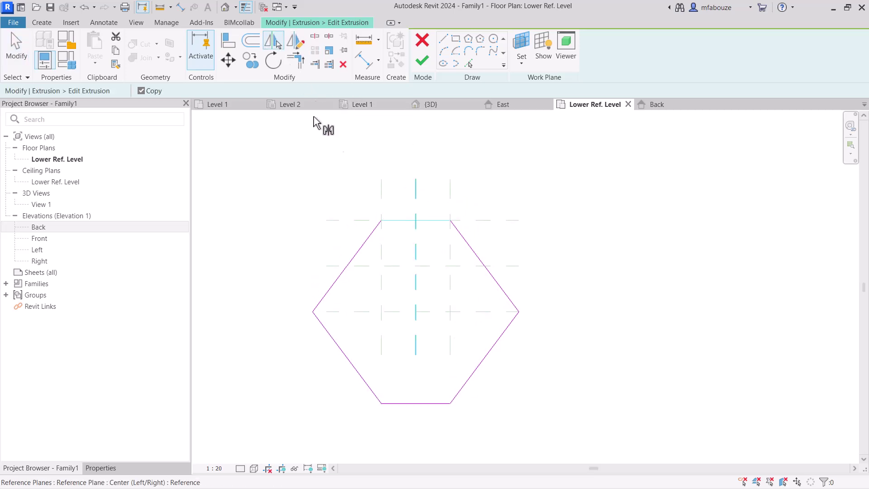
pyautogui.click(398, 267)
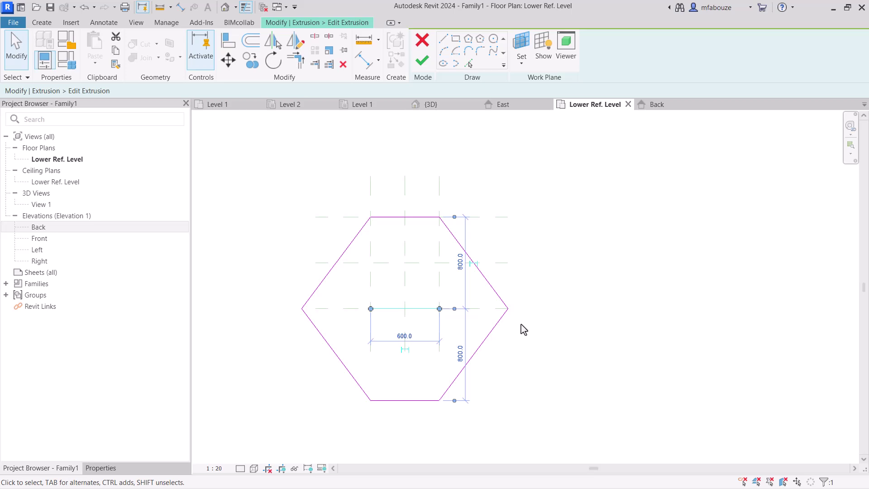
# Mirror the upper-right sloped side of the hexagon about the horizontal centre reference plane.
pyautogui.click(521, 328)
pyautogui.scroll(2, 506, 303)
pyautogui.click(477, 234)
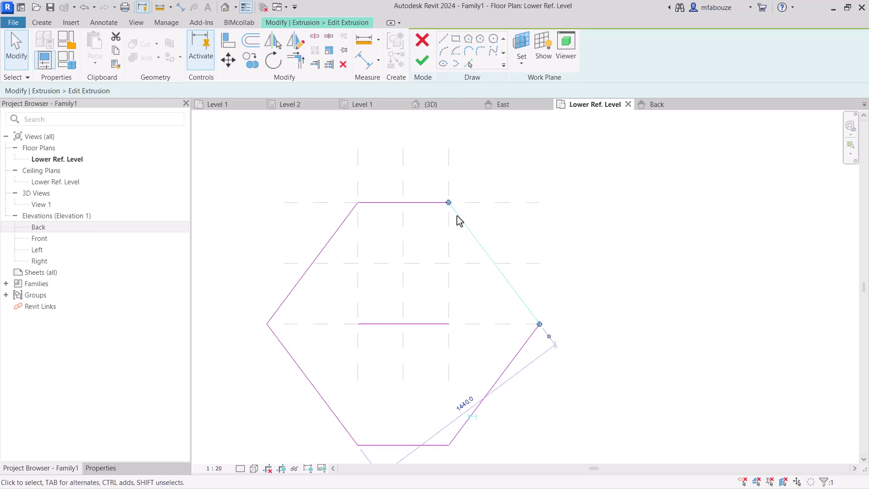
pyautogui.click(274, 45)
pyautogui.click(418, 264)
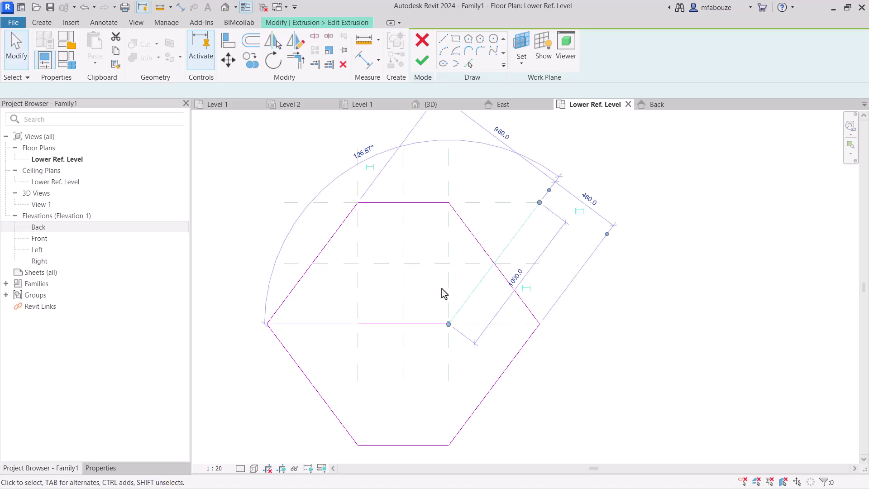
pyautogui.press('Escape')
# Trim the two crossing sloped lines on the profile's right side to a corner at the horizontal centre reference plane.
pyautogui.moveTo(511, 351); pyautogui.dragTo(532, 361, button='middle')
pyautogui.press('t')
pyautogui.press('r')
pyautogui.press('t')
pyautogui.press('r')
pyautogui.click(495, 249)
pyautogui.click(498, 273)
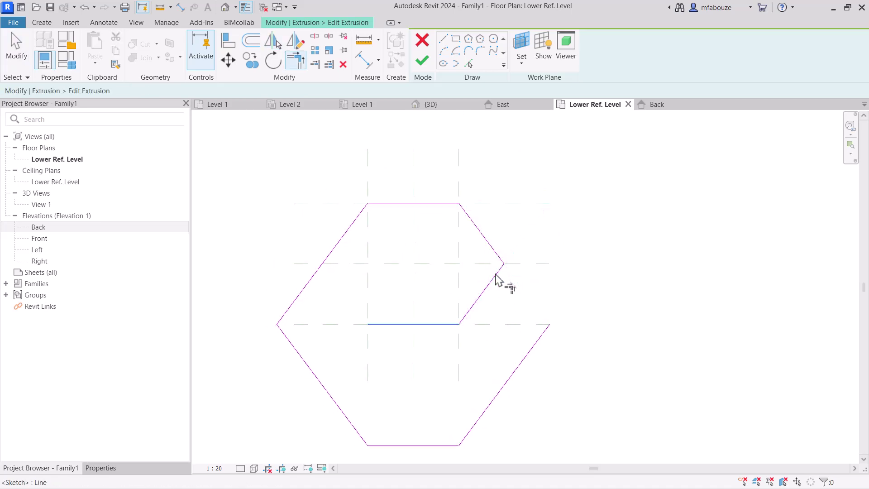
pyautogui.moveTo(494, 248); pyautogui.dragTo(493, 271, button='middle')
pyautogui.press('Escape')
# Mirror the two trimmed right-hand sloped lines about the vertical centre reference plane.
pyautogui.moveTo(446, 213); pyautogui.dragTo(509, 367)
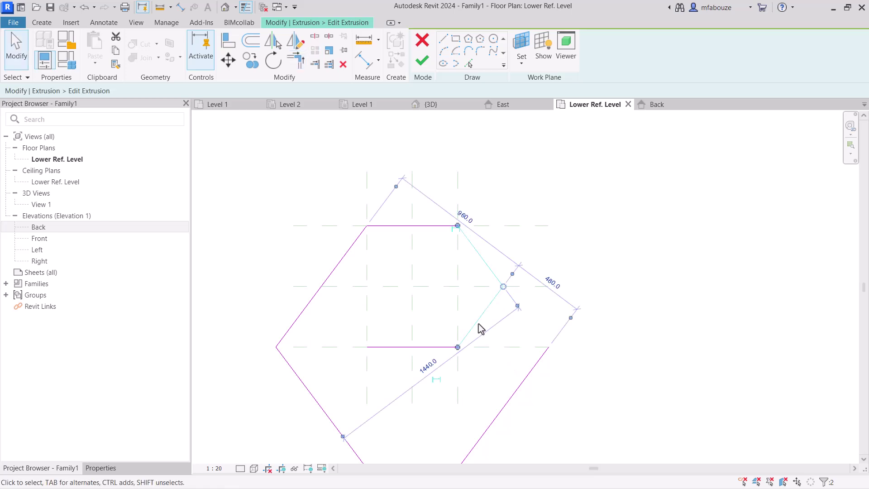
pyautogui.click(275, 42)
pyautogui.click(412, 194)
pyautogui.click(384, 214)
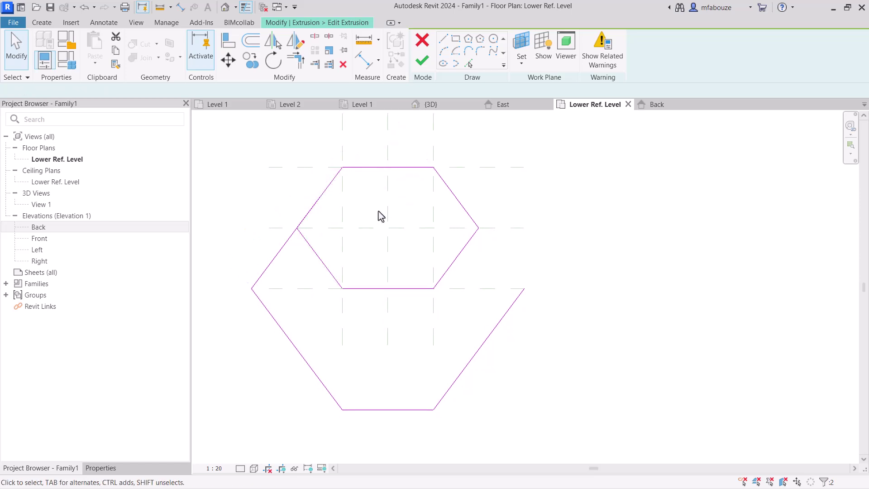
# Delete the four leftover lines of the larger hexagon and finish the sketch with the smaller closed hexagonal profile.
pyautogui.click(278, 256)
pyautogui.press('Delete')
pyautogui.click(300, 355)
pyautogui.press('Delete')
pyautogui.click(380, 409)
pyautogui.press('Delete')
pyautogui.click(485, 341)
pyautogui.press('Delete')
pyautogui.moveTo(487, 341)
pyautogui.mouseDown(button='middle')
pyautogui.moveTo(515, 353)
pyautogui.moveTo(498, 345)
pyautogui.moveTo(512, 374)
pyautogui.mouseUp(button='middle')
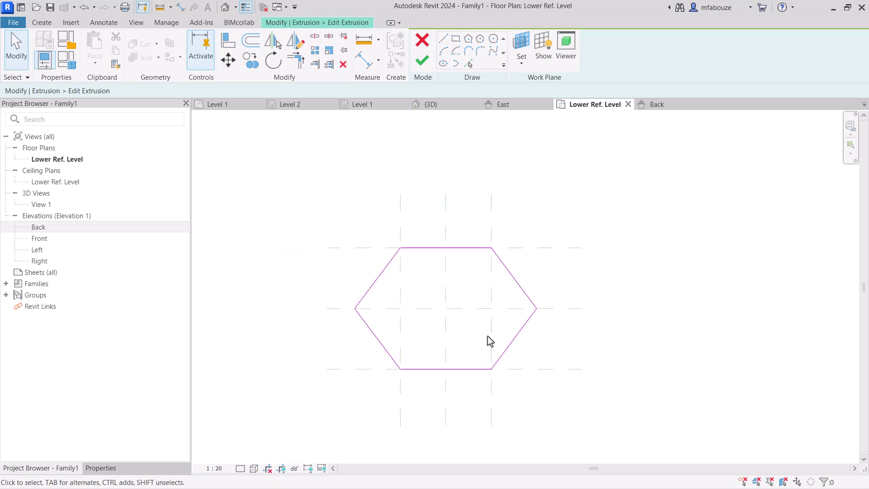
pyautogui.click(421, 64)
pyautogui.moveTo(464, 173); pyautogui.dragTo(449, 146, button='middle')
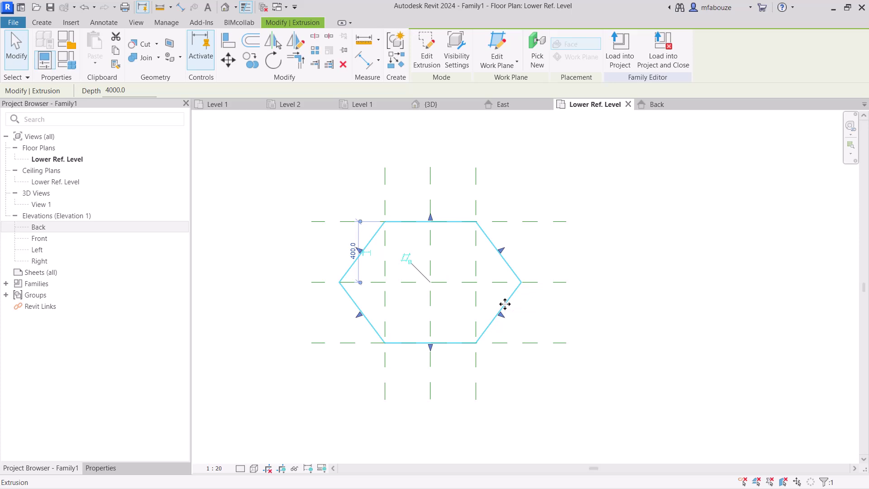
pyautogui.moveTo(505, 304)
pyautogui.mouseDown(button='middle')
pyautogui.moveTo(479, 297)
pyautogui.moveTo(515, 284)
pyautogui.moveTo(498, 304)
pyautogui.mouseUp(button='middle')
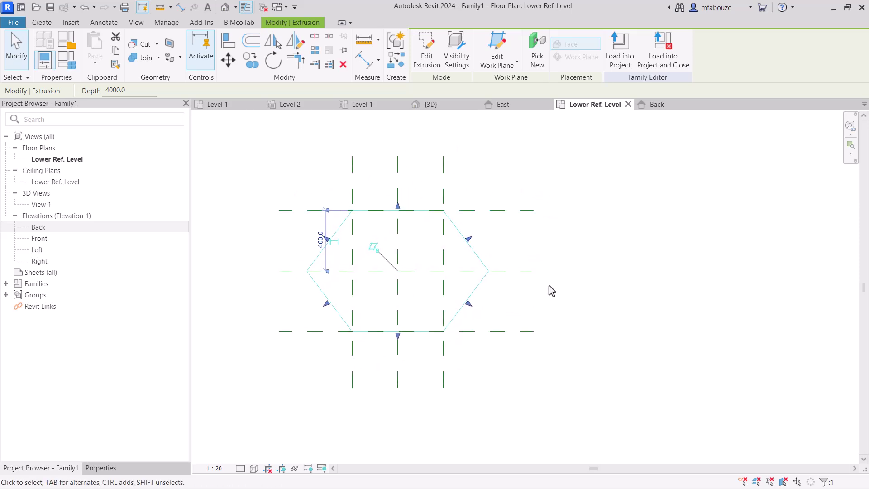
pyautogui.moveTo(559, 281)
pyautogui.mouseDown(button='middle')
pyautogui.moveTo(554, 275)
pyautogui.moveTo(568, 296)
pyautogui.moveTo(575, 286)
pyautogui.mouseUp(button='middle')
pyautogui.click(604, 204)
pyautogui.moveTo(605, 204)
pyautogui.mouseDown(button='middle')
pyautogui.moveTo(638, 221)
pyautogui.moveTo(597, 175)
pyautogui.mouseUp(button='middle')
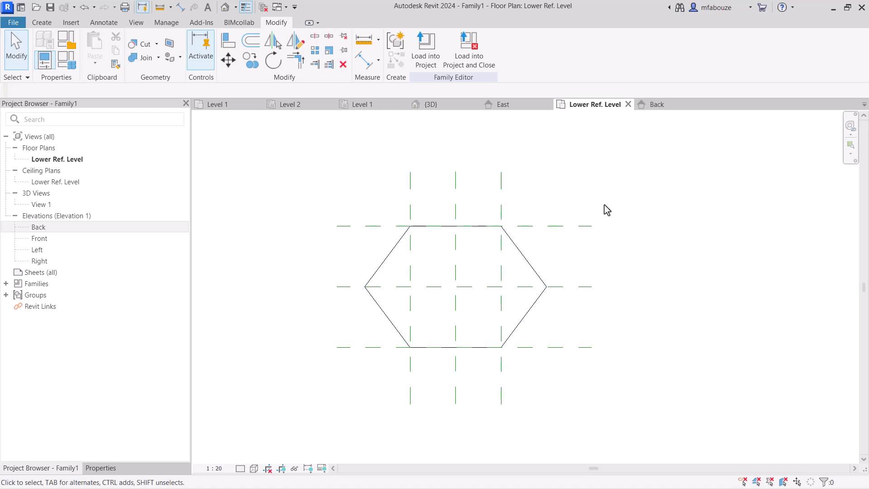
pyautogui.moveTo(604, 205); pyautogui.dragTo(654, 221, button='middle')
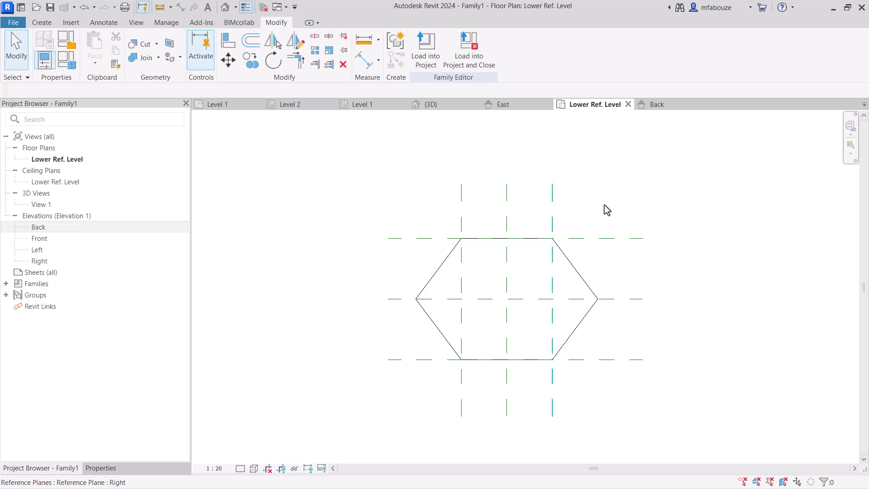
pyautogui.moveTo(498, 173); pyautogui.dragTo(483, 171, button='middle')
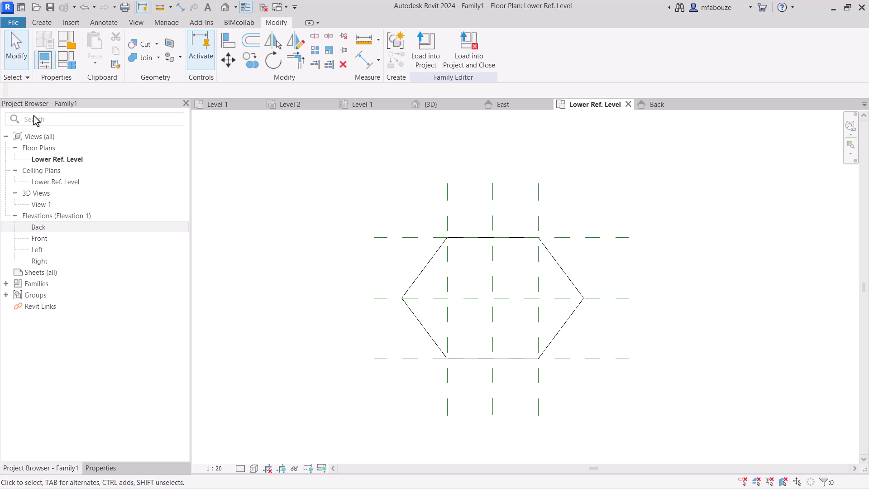
# Add an aligned dimension between the Left and Right reference planes above the profile and lock it.
pyautogui.click(362, 61)
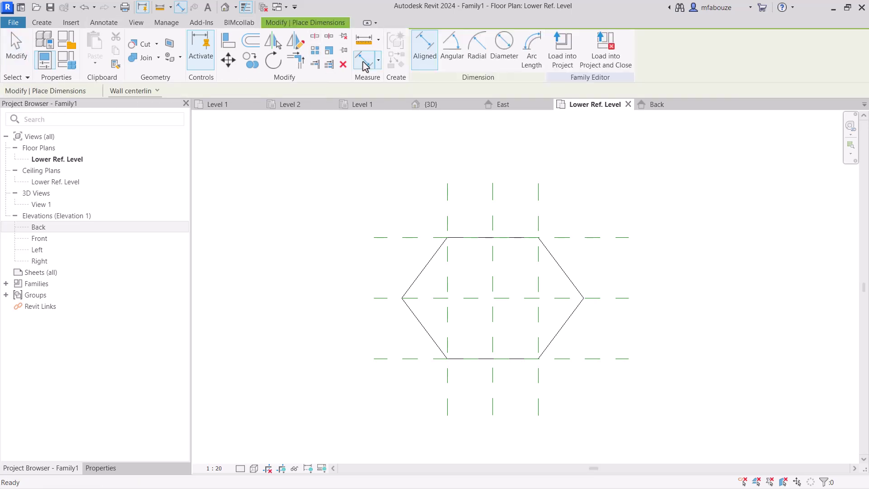
pyautogui.click(448, 224)
pyautogui.click(538, 232)
pyautogui.click(519, 223)
pyautogui.moveTo(547, 232); pyautogui.dragTo(515, 217, button='middle')
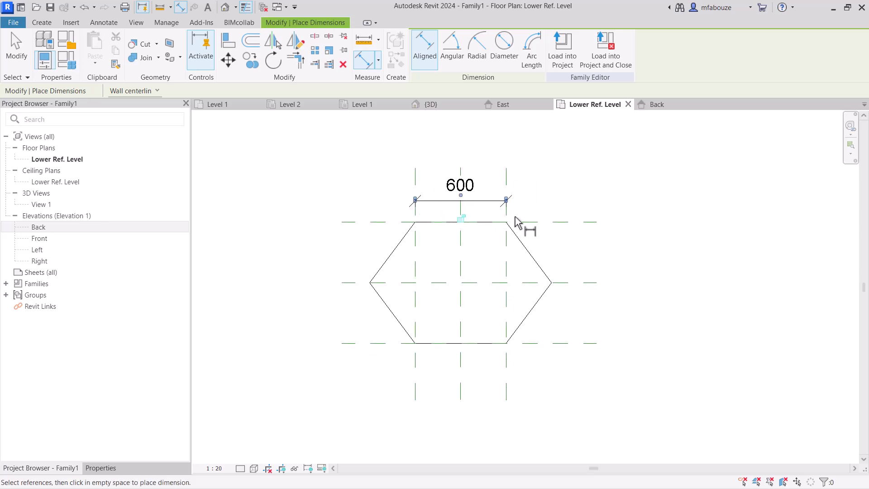
pyautogui.click(460, 218)
pyautogui.moveTo(460, 217); pyautogui.dragTo(444, 203, button='middle')
# Add an aligned dimension between the two outer horizontal reference planes to the right of the profile and lock it.
pyautogui.click(525, 209)
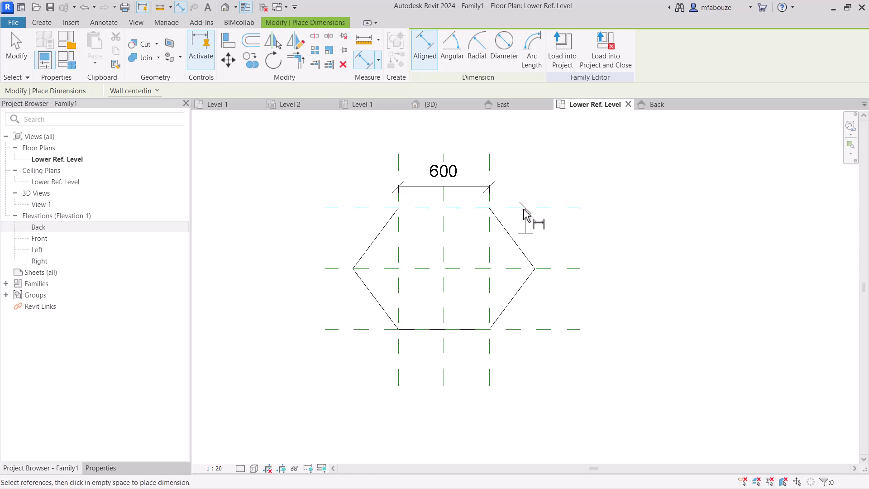
pyautogui.click(540, 329)
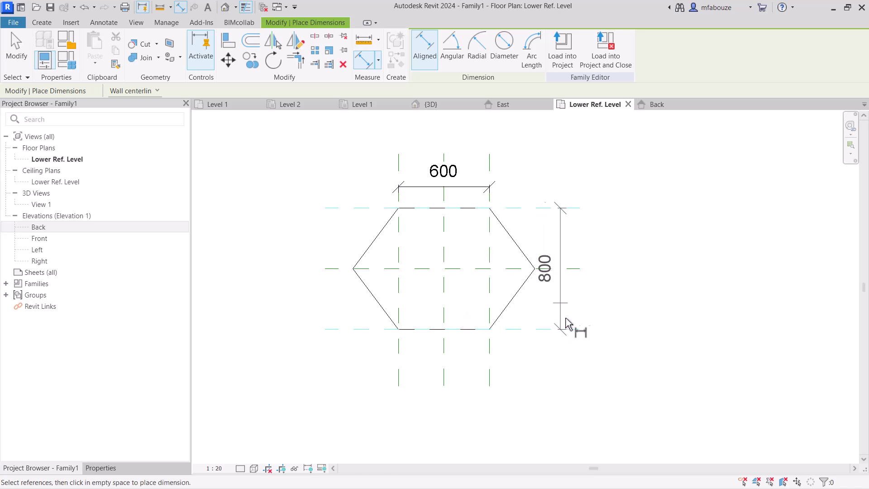
pyautogui.click(601, 307)
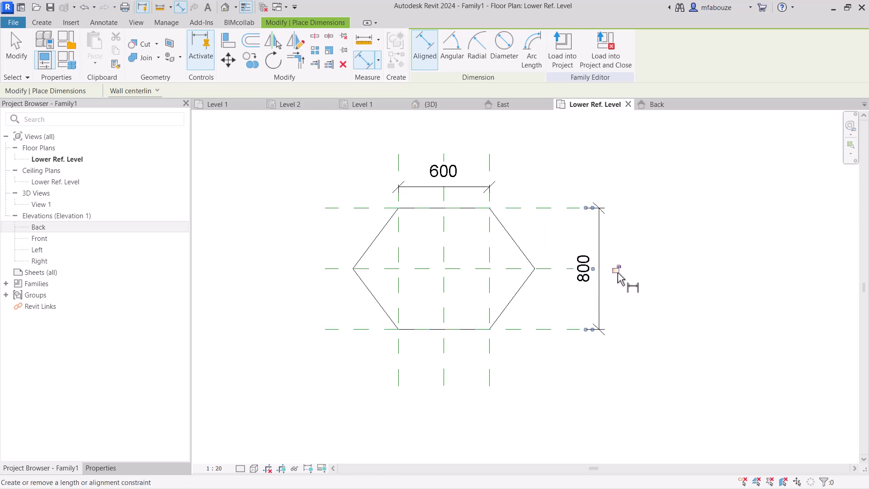
pyautogui.moveTo(636, 363); pyautogui.dragTo(612, 362, button='middle')
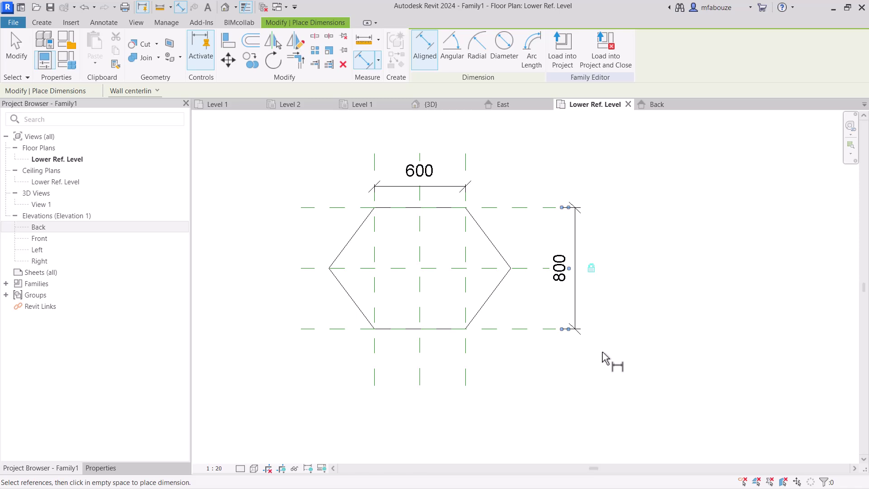
# Dimension the three horizontal reference planes in one chain left of the profile and make the segments equal.
pyautogui.click(320, 204)
pyautogui.click(323, 261)
pyautogui.click(327, 321)
pyautogui.click(290, 306)
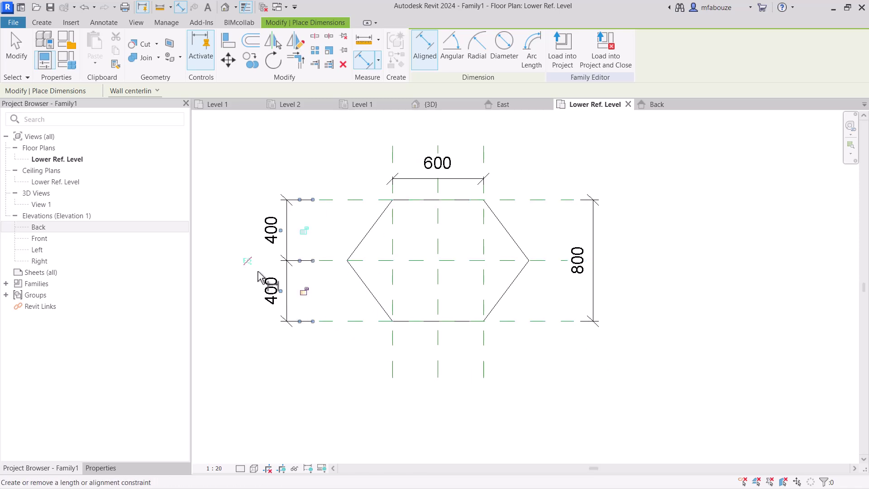
pyautogui.click(248, 261)
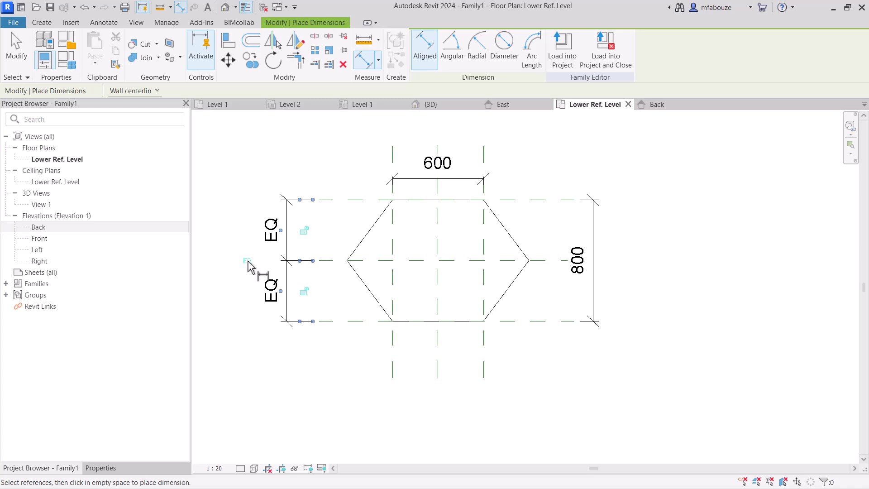
pyautogui.moveTo(258, 266); pyautogui.dragTo(248, 261, button='middle')
# Dimension the three vertical reference planes in one chain below the profile and make the segments equal.
pyautogui.moveTo(337, 304); pyautogui.dragTo(332, 289, button='middle')
pyautogui.click(459, 327)
pyautogui.click(414, 330)
pyautogui.click(370, 328)
pyautogui.click(391, 370)
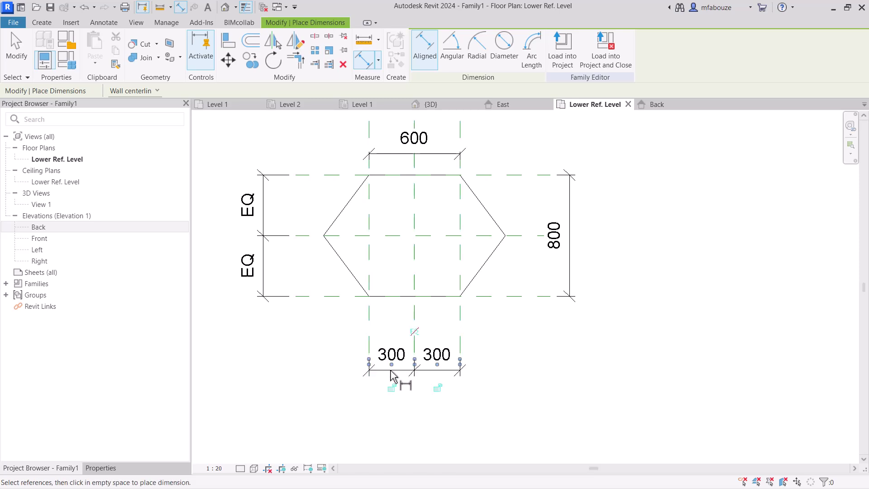
pyautogui.click(414, 332)
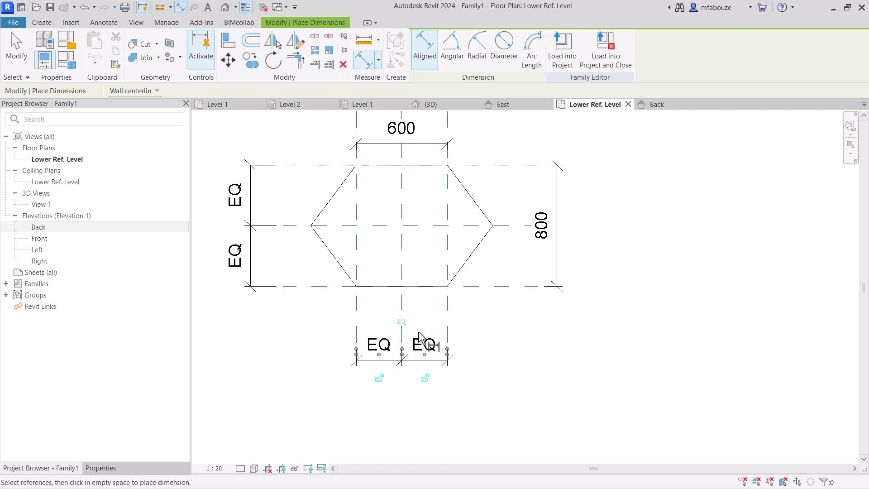
pyautogui.moveTo(463, 149); pyautogui.dragTo(473, 162, button='middle')
pyautogui.press('Escape')
pyautogui.press('Escape')
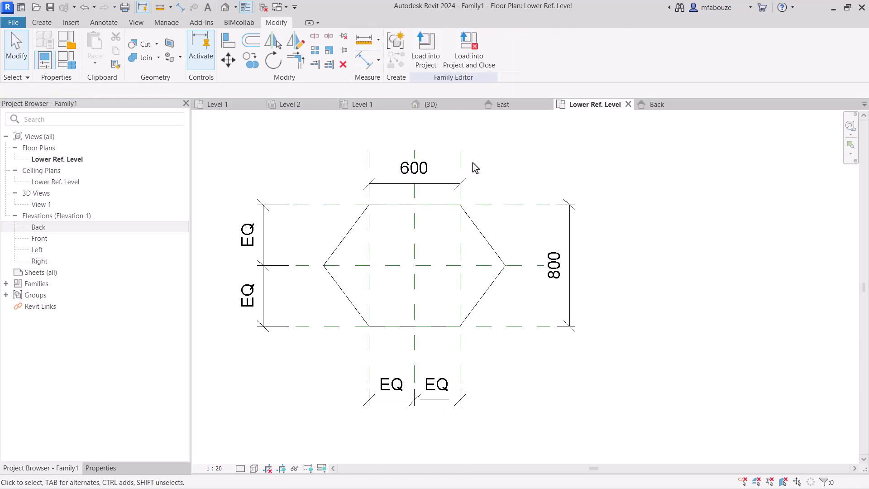
pyautogui.moveTo(325, 147); pyautogui.dragTo(334, 149, button='middle')
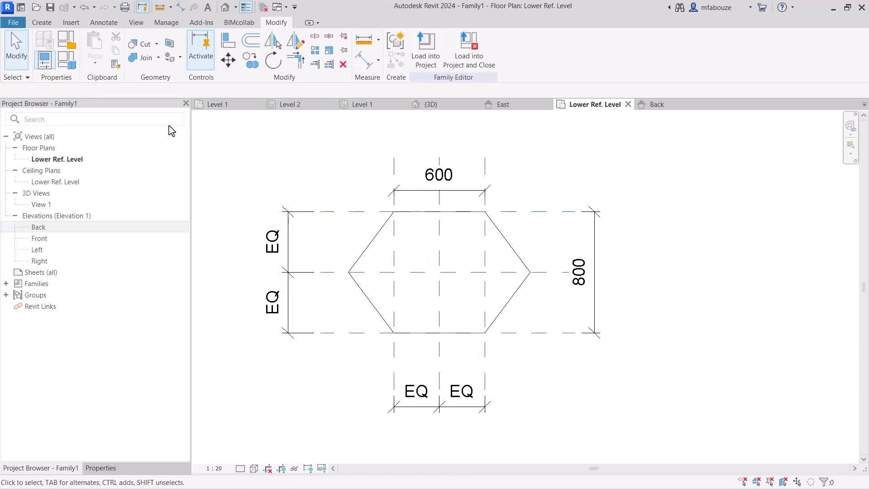
pyautogui.click(61, 63)
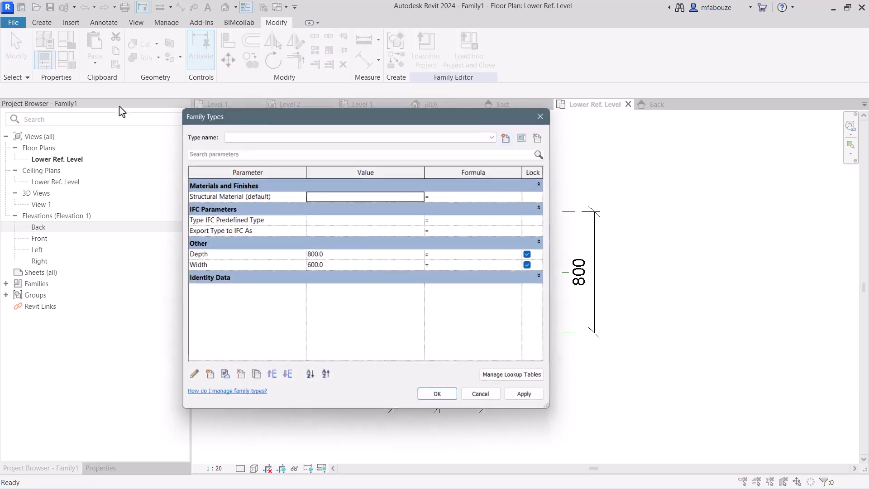
pyautogui.click(231, 257)
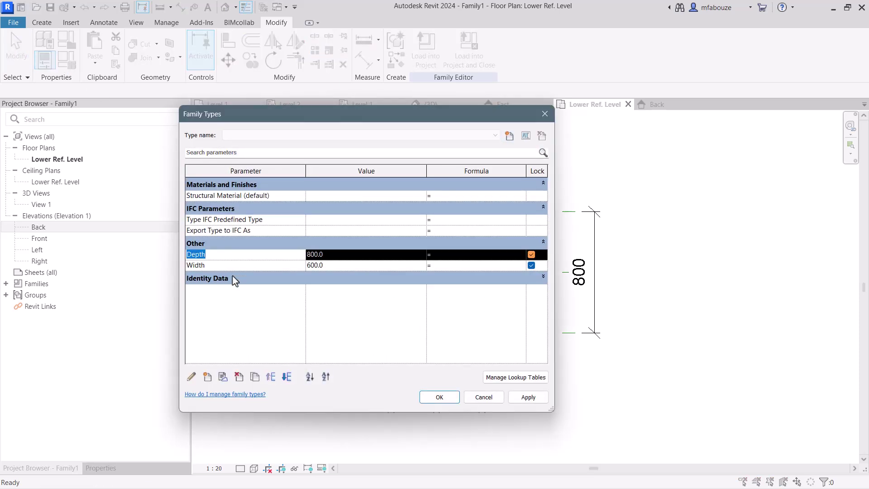
pyautogui.click(239, 376)
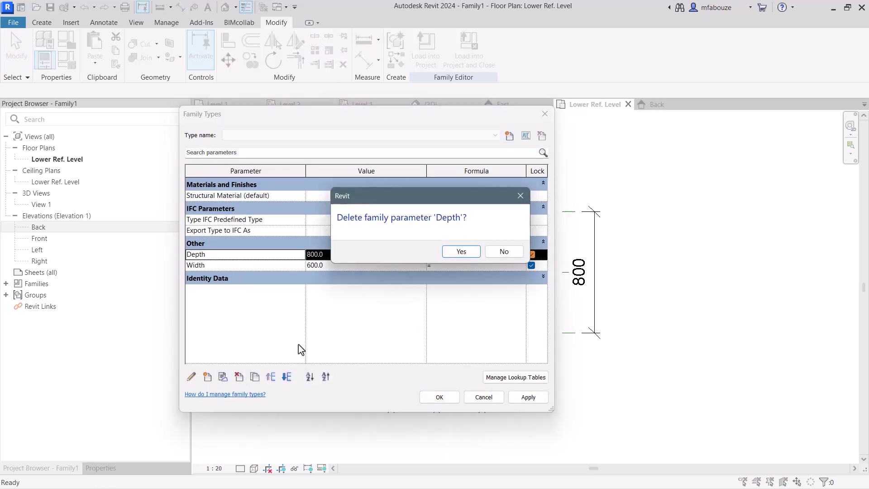
pyautogui.click(463, 255)
pyautogui.click(216, 254)
pyautogui.click(238, 376)
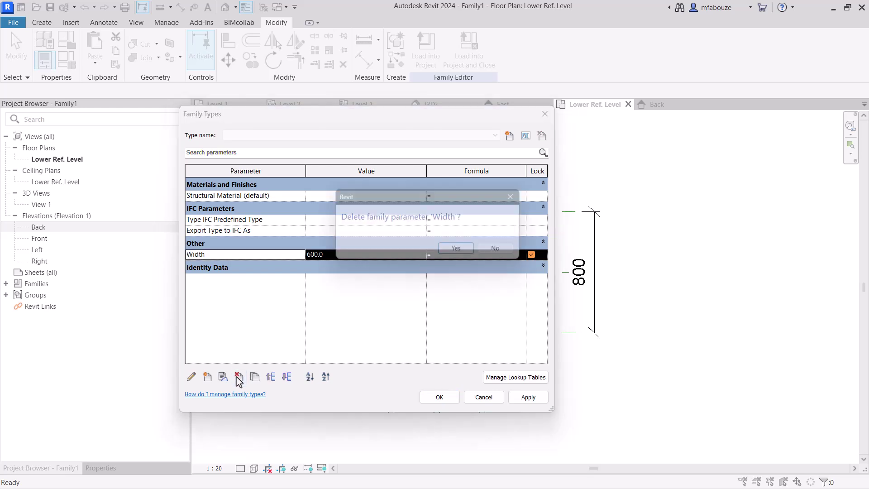
pyautogui.click(453, 254)
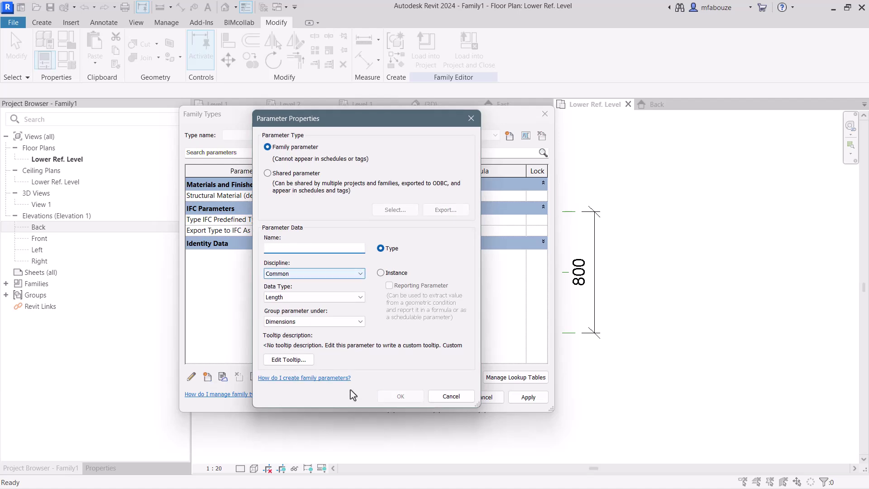
pyautogui.click(450, 396)
pyautogui.click(491, 402)
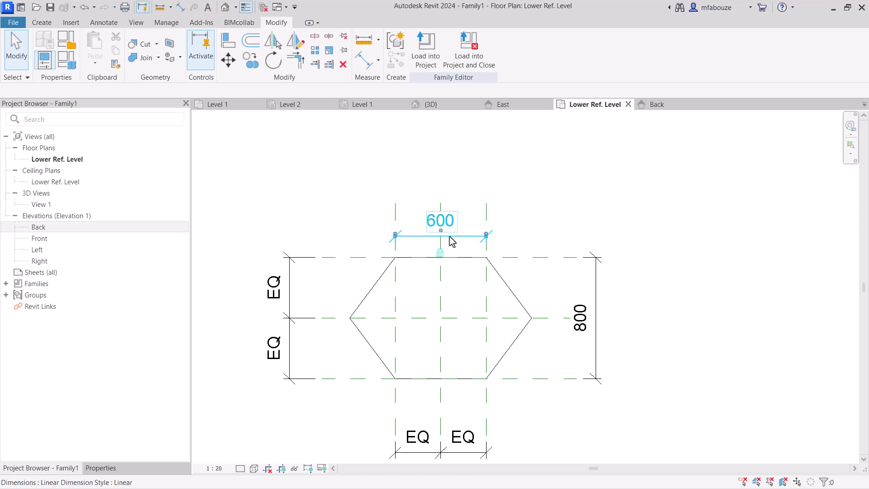
# Label the 600 dimension above the hexagonal profile with a new type parameter named A and lock the dimension.
pyautogui.click(451, 243)
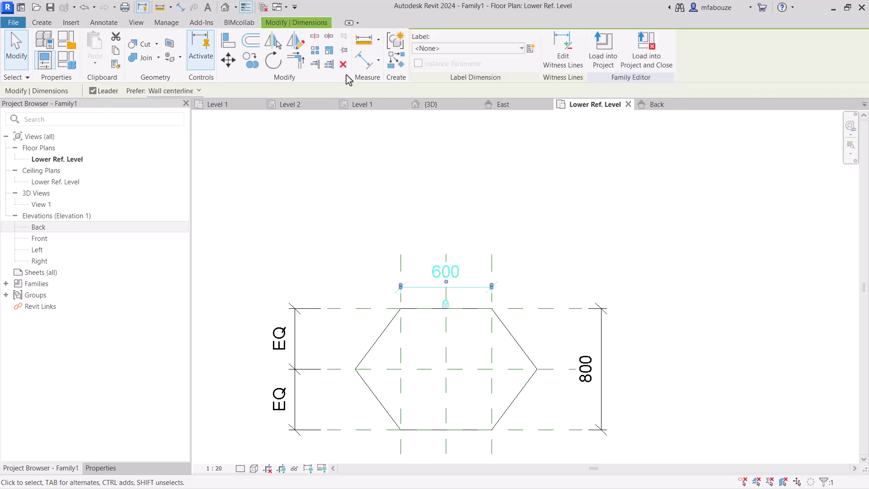
pyautogui.click(512, 50)
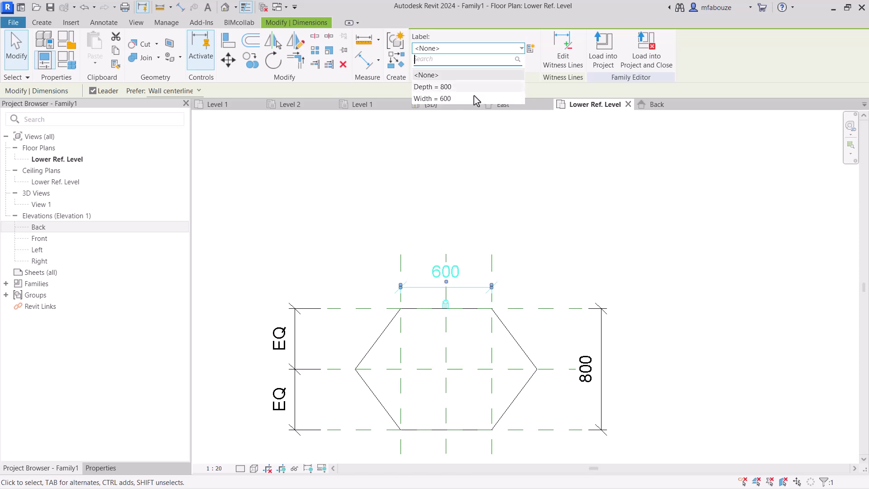
pyautogui.click(530, 48)
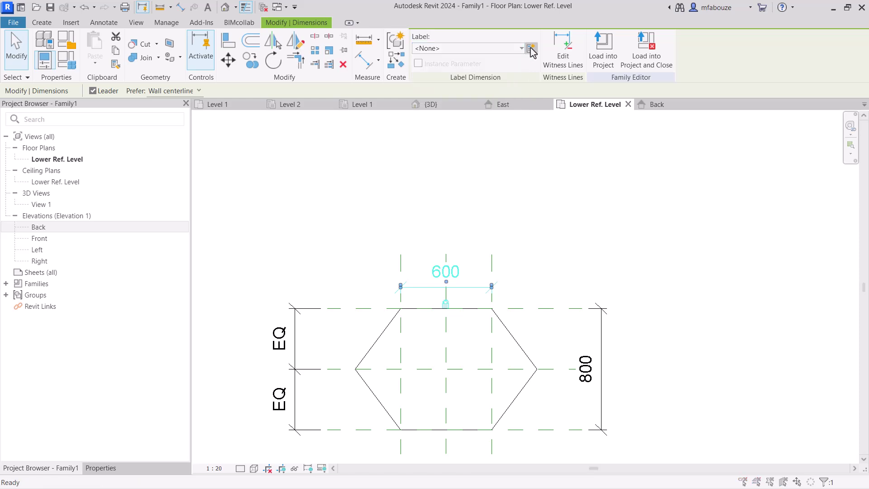
pyautogui.moveTo(459, 111); pyautogui.dragTo(479, 113)
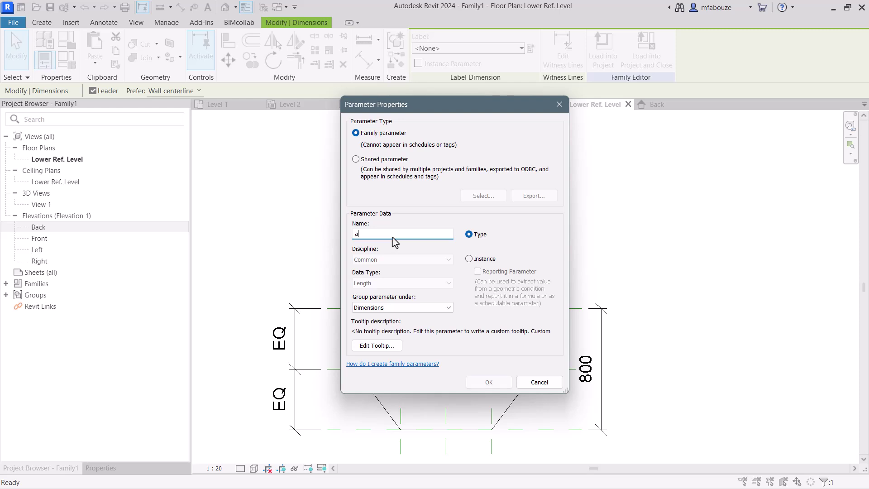
pyautogui.write('a')
pyautogui.press('BackSpace')
pyautogui.write('A')
pyautogui.click(490, 382)
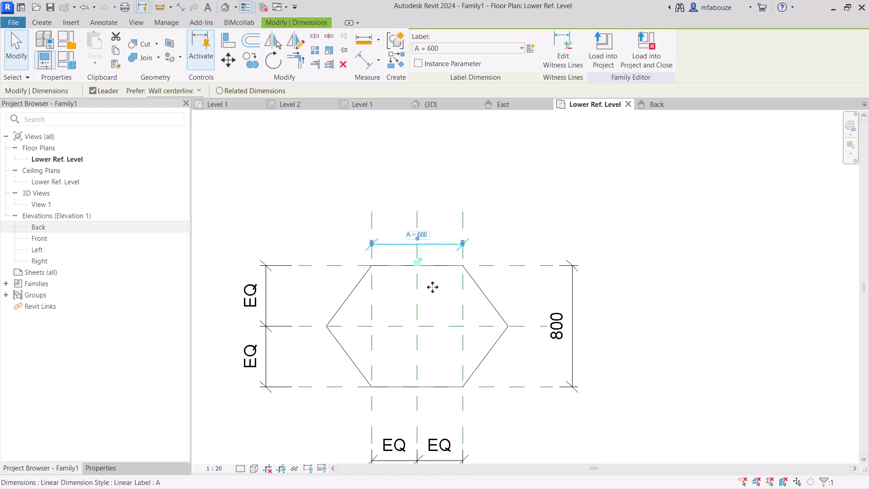
pyautogui.click(417, 264)
pyautogui.moveTo(445, 273)
pyautogui.mouseDown(button='middle')
pyautogui.moveTo(418, 267)
pyautogui.moveTo(440, 275)
pyautogui.mouseUp(button='middle')
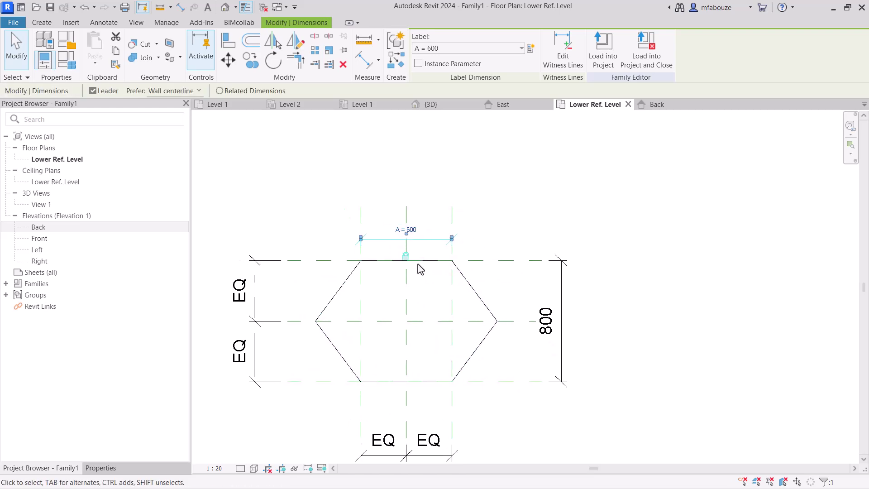
# Label the 800 dimension beside the hexagonal profile with a new type parameter named B and lock the dimension.
pyautogui.click(561, 296)
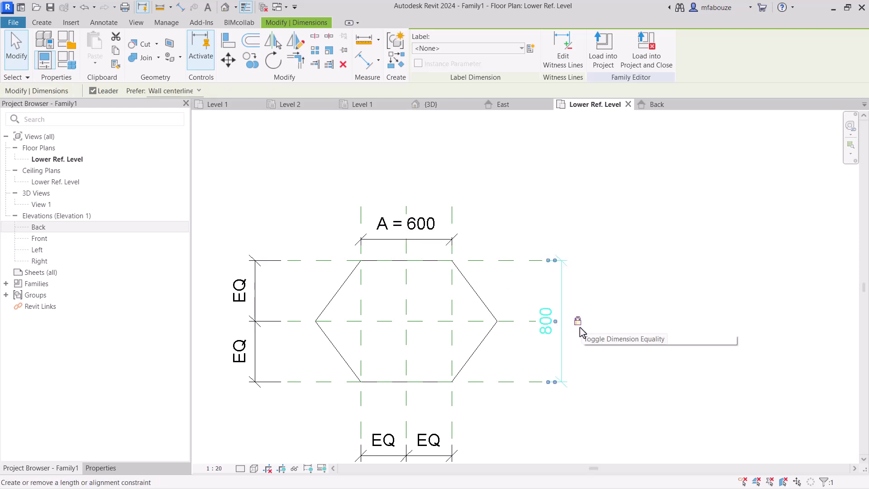
pyautogui.click(531, 49)
pyautogui.write('B')
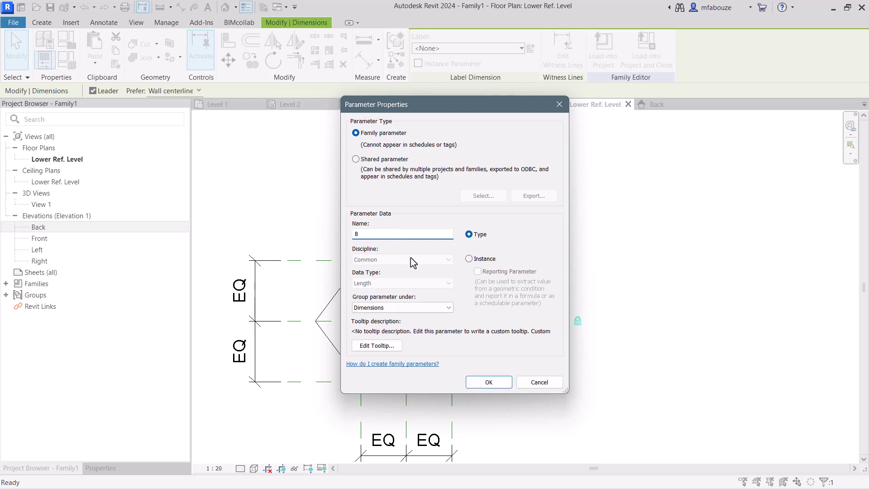
pyautogui.click(489, 382)
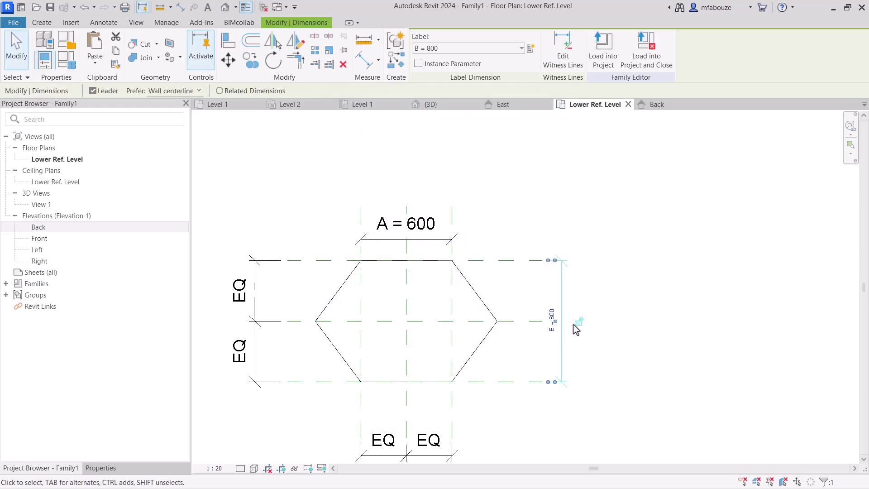
pyautogui.moveTo(588, 350); pyautogui.dragTo(578, 309, button='middle')
pyautogui.click(570, 398)
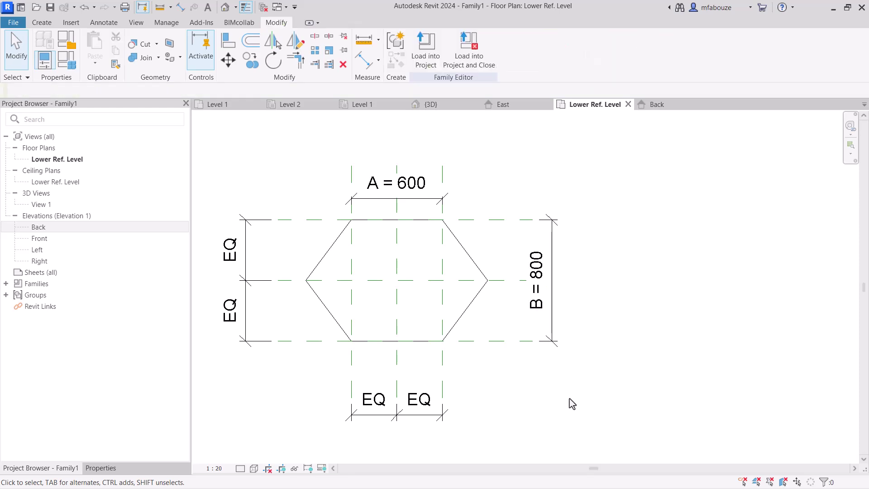
# Set the labelled dimension A above the profile to 800.
pyautogui.moveTo(505, 332); pyautogui.dragTo(530, 334, button='middle')
pyautogui.click(445, 195)
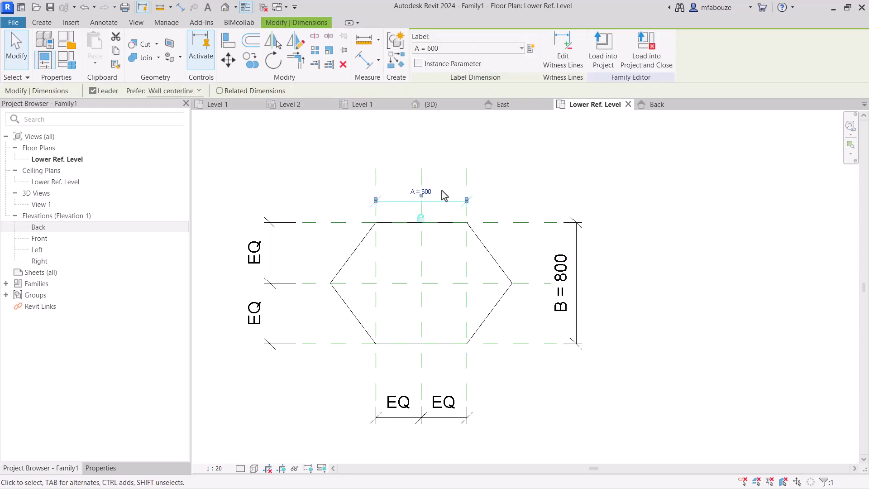
pyautogui.click(432, 191)
pyautogui.write('8')
pyautogui.press('Return')
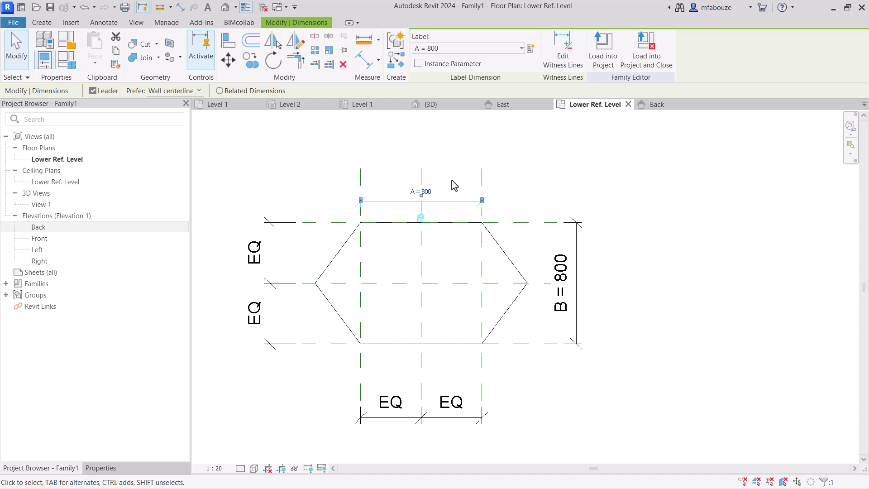
pyautogui.click(639, 259)
# Set the labelled dimension B beside the profile to 1000.
pyautogui.click(567, 277)
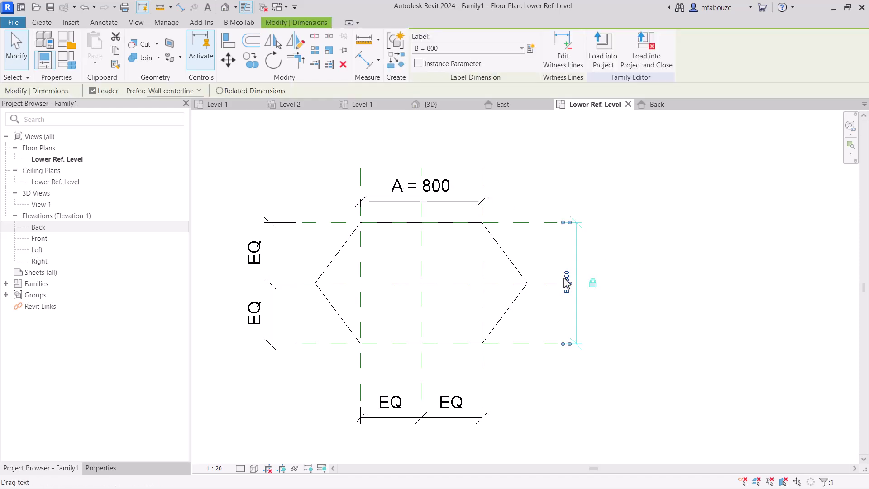
pyautogui.click(556, 273)
pyautogui.write('1000')
pyautogui.press('Return')
pyautogui.moveTo(556, 269); pyautogui.dragTo(557, 275, button='middle')
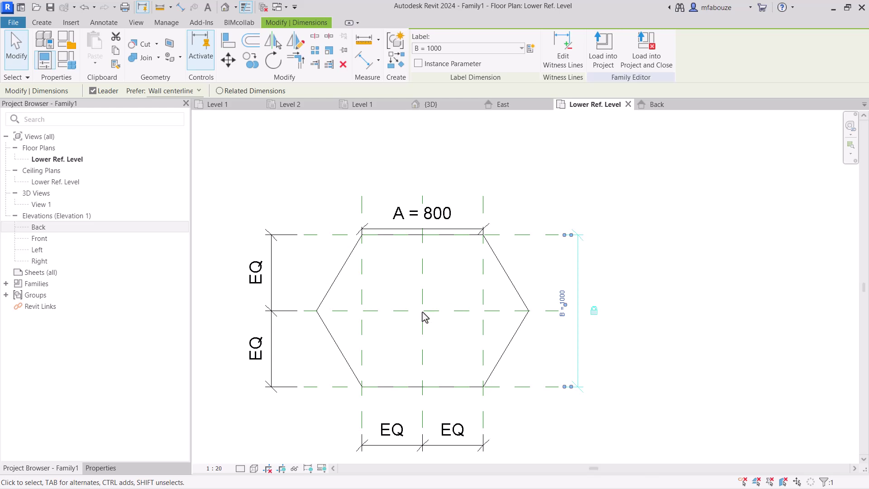
pyautogui.moveTo(419, 324)
pyautogui.mouseDown(button='middle')
pyautogui.moveTo(437, 319)
pyautogui.moveTo(423, 312)
pyautogui.moveTo(416, 328)
pyautogui.mouseUp(button='middle')
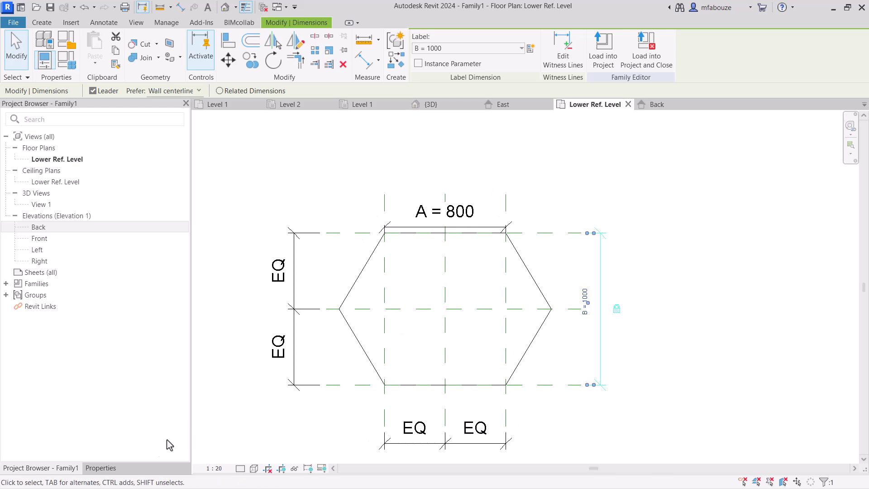
# Keep the family category as Structural Columns and set its Material for Model Behavior to Concrete.
pyautogui.click(112, 470)
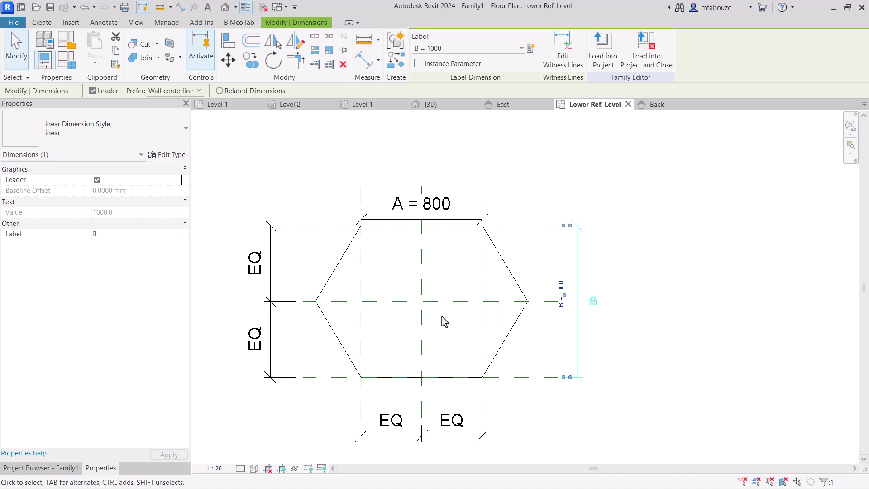
pyautogui.moveTo(457, 327)
pyautogui.mouseDown(button='middle')
pyautogui.moveTo(442, 322)
pyautogui.moveTo(452, 326)
pyautogui.moveTo(428, 294)
pyautogui.mouseUp(button='middle')
pyautogui.click(319, 112)
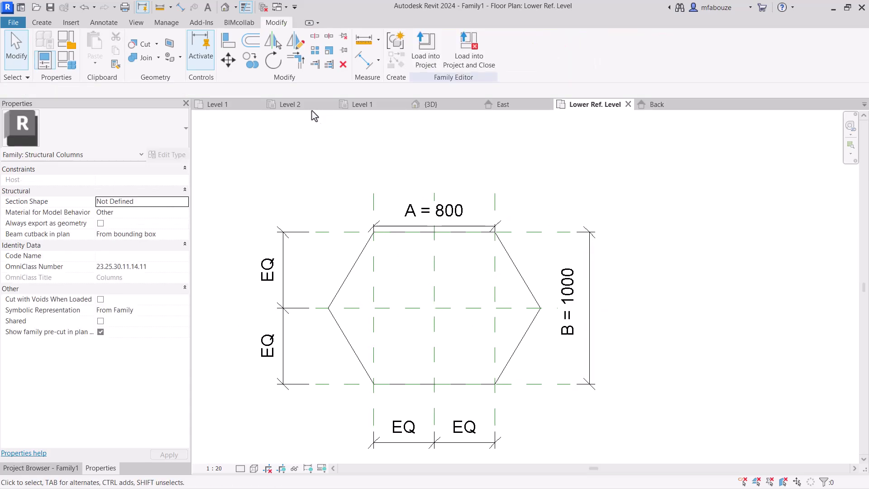
pyautogui.click(70, 45)
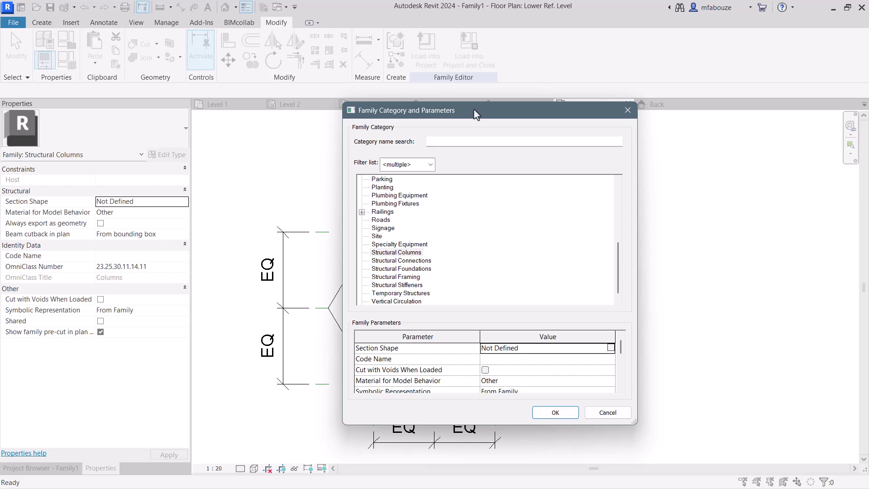
pyautogui.moveTo(496, 115); pyautogui.dragTo(533, 102)
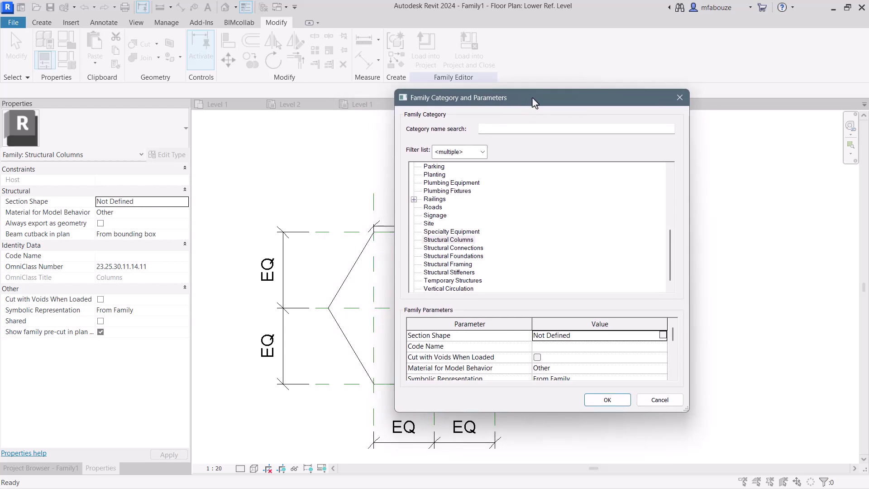
pyautogui.click(462, 240)
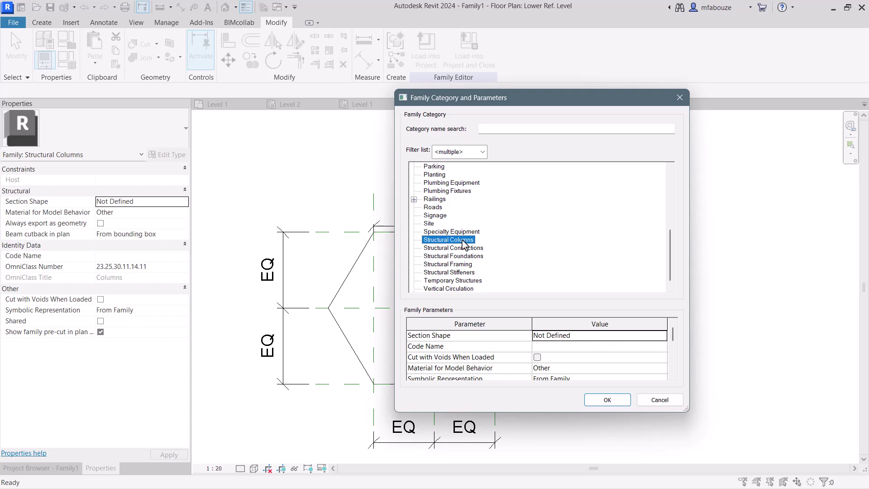
pyautogui.scroll(-2, 471, 251)
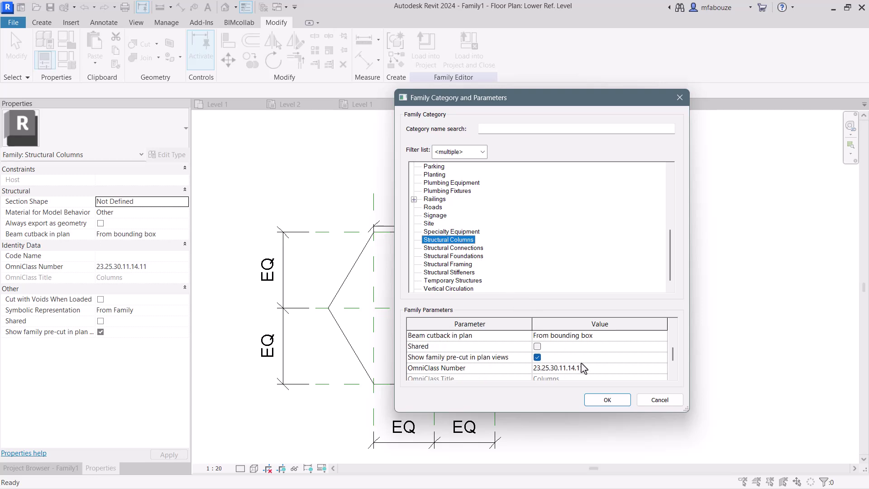
pyautogui.scroll(2, 581, 363)
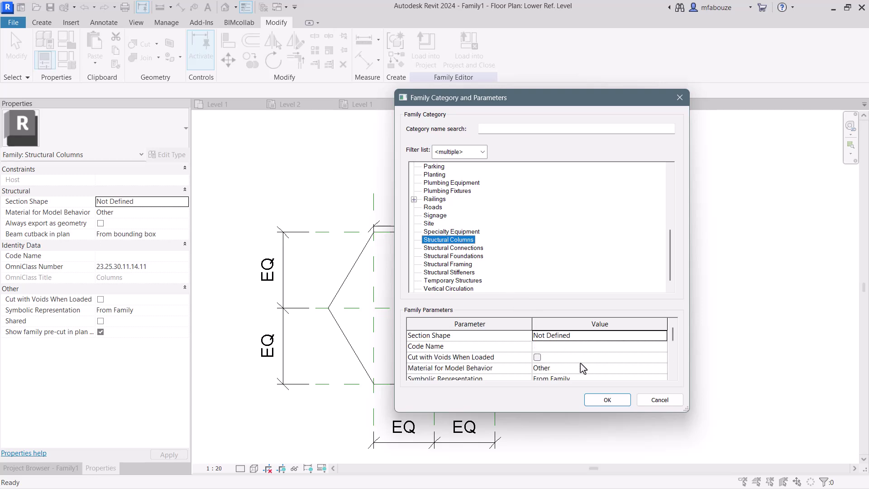
pyautogui.click(467, 375)
pyautogui.click(607, 369)
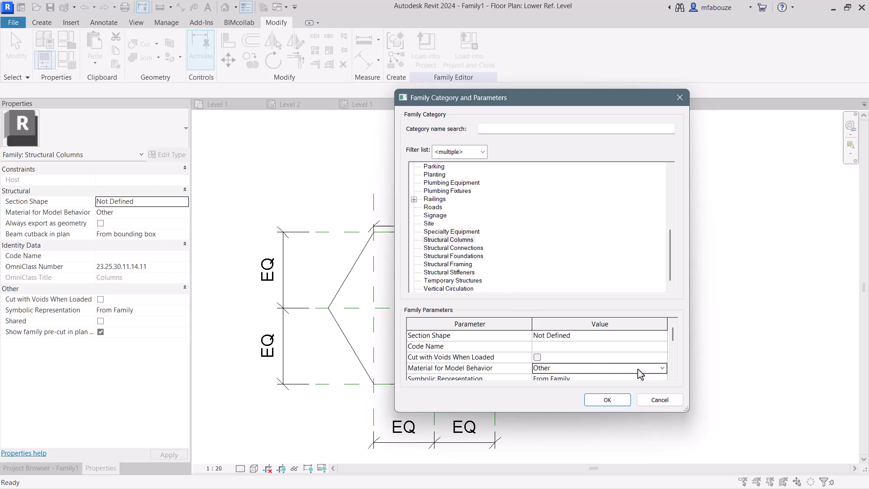
pyautogui.click(661, 368)
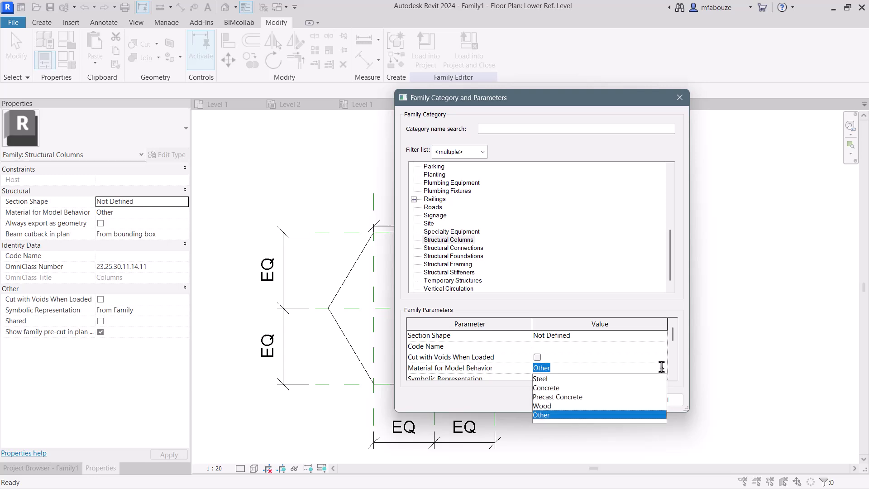
pyautogui.click(550, 389)
pyautogui.moveTo(686, 409); pyautogui.dragTo(709, 447)
pyautogui.scroll(-2, 708, 443)
pyautogui.click(627, 429)
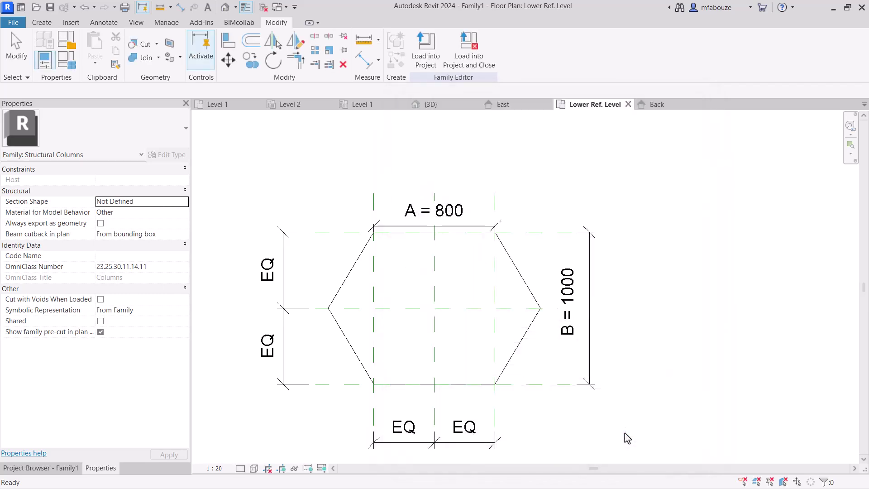
# Load the column family into Project1 and place one vertical instance on Level 1, away from the existing columns.
pyautogui.moveTo(625, 433); pyautogui.dragTo(647, 437, button='middle')
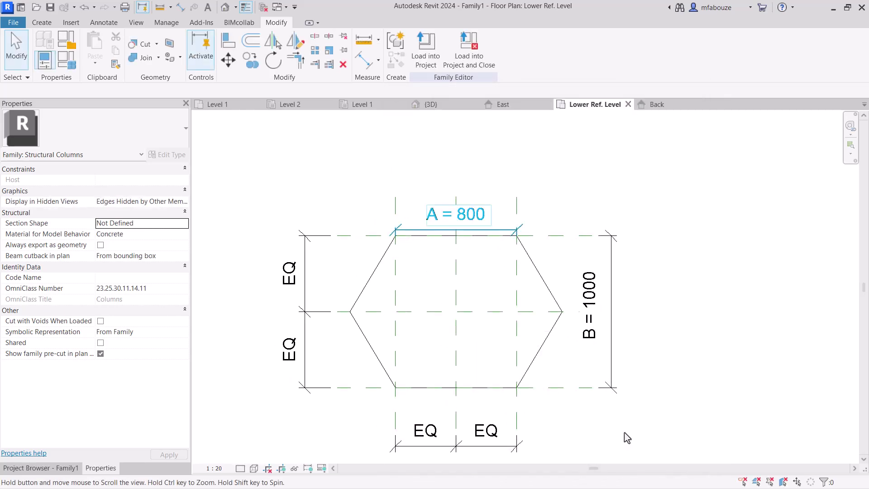
pyautogui.moveTo(516, 248); pyautogui.dragTo(528, 252, button='middle')
pyautogui.click(425, 57)
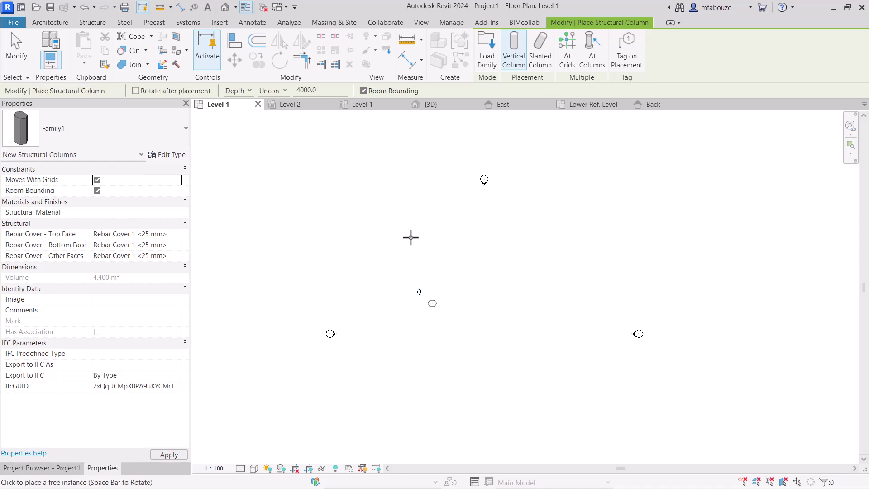
pyautogui.moveTo(531, 251); pyautogui.dragTo(410, 237, button='middle')
pyautogui.moveTo(478, 288); pyautogui.dragTo(451, 287, button='middle')
pyautogui.click(447, 281)
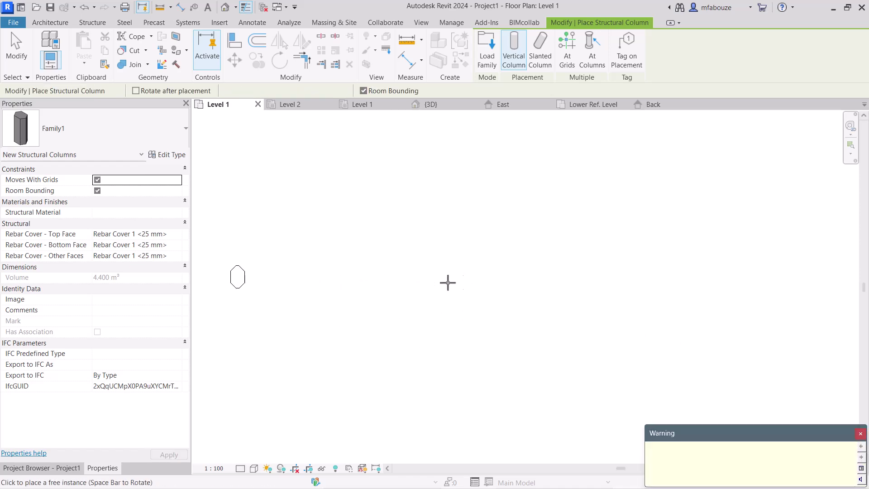
pyautogui.click(859, 433)
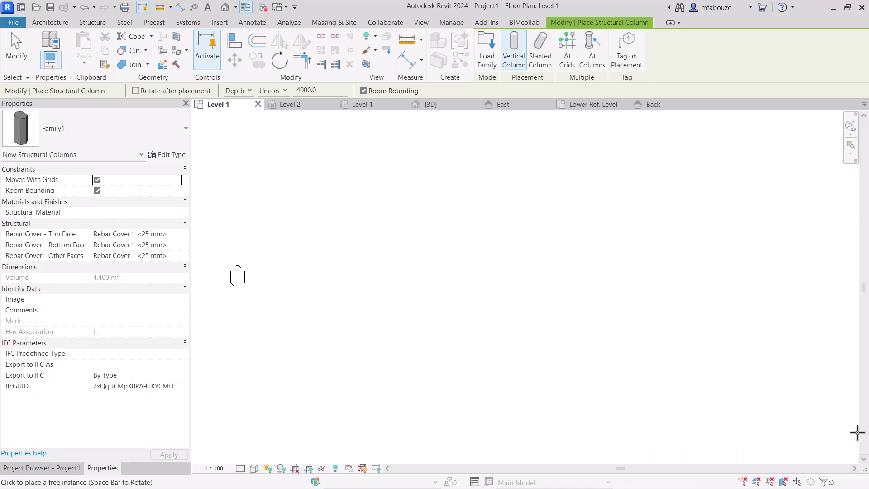
# Place a second vertical column instance on Level 1, using Height up to Level 2 instead of Depth.
pyautogui.click(240, 91)
pyautogui.click(248, 112)
pyautogui.click(273, 91)
pyautogui.click(283, 115)
pyautogui.click(400, 270)
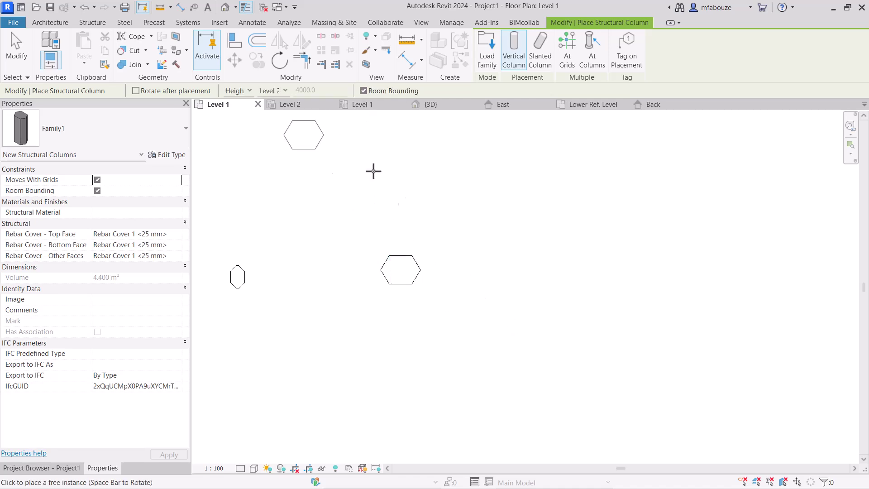
pyautogui.press('Escape')
pyautogui.press('Escape')
# In the 3D view, set the hexagonal column's type dimensions A to 2000 and B to 5000.
pyautogui.click(222, 8)
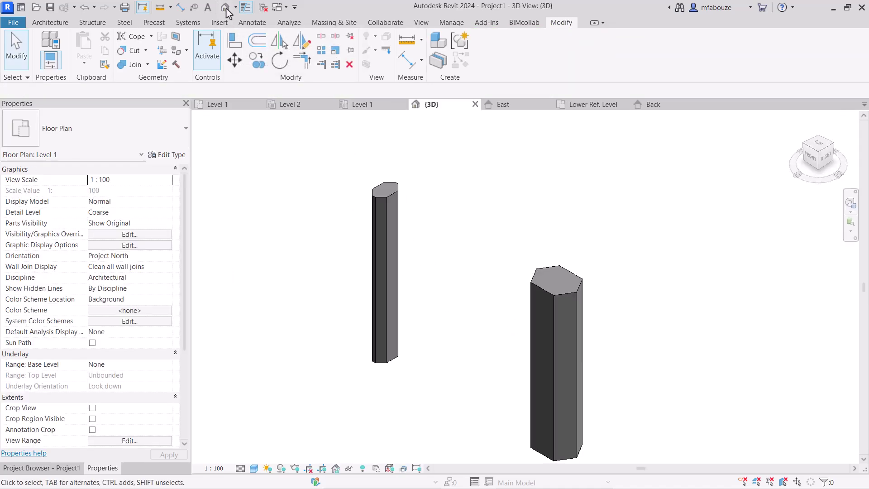
pyautogui.click(508, 272)
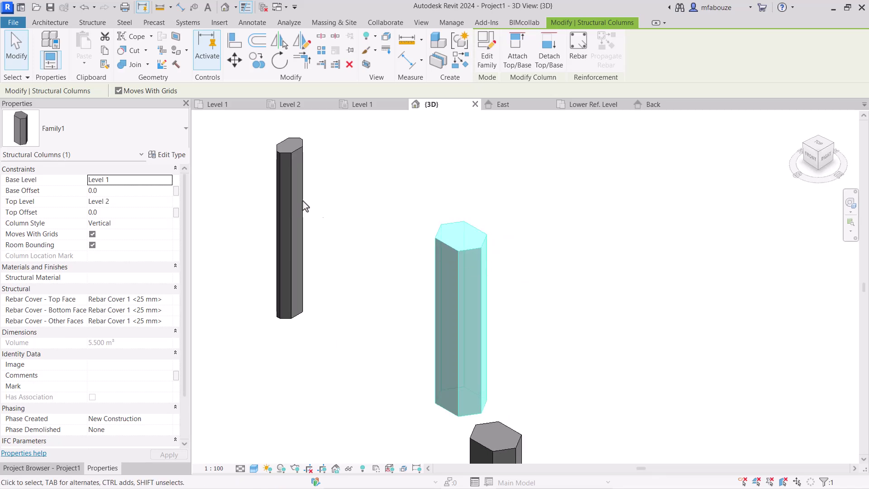
pyautogui.click(177, 159)
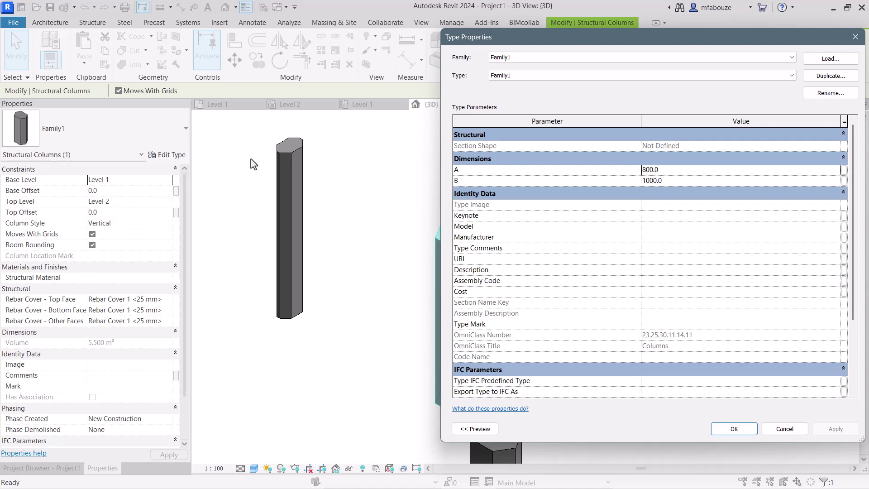
pyautogui.click(675, 172)
pyautogui.write('2000')
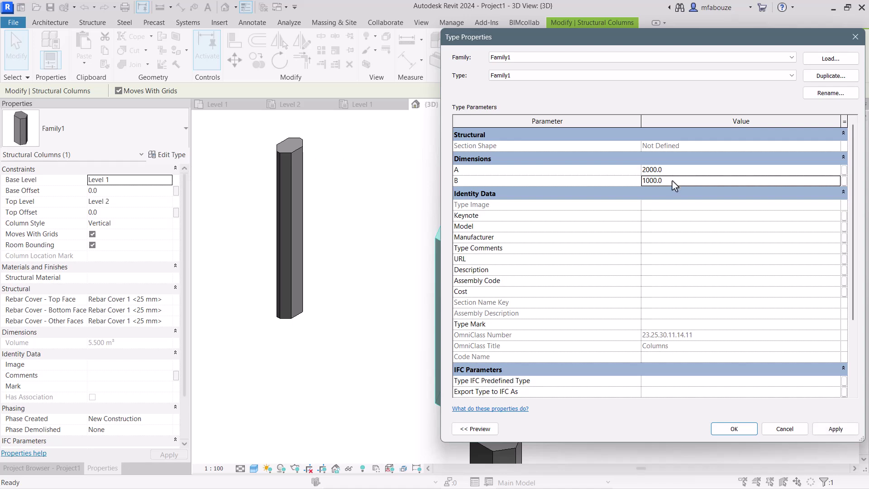
pyautogui.write('500')
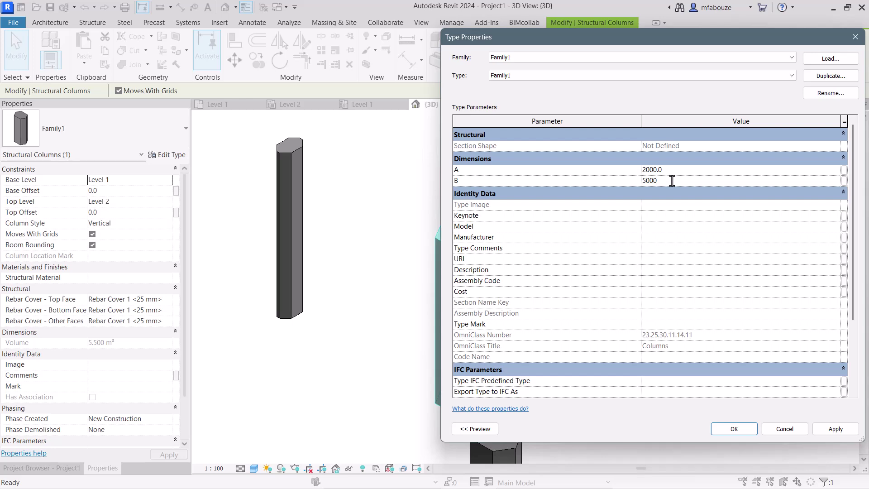
pyautogui.click(732, 428)
pyautogui.scroll(-3, 730, 429)
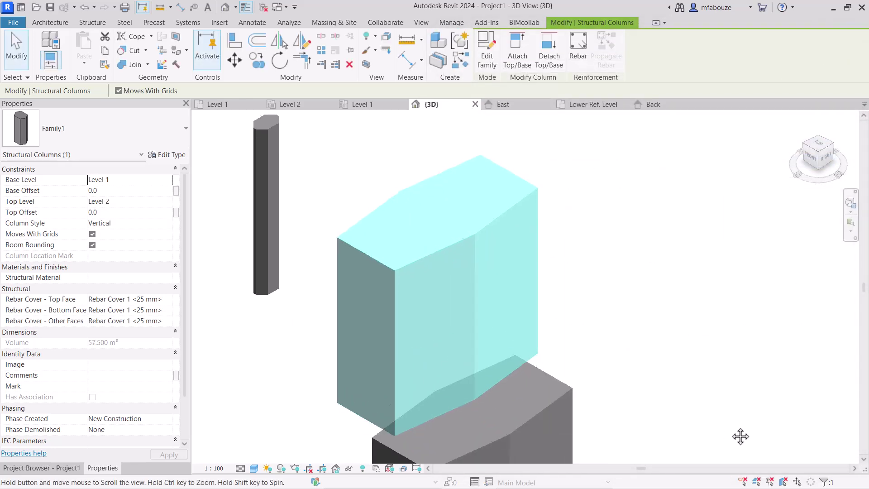
pyautogui.keyDown('shift'); pyautogui.moveTo(729, 428); pyautogui.dragTo(497, 306, button='middle'); pyautogui.keyUp('shift')
pyautogui.click(731, 430)
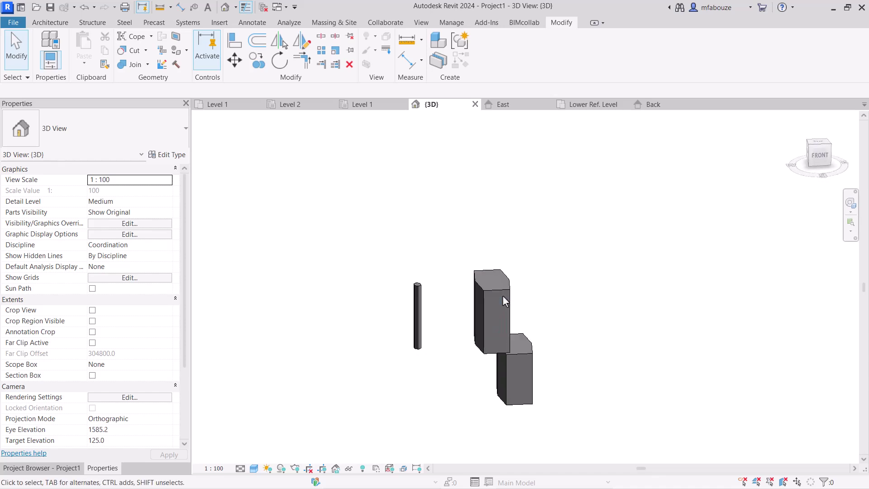
# Examine the upper hexagonal column against Level 1 and Level 2 in the East elevation, and return to the 3D view.
pyautogui.click(506, 288)
pyautogui.moveTo(506, 289)
pyautogui.keyDown('shift'); pyautogui.mouseDown(button='middle')
pyautogui.moveTo(514, 297)
pyautogui.moveTo(506, 288)
pyautogui.mouseUp(button='middle'); pyautogui.keyUp('shift')
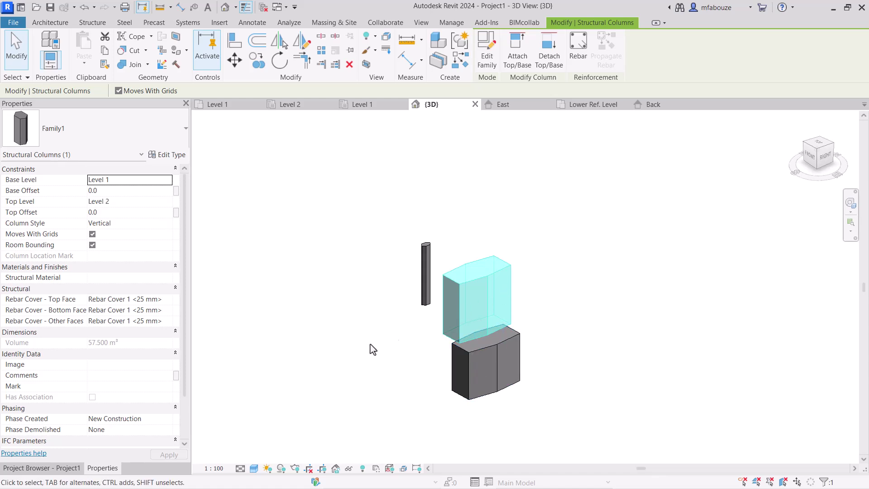
pyautogui.click(79, 470)
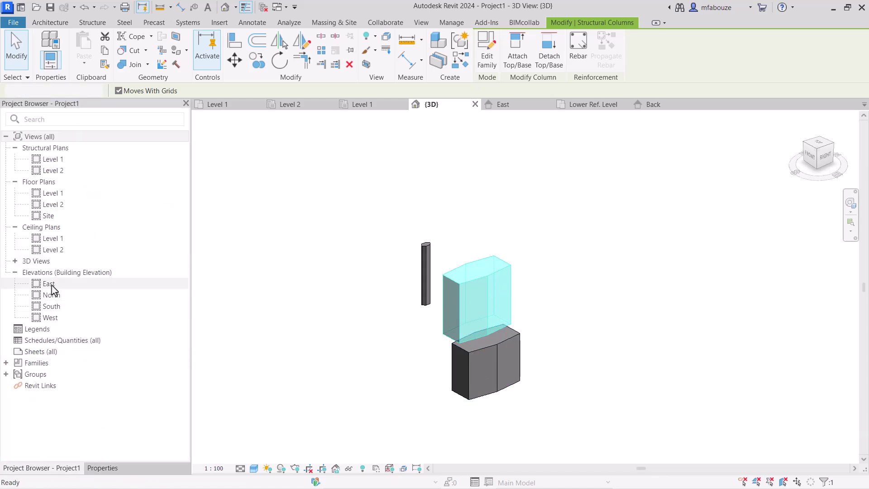
pyautogui.doubleClick(51, 285)
pyautogui.moveTo(560, 317); pyautogui.dragTo(567, 275, button='middle')
pyautogui.scroll(-1, 536, 294)
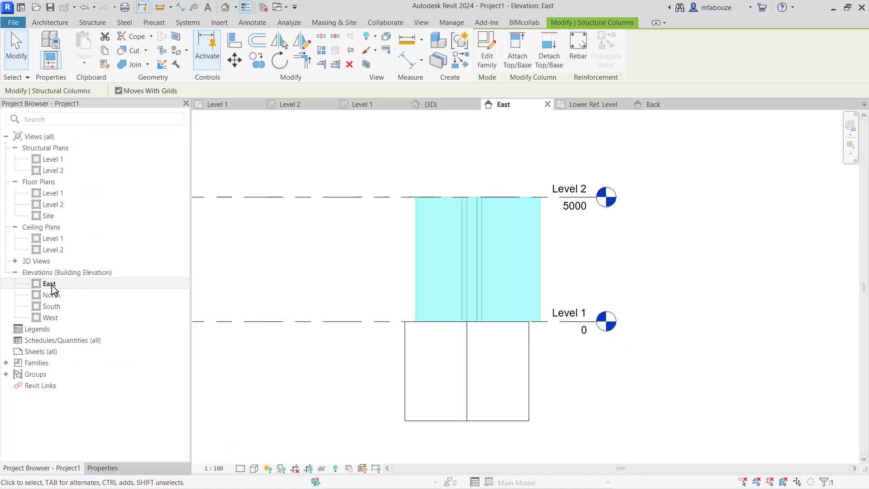
pyautogui.press('Escape')
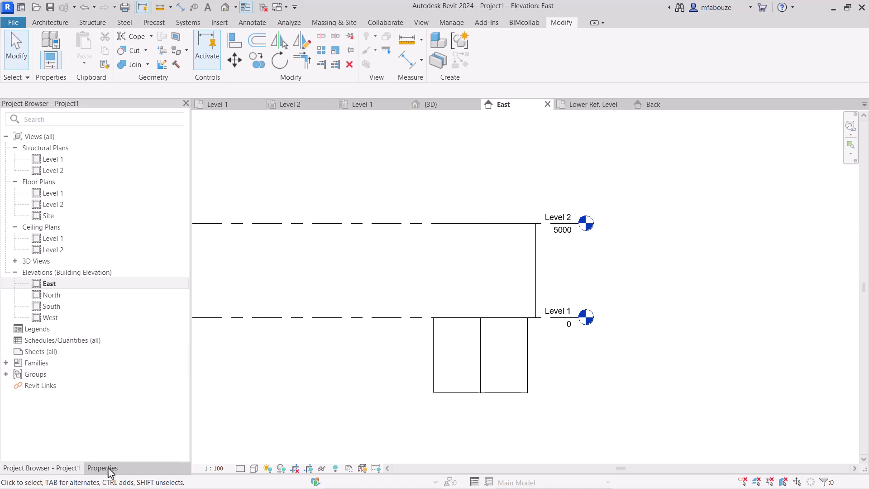
pyautogui.click(108, 471)
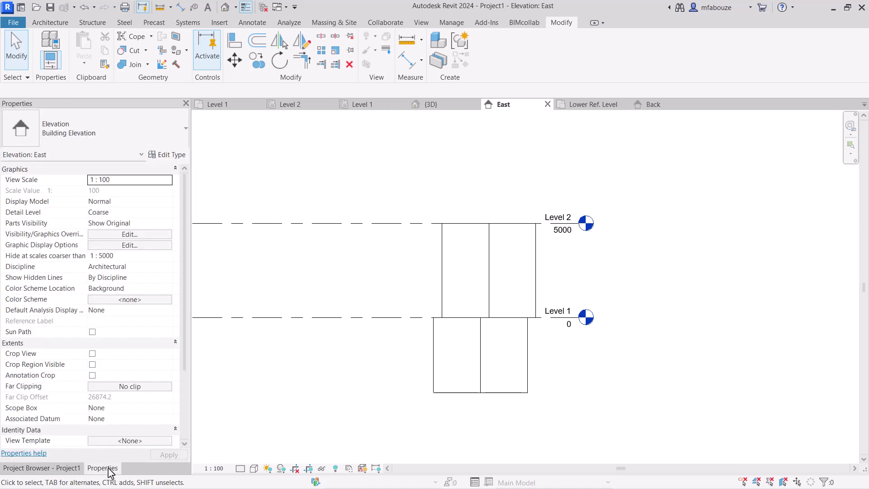
pyautogui.click(430, 105)
pyautogui.keyDown('shift'); pyautogui.moveTo(435, 99); pyautogui.dragTo(442, 111, button='middle'); pyautogui.keyUp('shift')
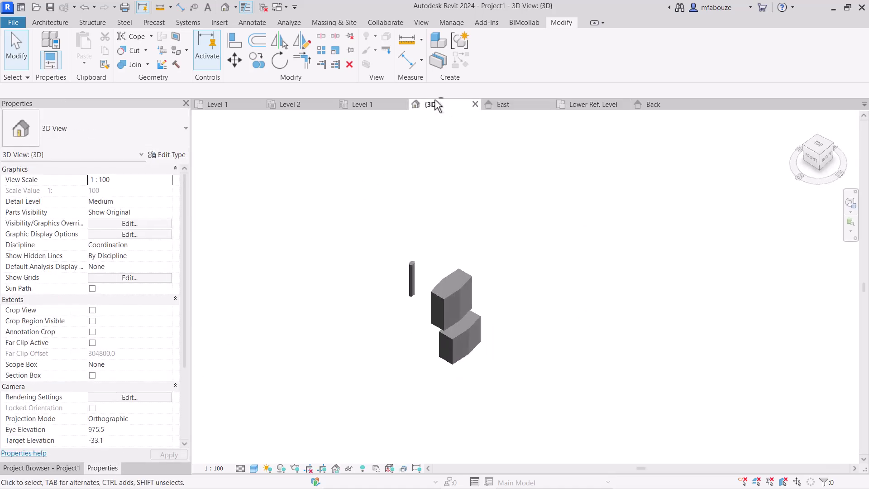